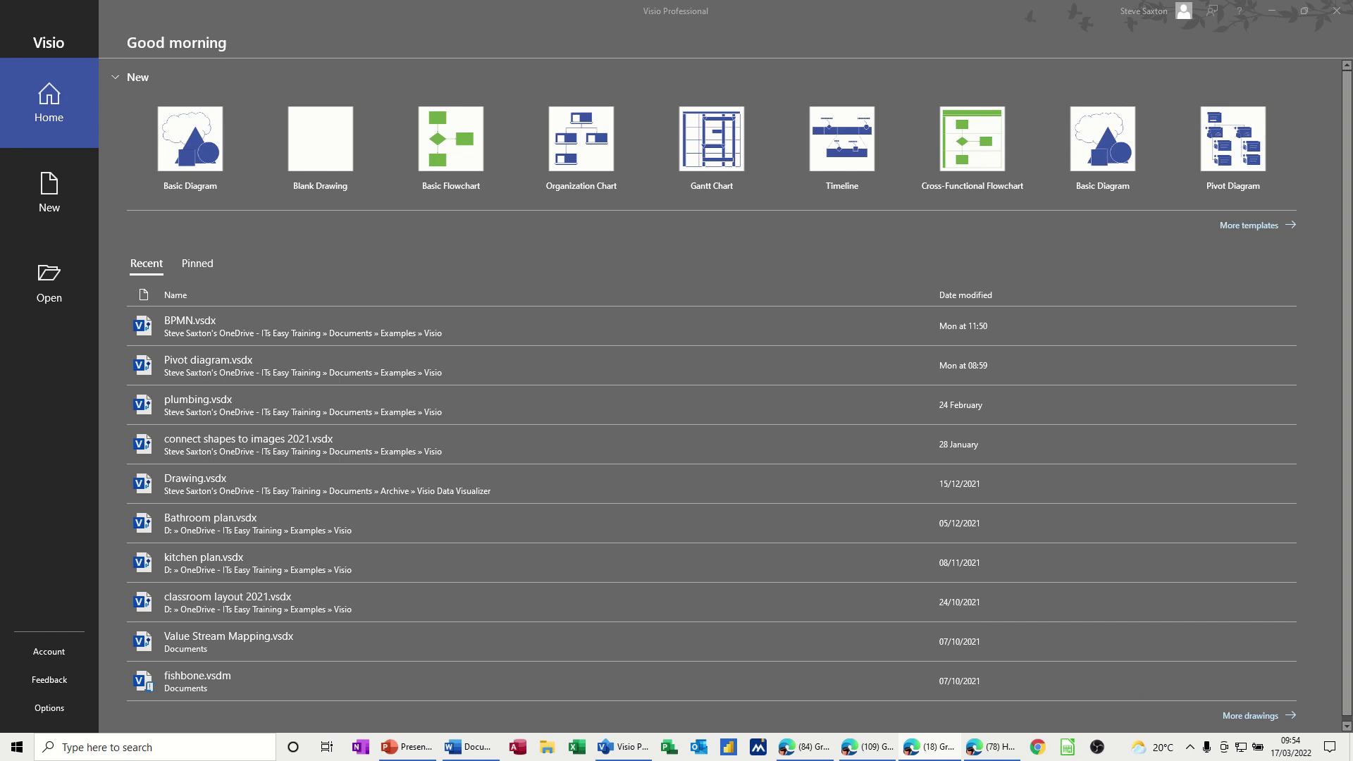
Create a new blank drawing from the metric Timeline template in the Schedule category
click(52, 189)
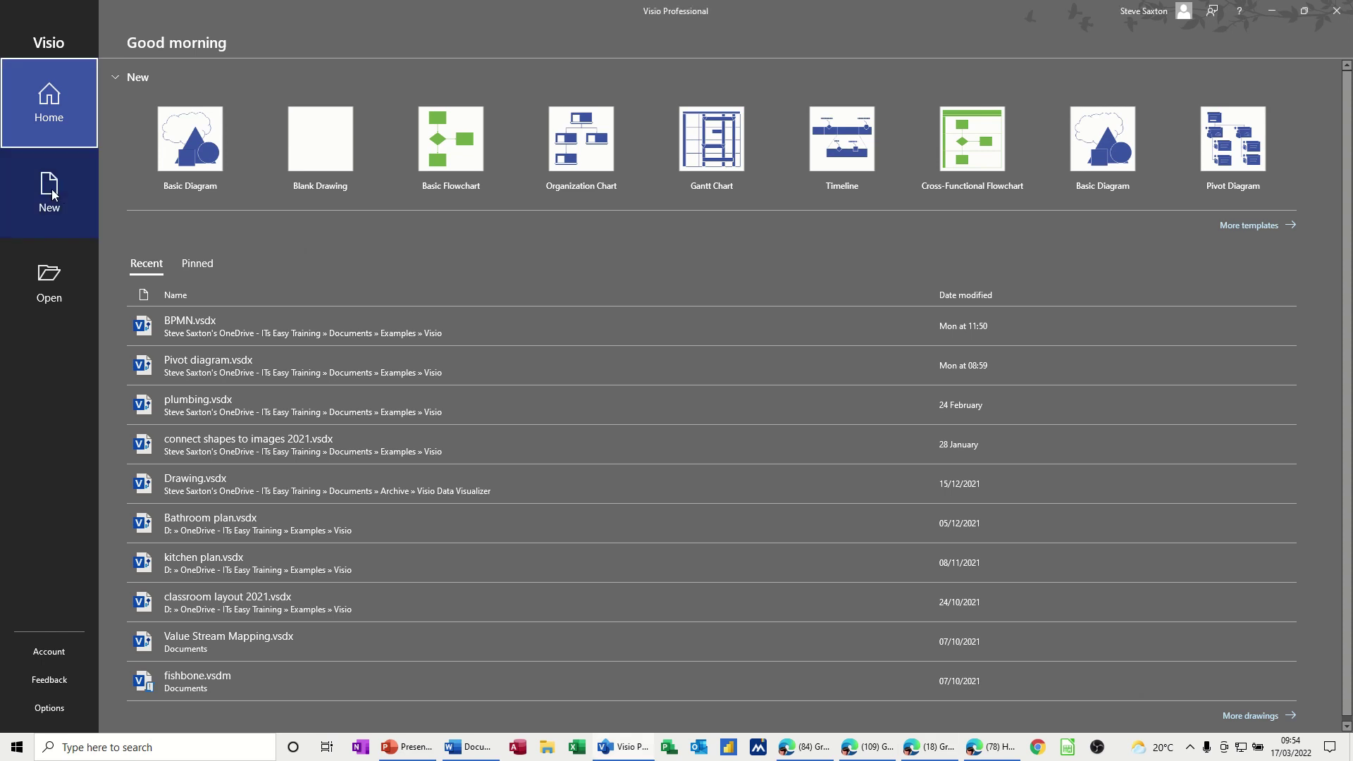
click(52, 189)
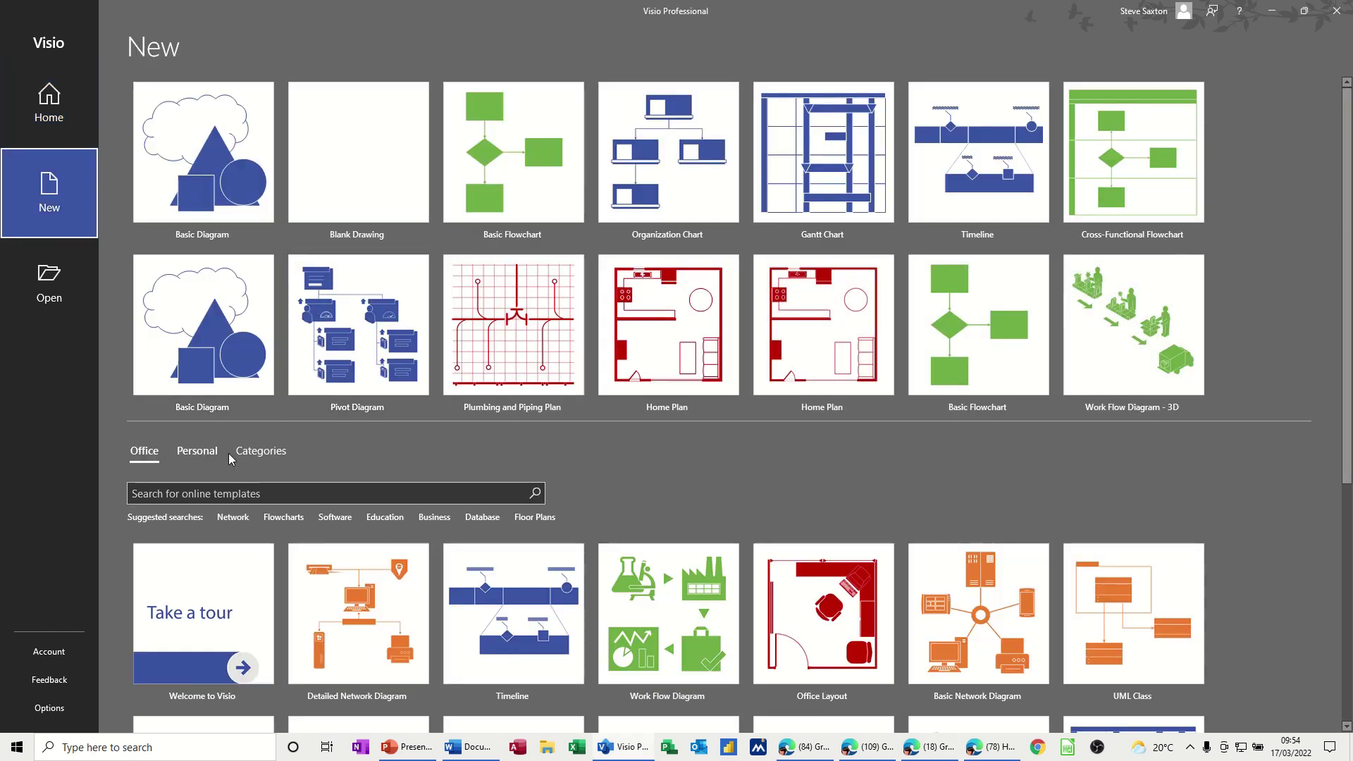
click(265, 455)
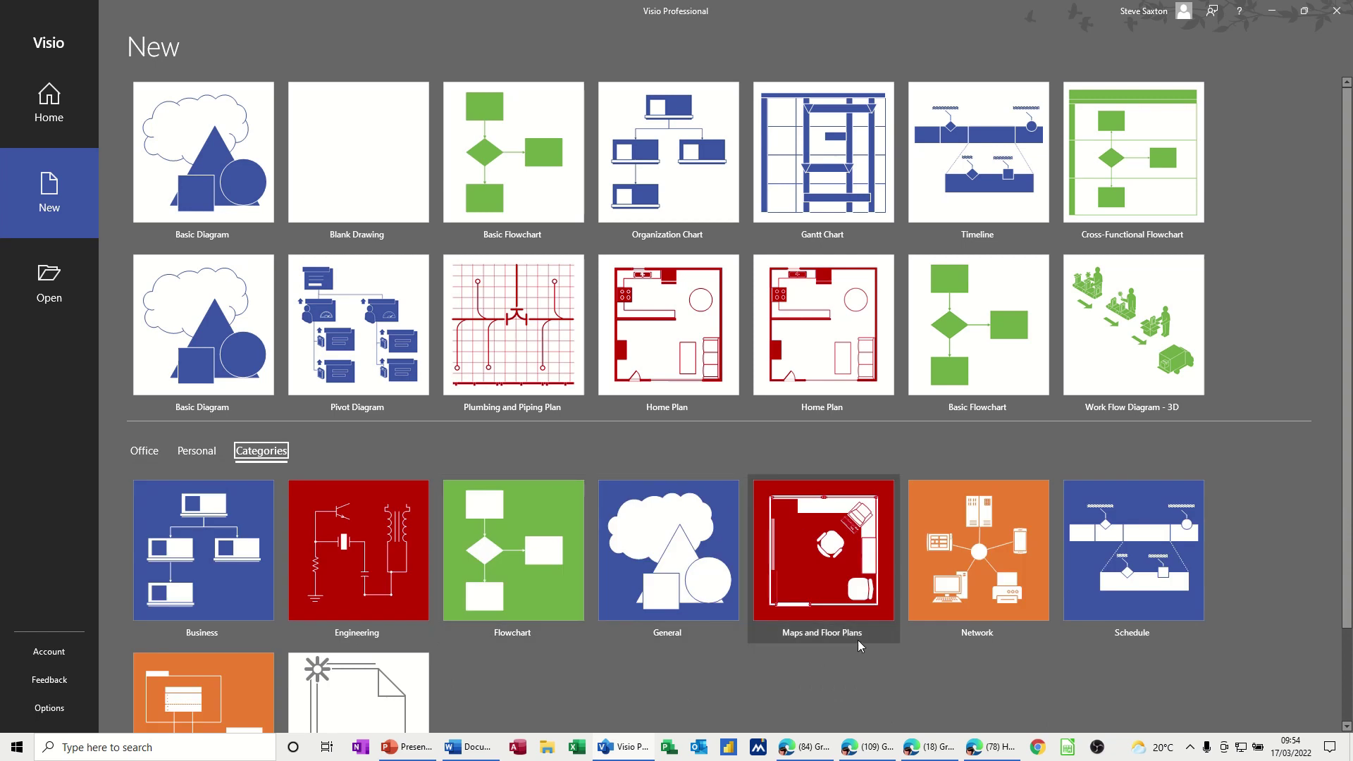
click(1121, 565)
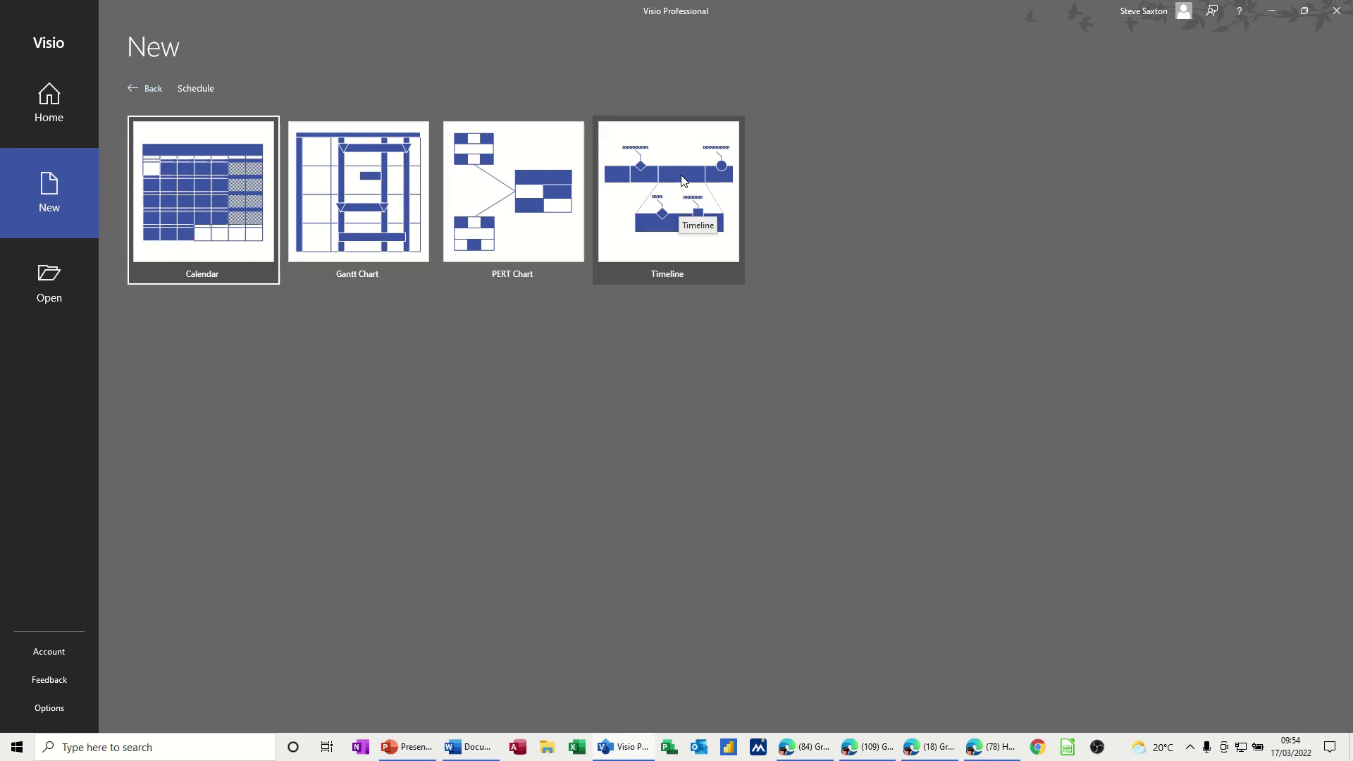
click(621, 209)
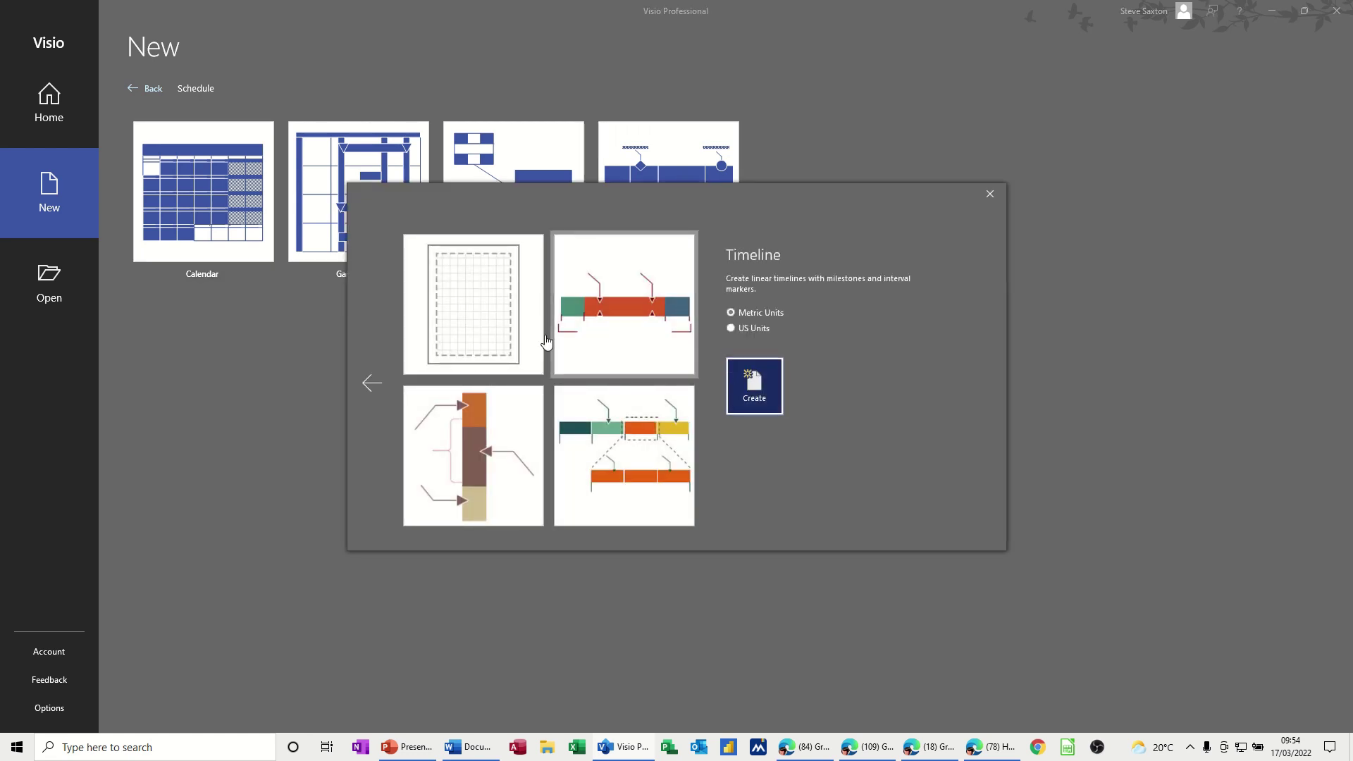
click(745, 390)
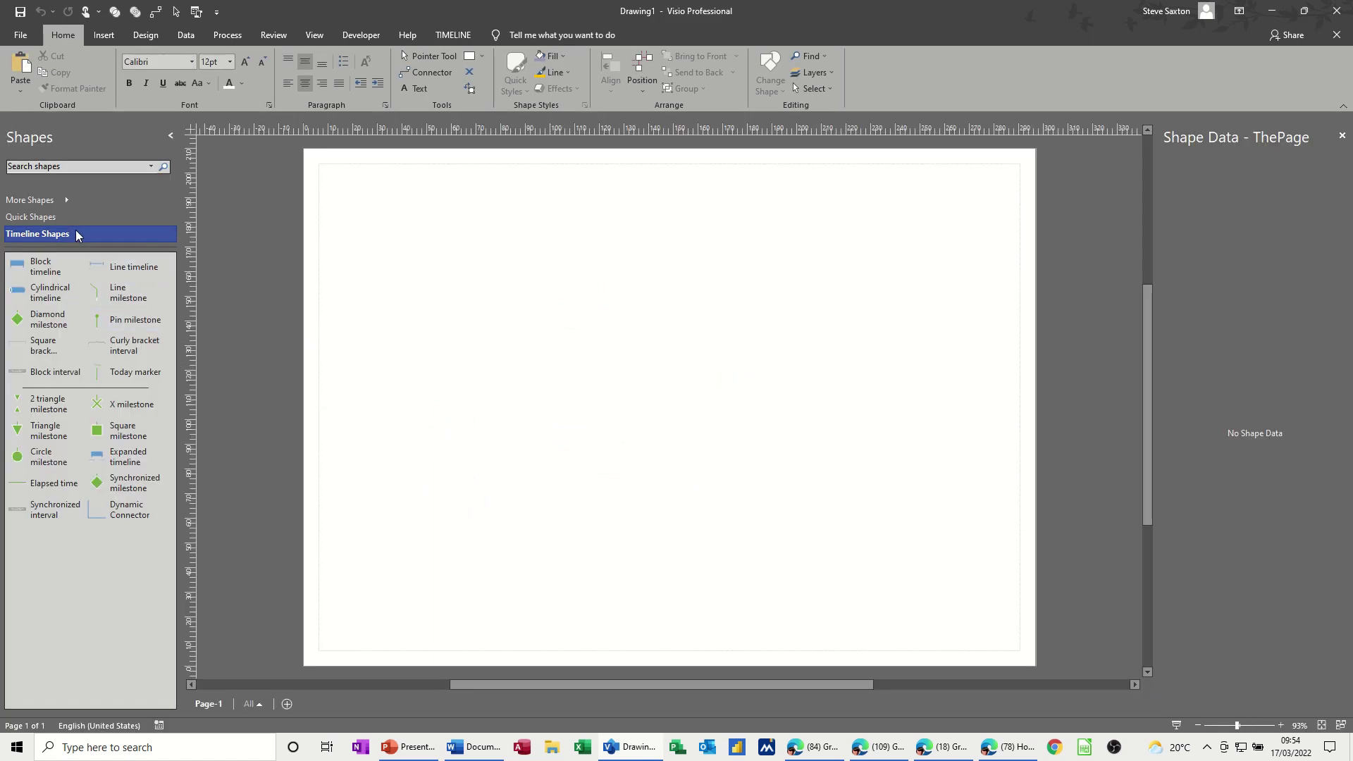
Add the Gantt Chart Shapes stencil from the Schedule shapes and return to Timeline Shapes
click(64, 200)
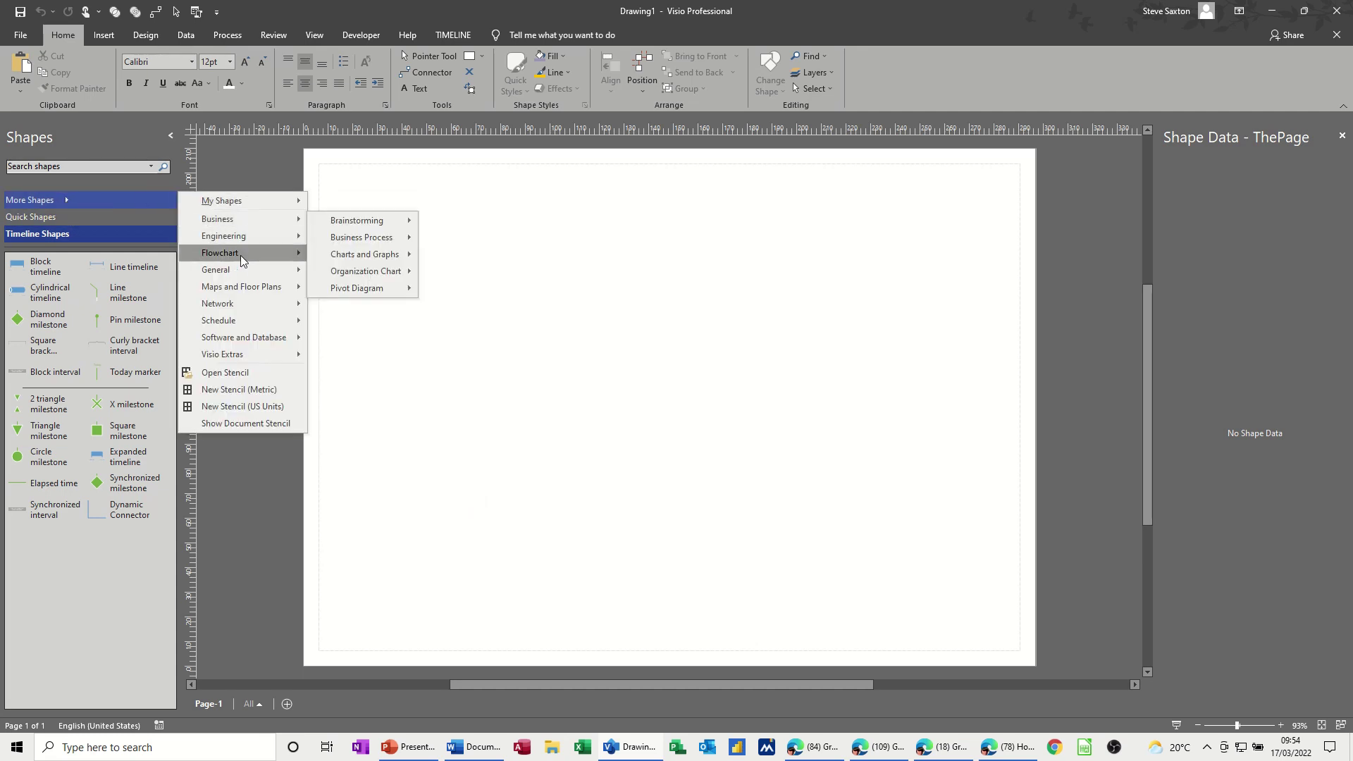
mouse_move(250, 319)
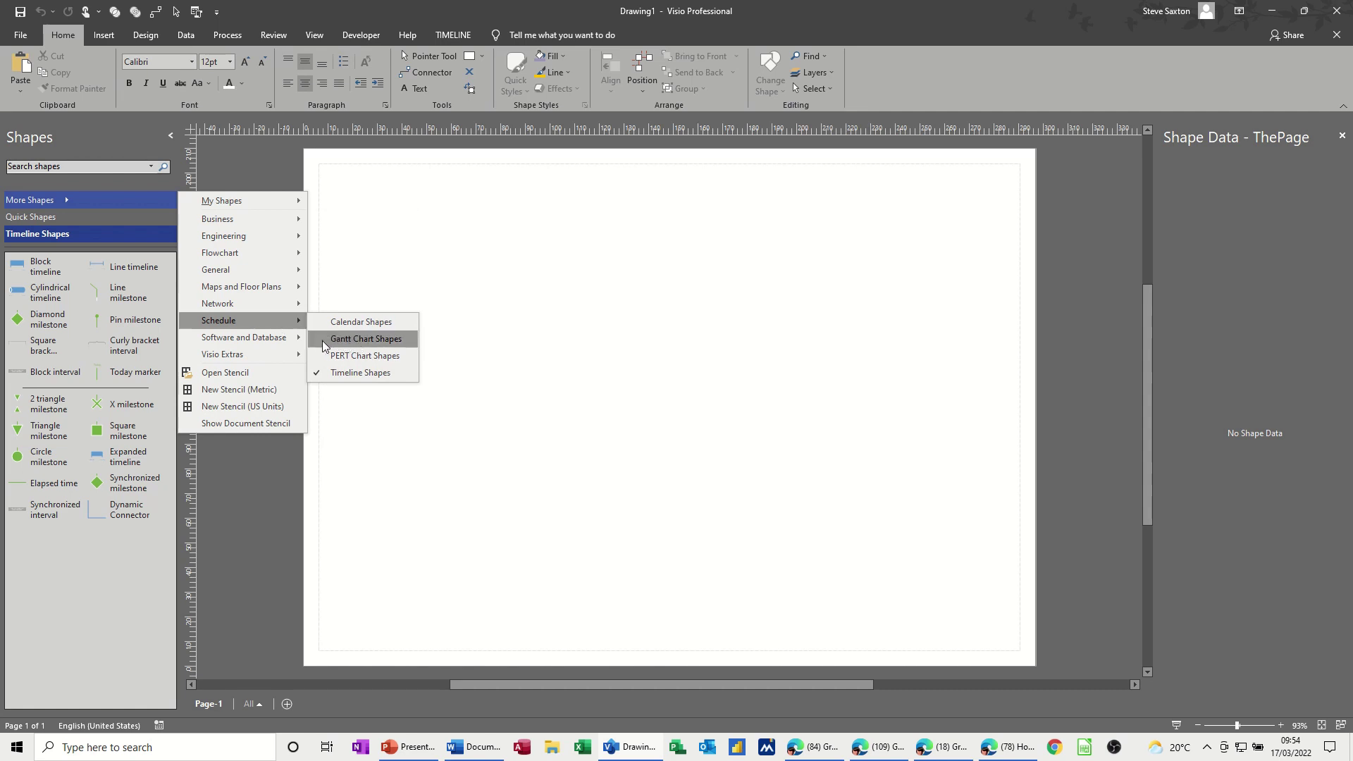
click(350, 341)
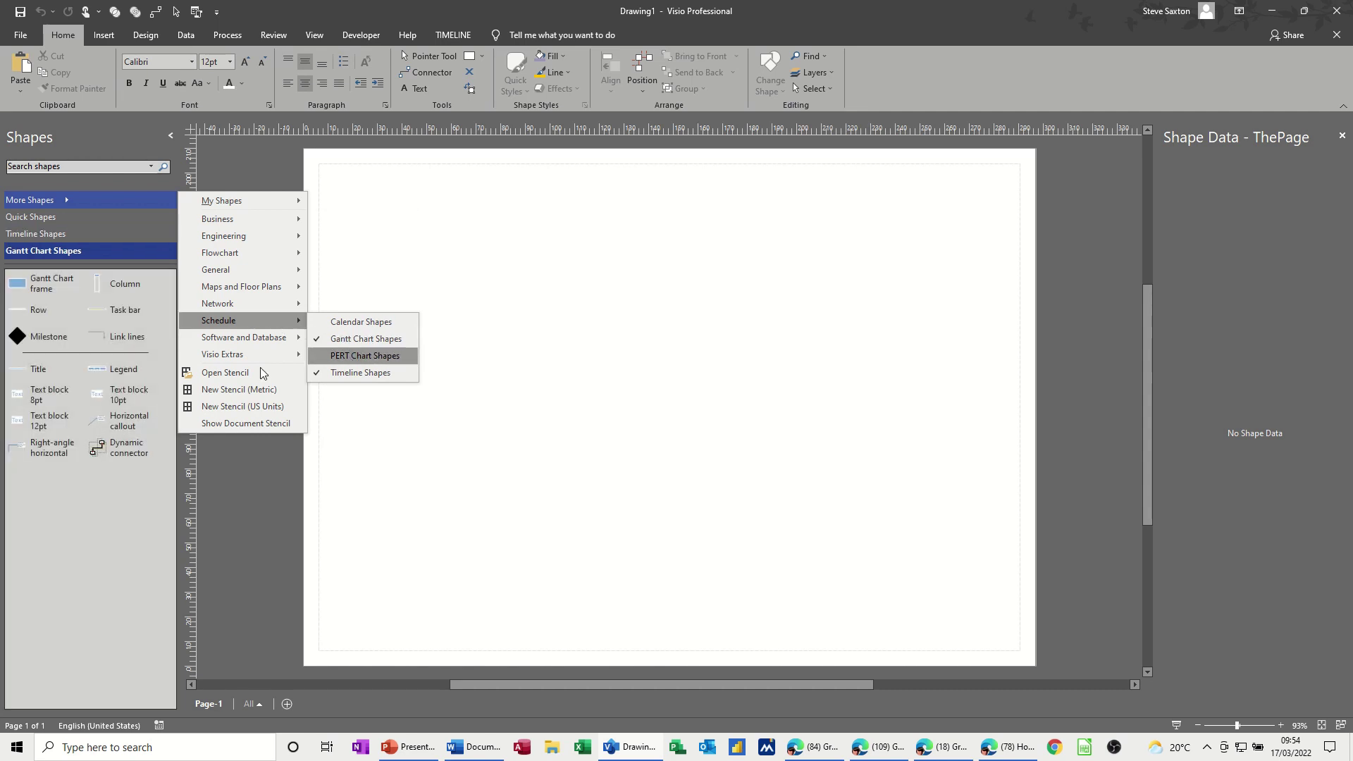
click(54, 235)
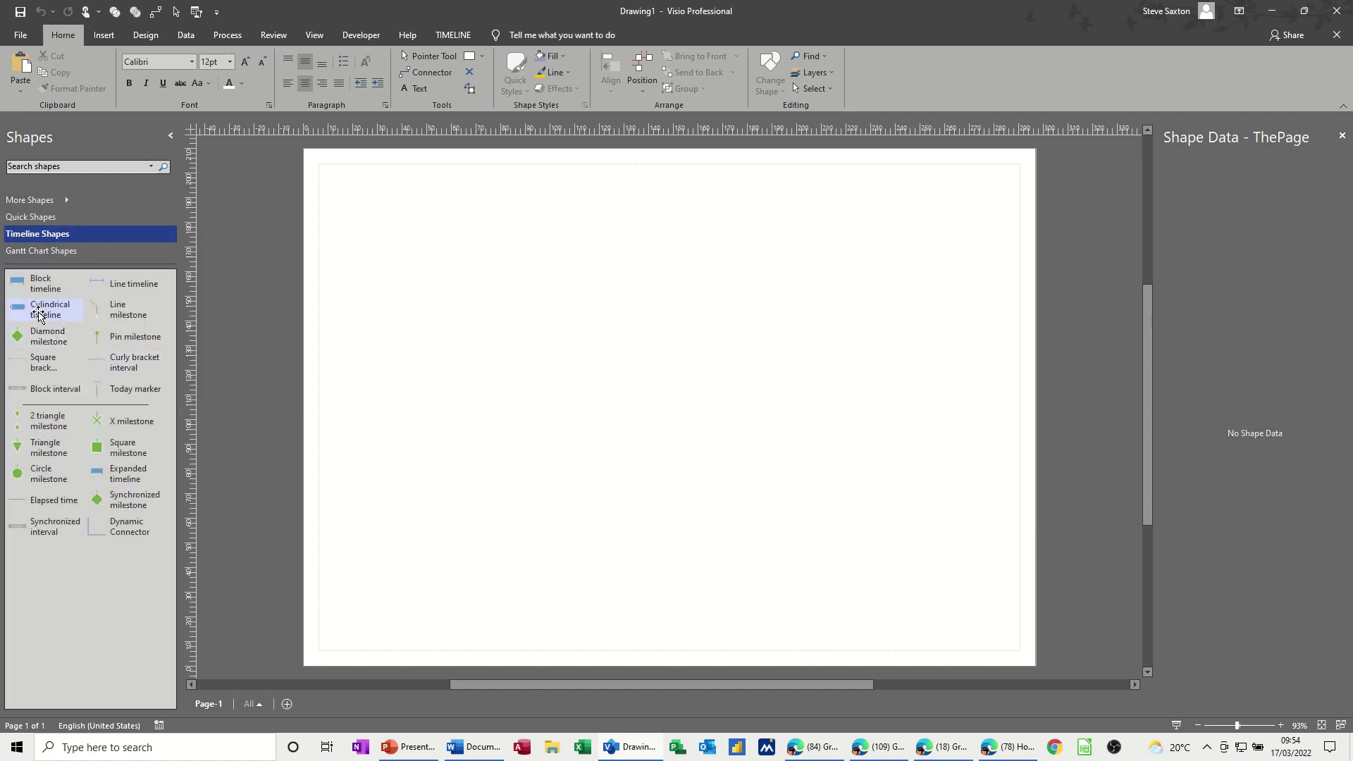
Place a cylindrical timeline from 17/02/2022 to 18/08/2022 with an arrowhead at its end
drag(42, 310, 656, 211)
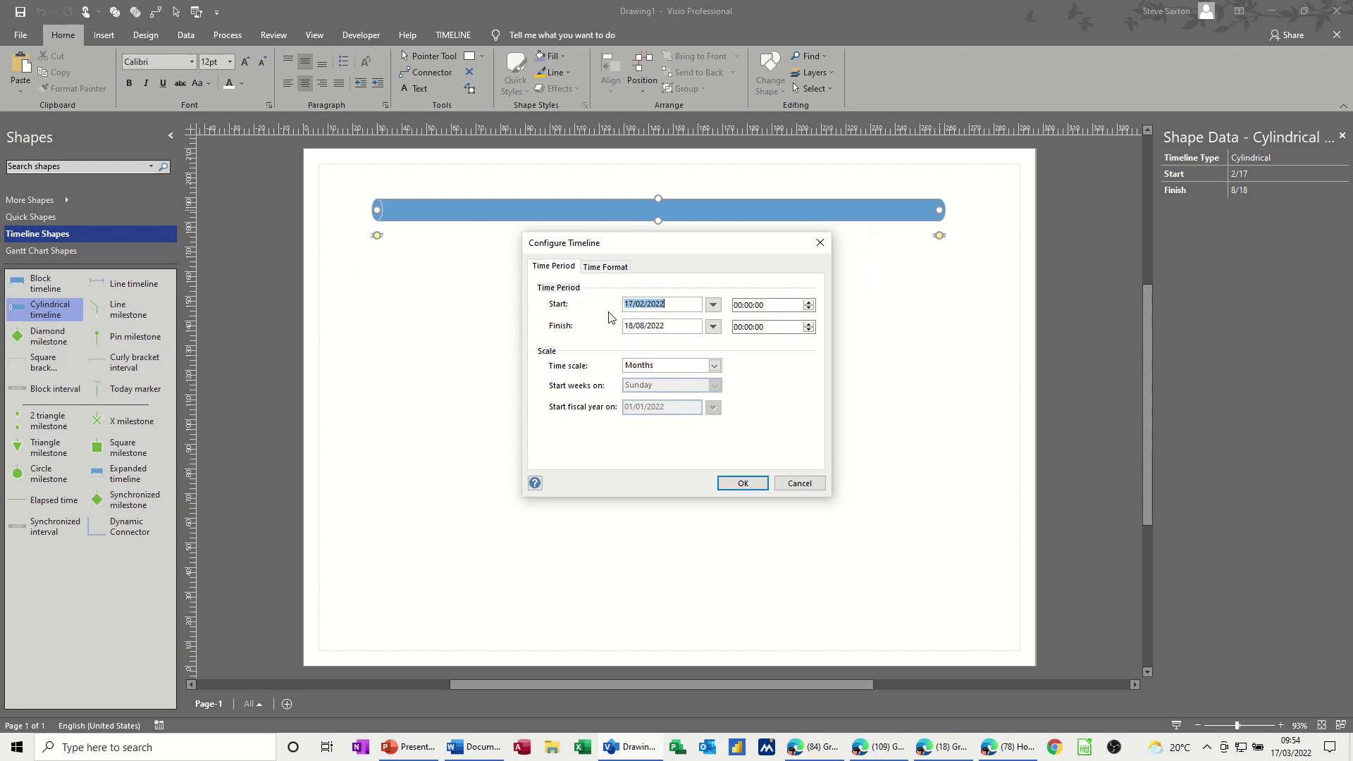
click(740, 484)
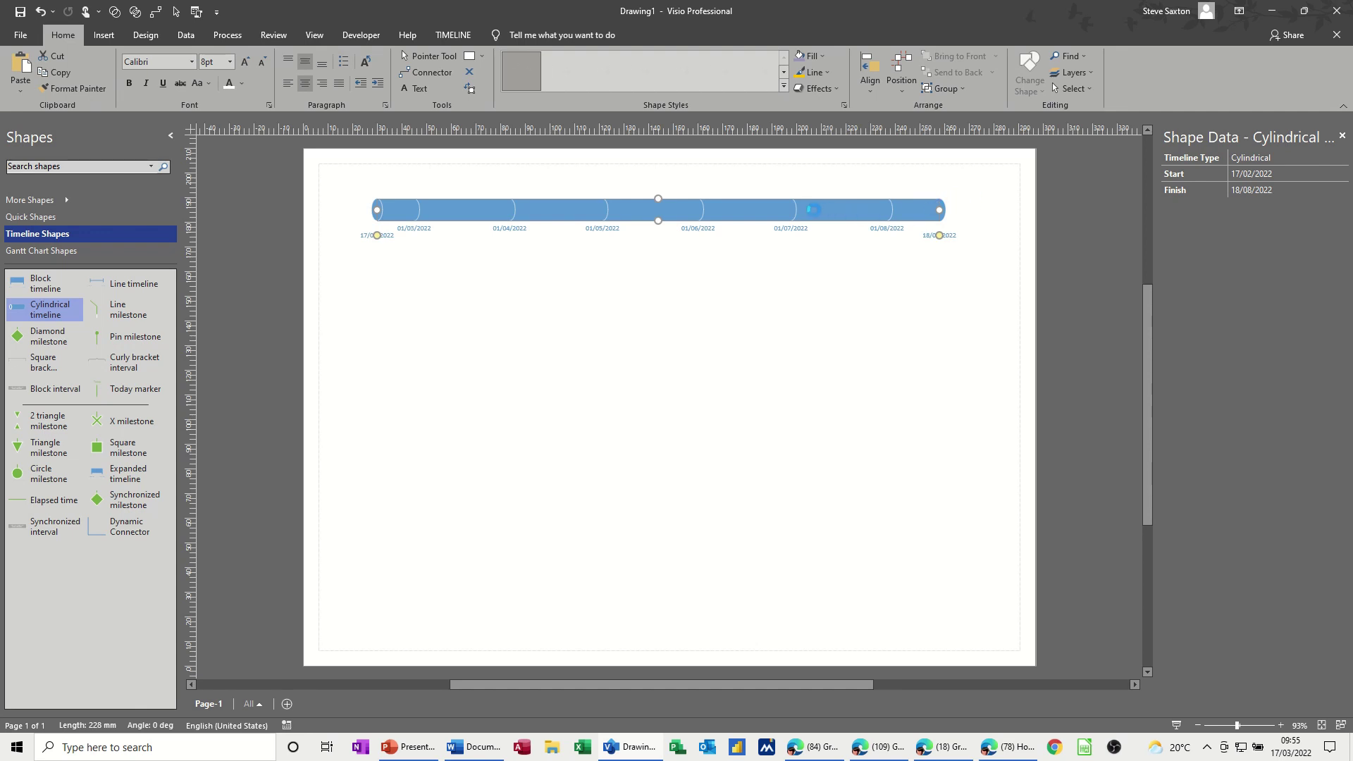
right_click(814, 212)
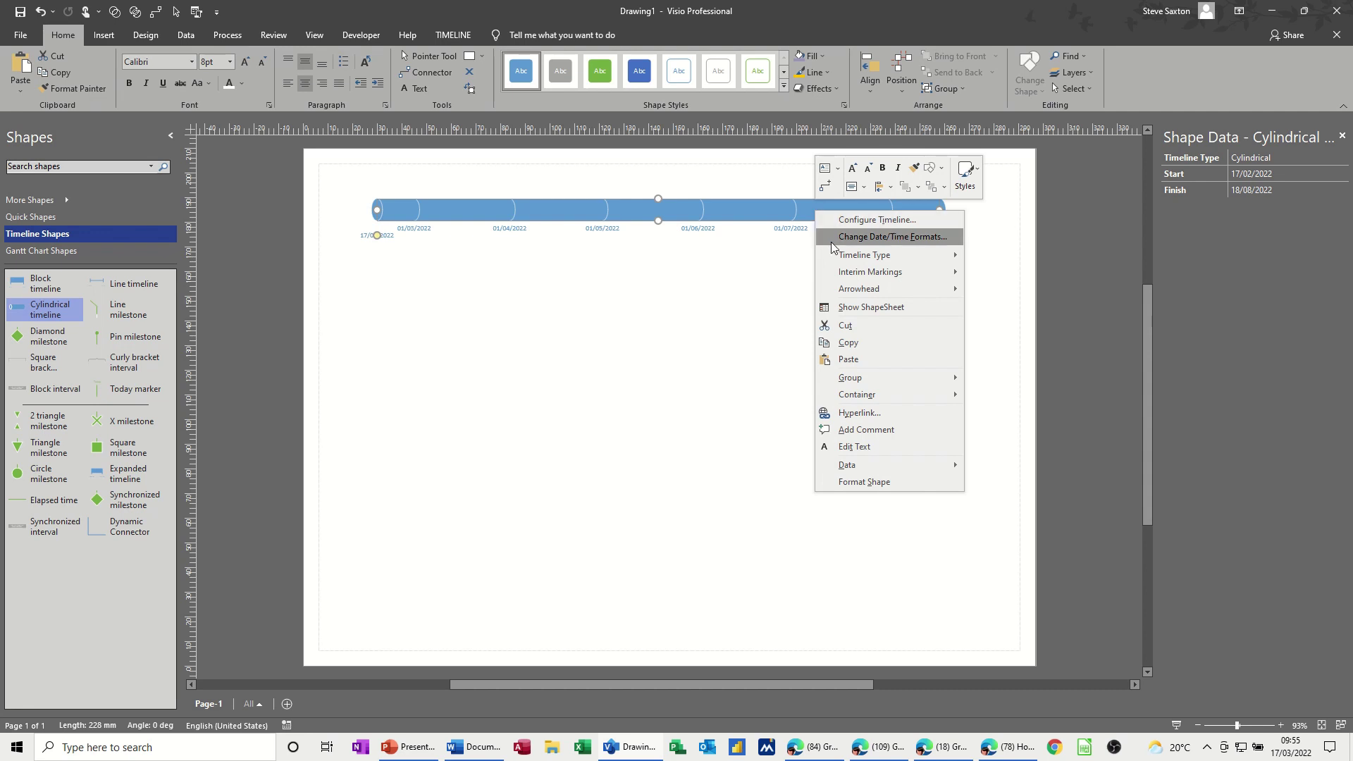
mouse_move(889, 290)
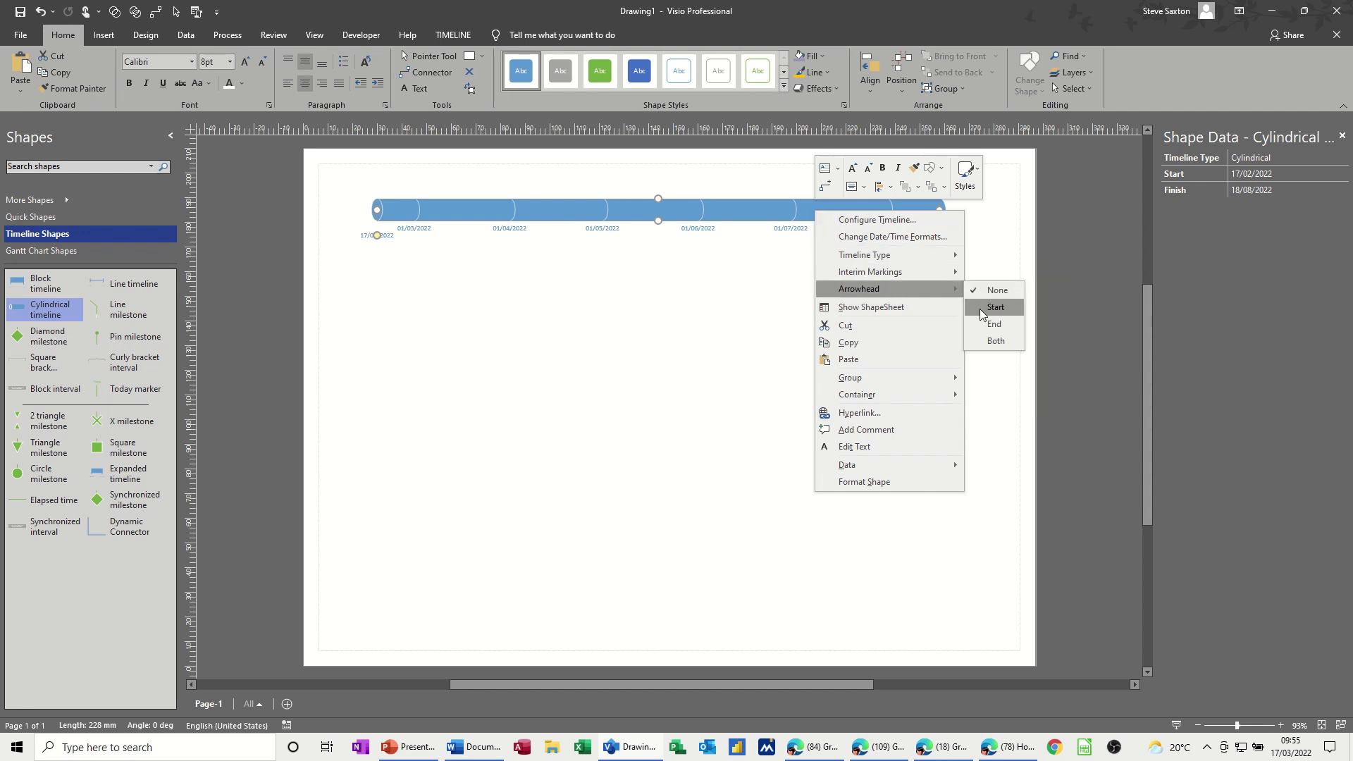
click(993, 326)
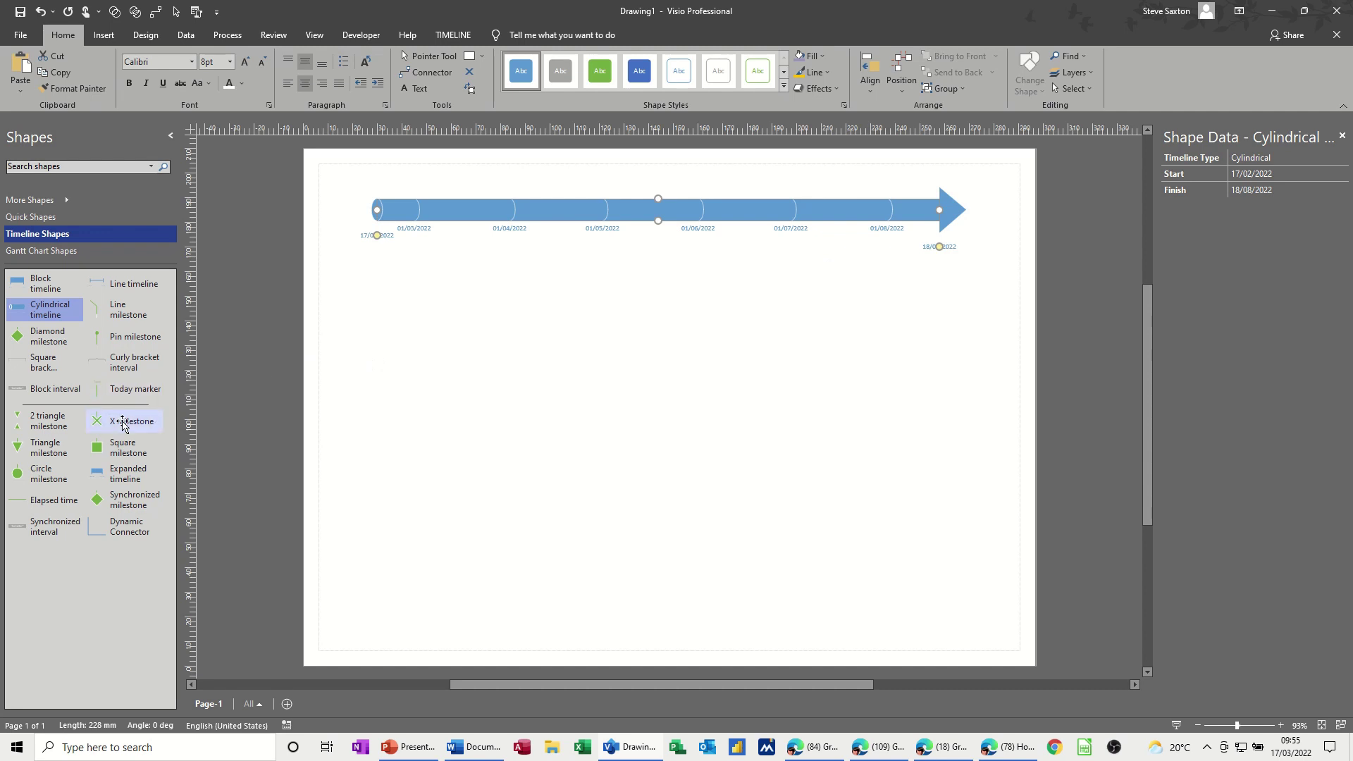
Put a Today marker, an elapsed-time bar and a Phase 1 block interval (19/03/2022–20/04/2022) on the timeline
mouse_move(135, 400)
mouse_down()
mouse_move(419, 260)
mouse_move(448, 210)
mouse_up()
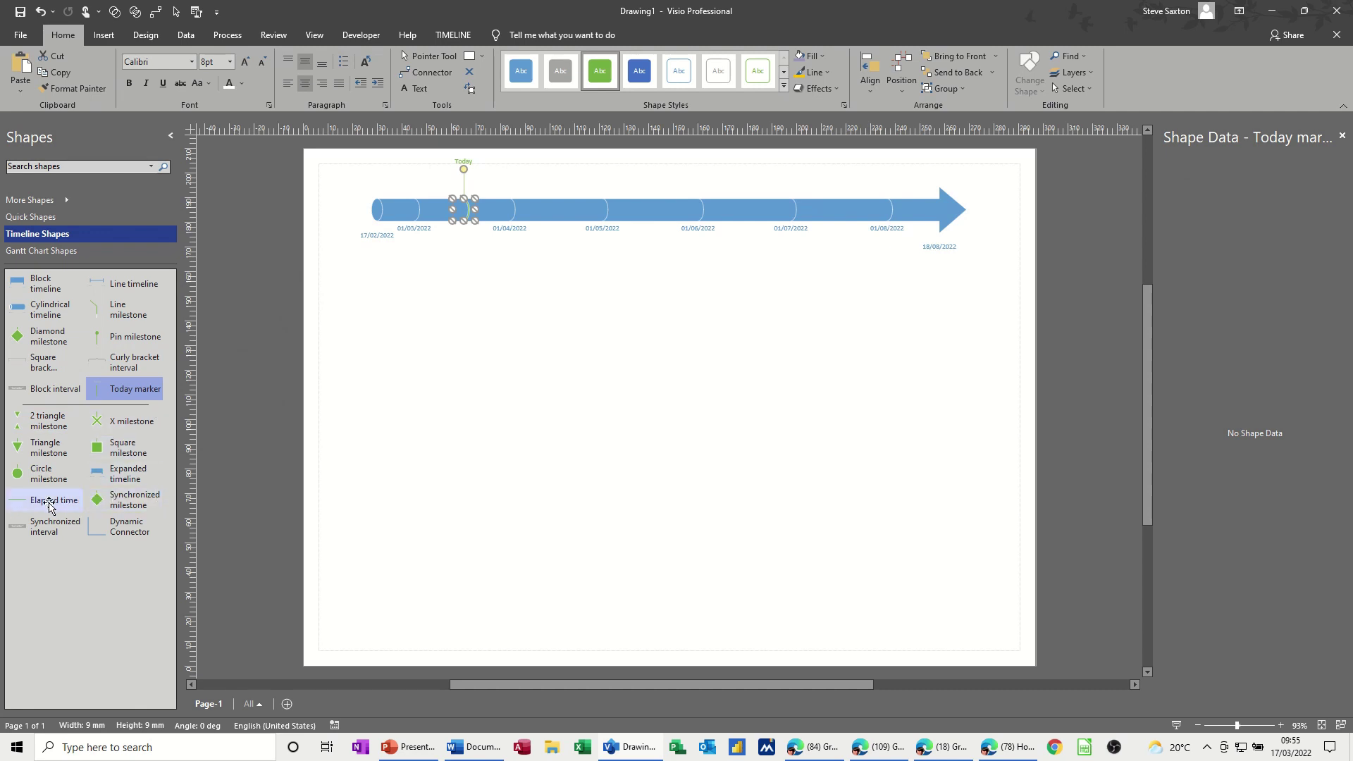
drag(56, 500, 415, 220)
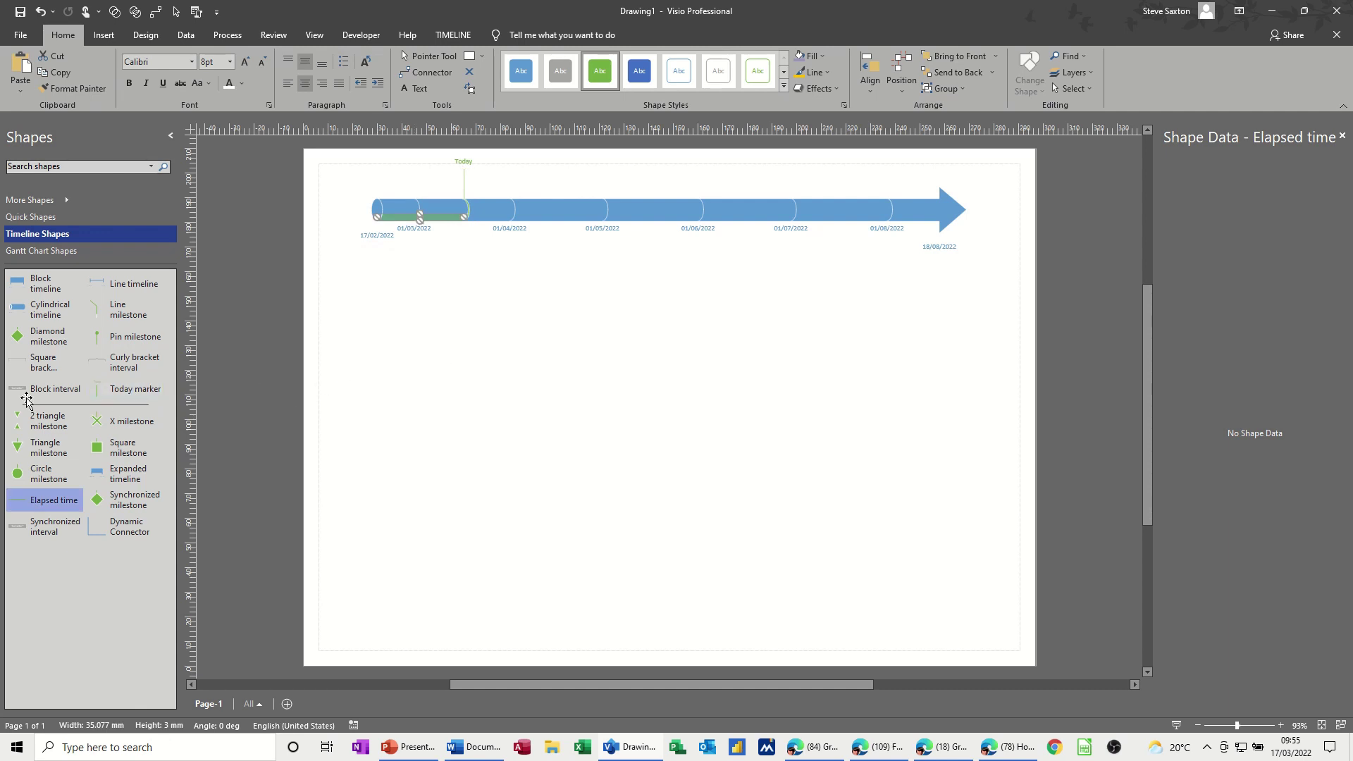
drag(48, 389, 519, 216)
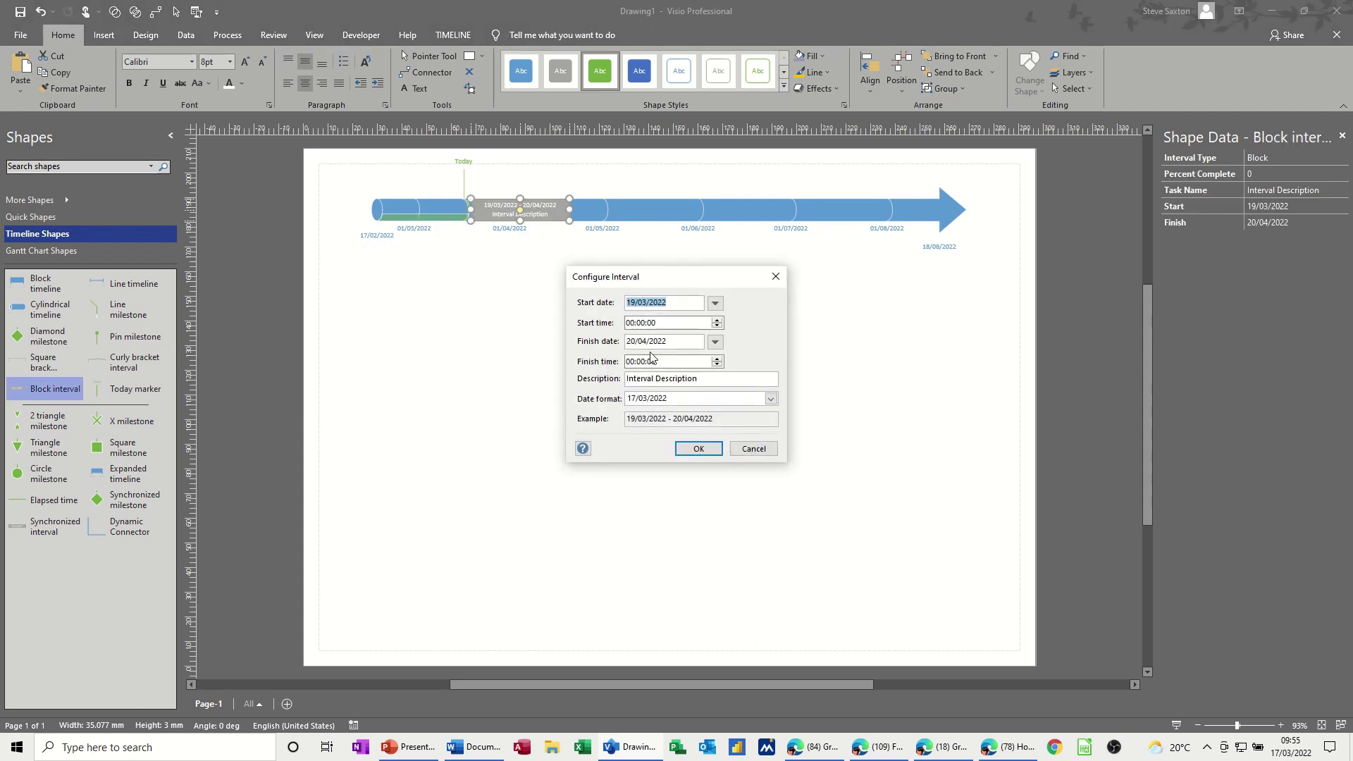
drag(702, 379, 631, 373)
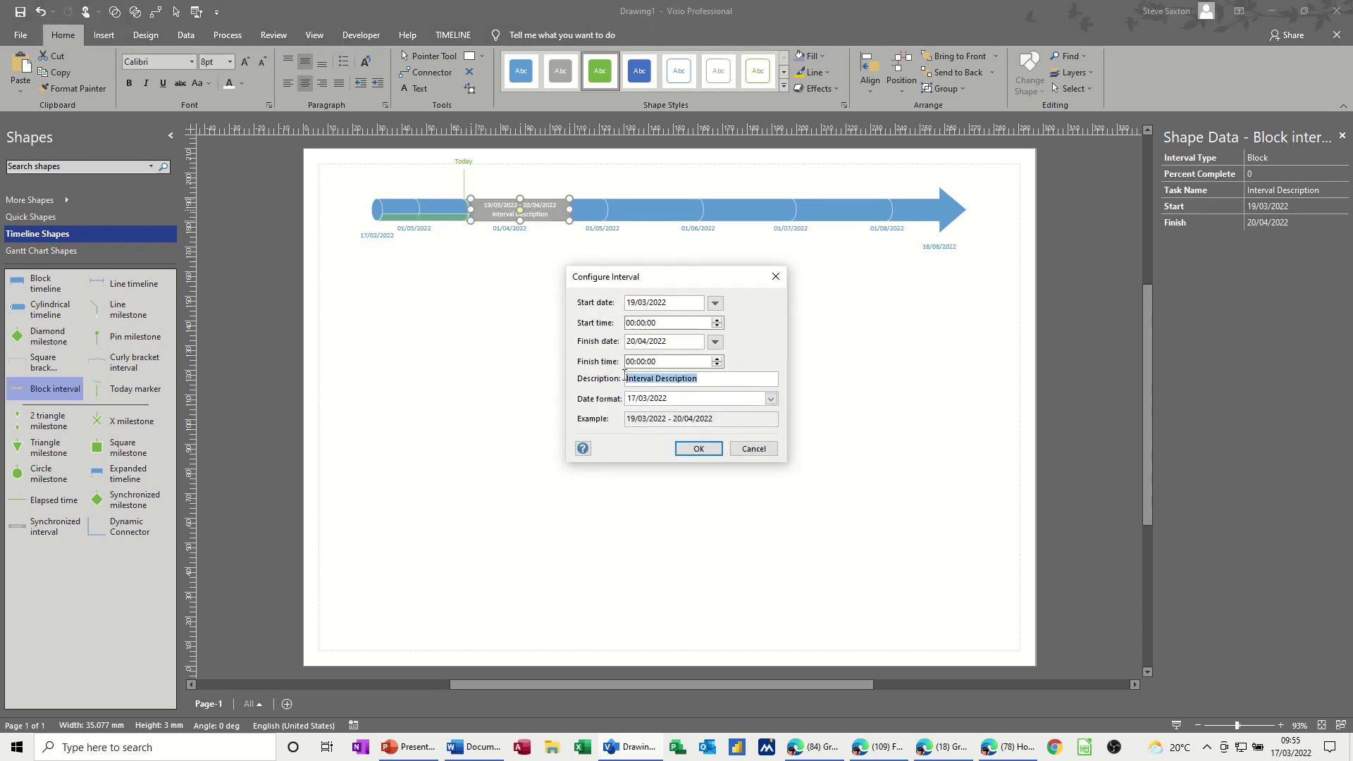
text(Phase 1)
click(692, 449)
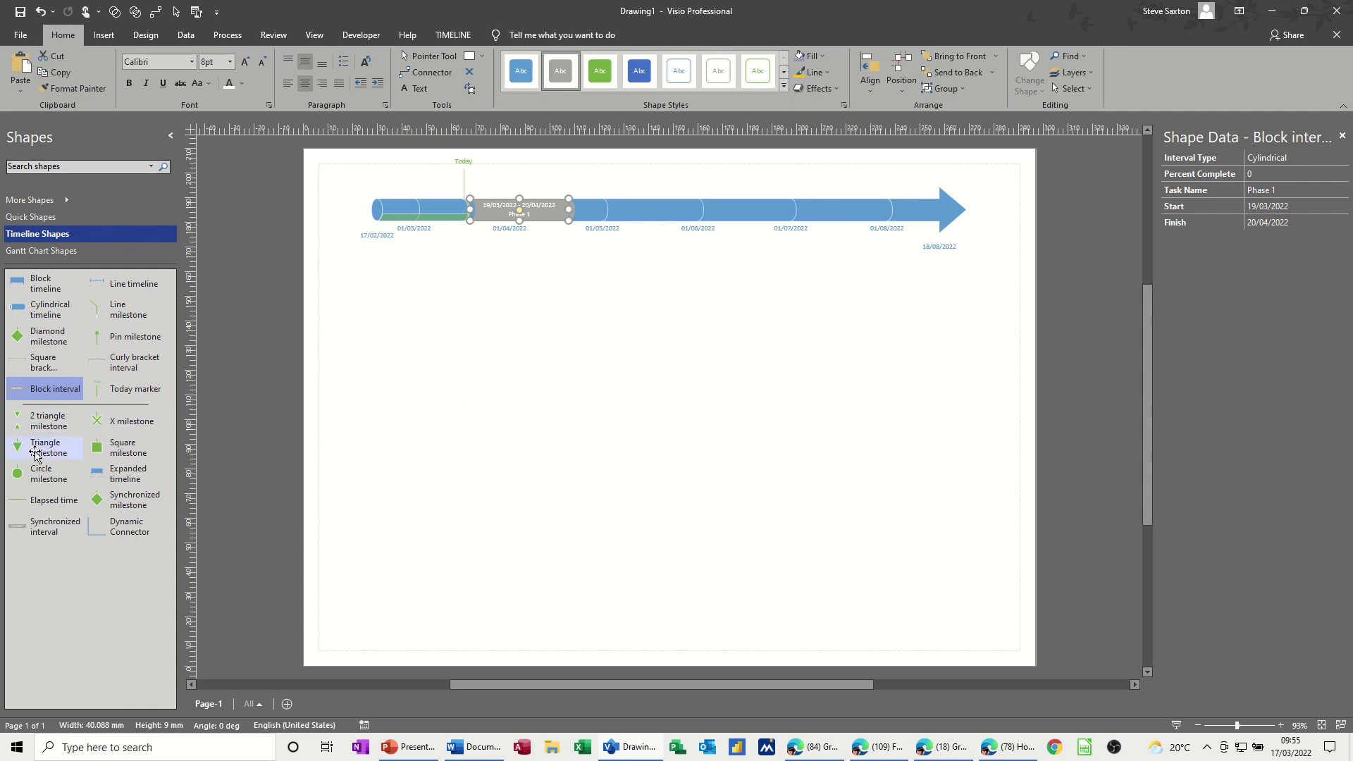
Add a triangle milestone named 'Phase 1 Complete' on 22/04/2022
drag(46, 446, 586, 215)
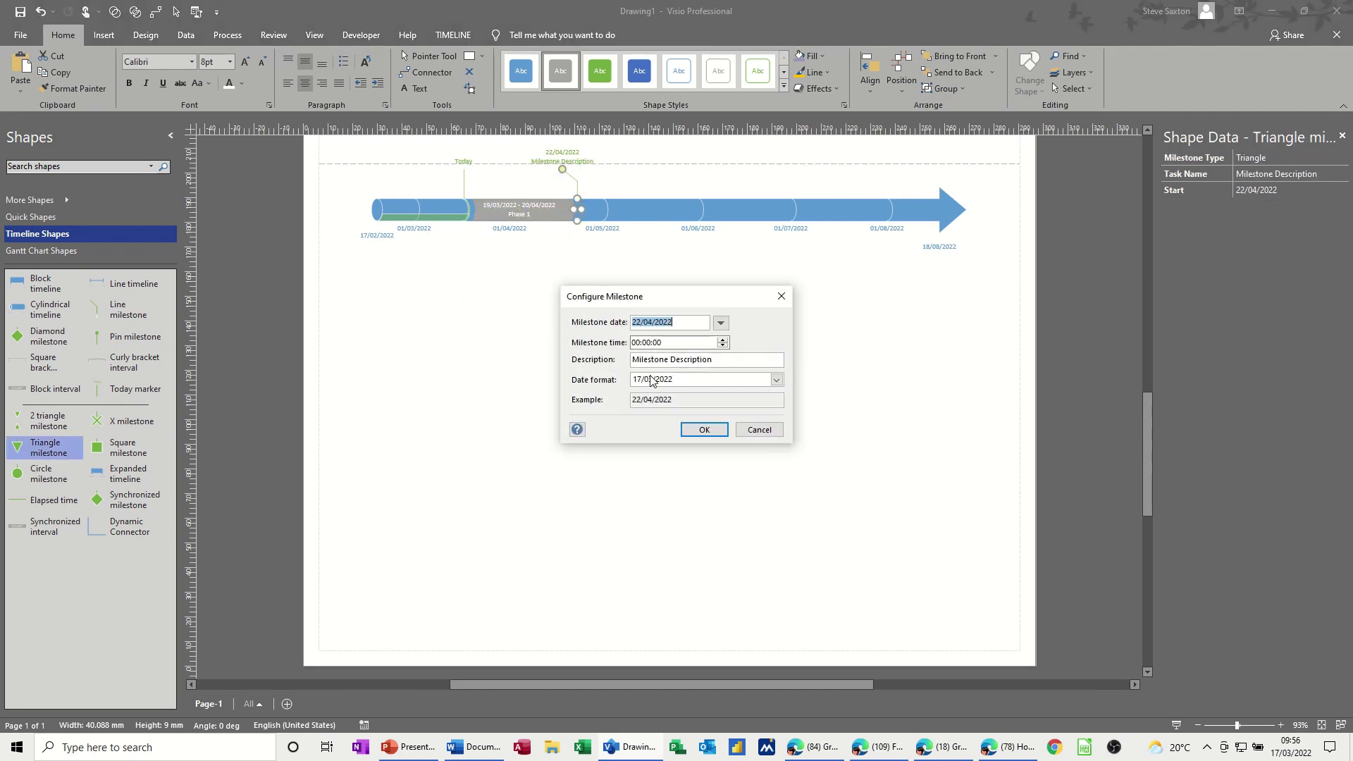
drag(713, 360, 626, 360)
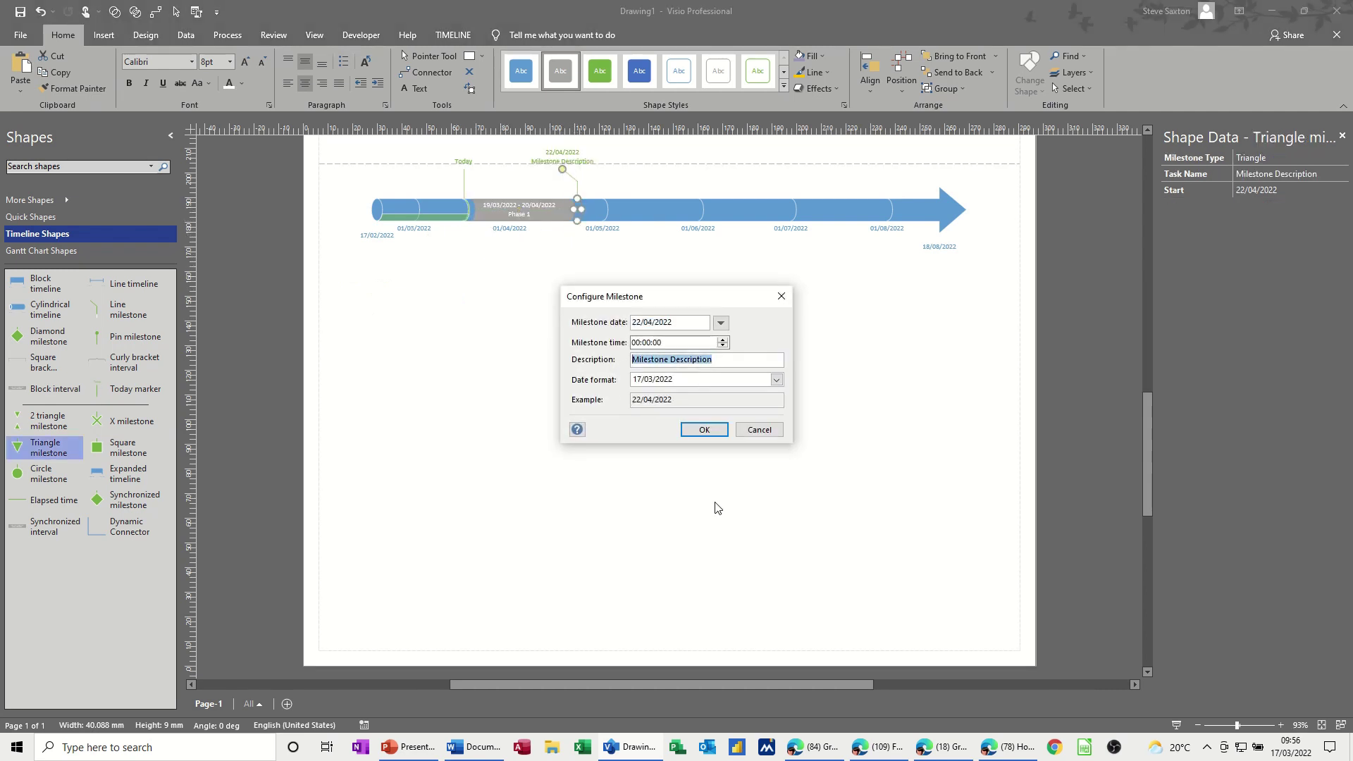
text(Phase 1 Complete)
click(704, 429)
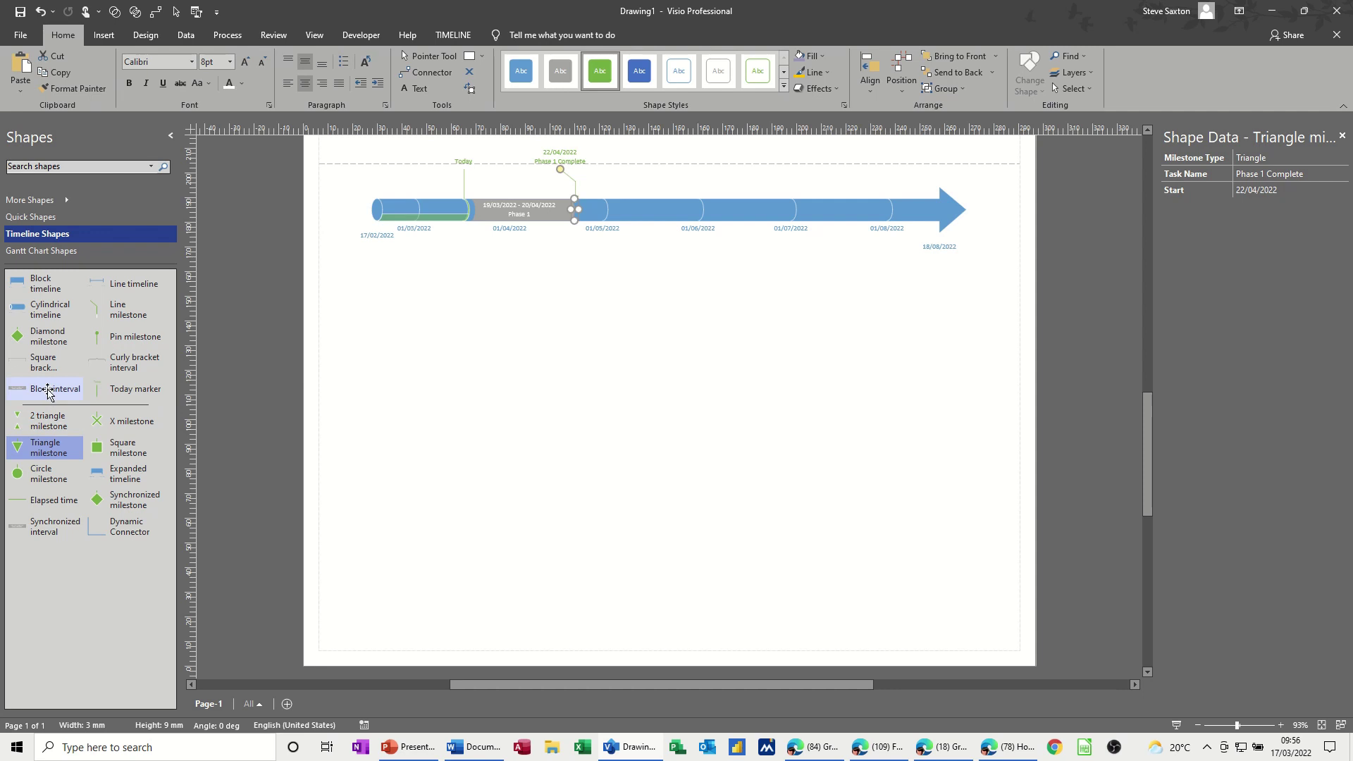
Add a block interval named 'Phase 2' from 24/04/2022 to 25/05/2022
drag(48, 392, 632, 222)
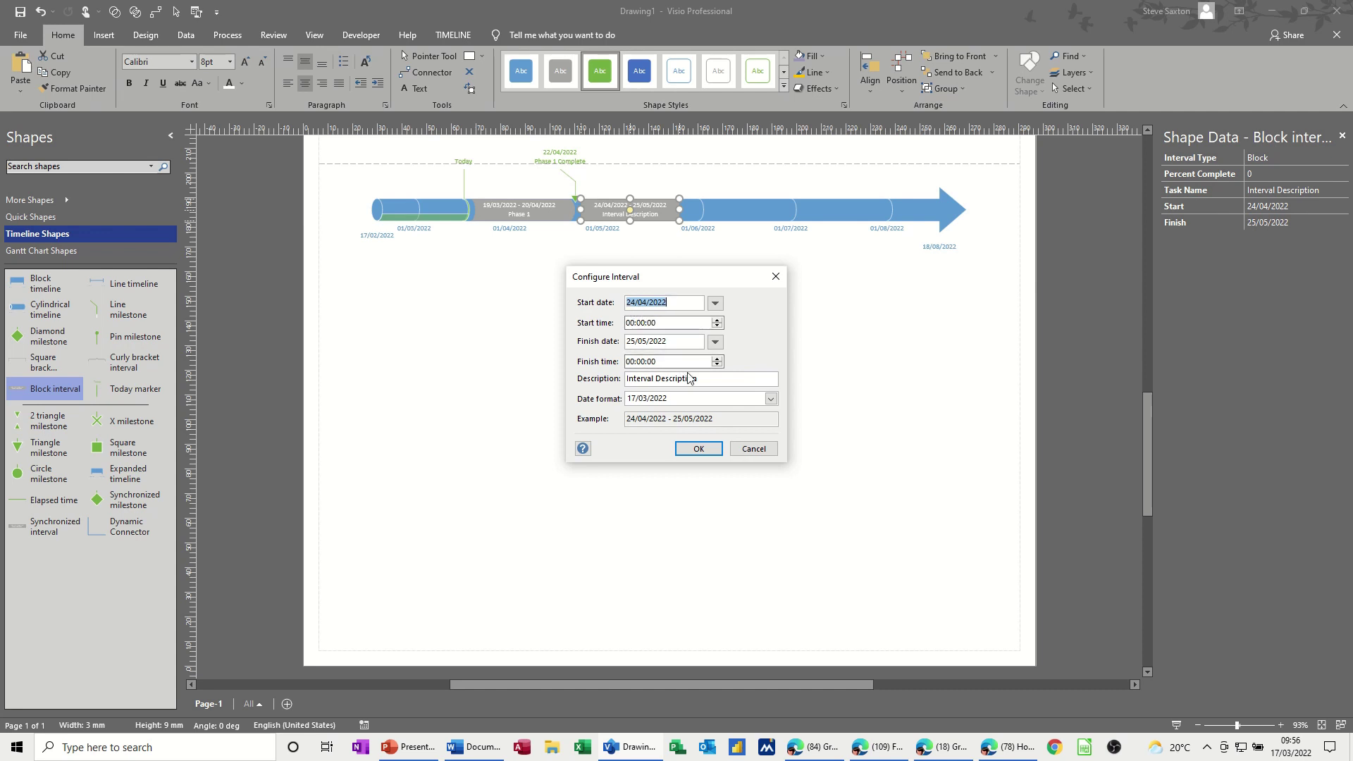
drag(714, 379, 622, 380)
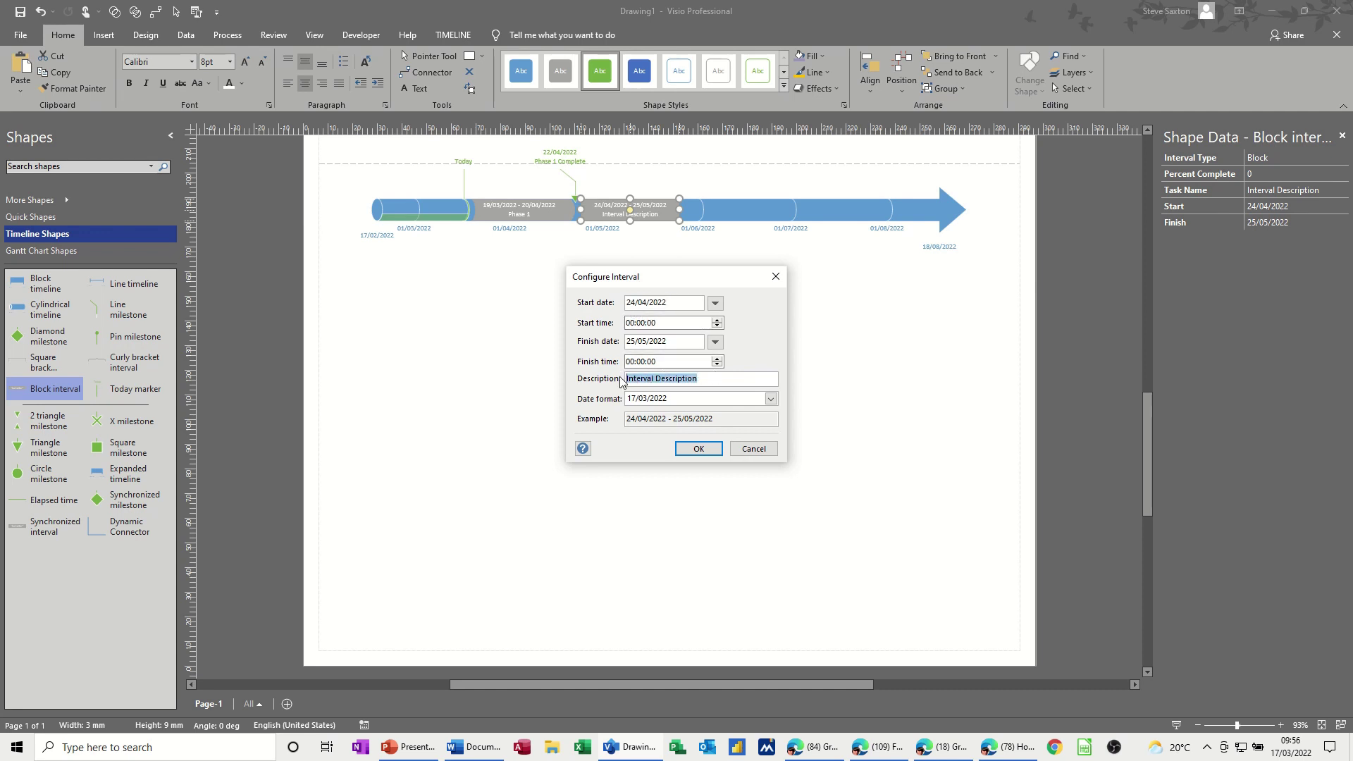
text(Phase 2)
click(698, 449)
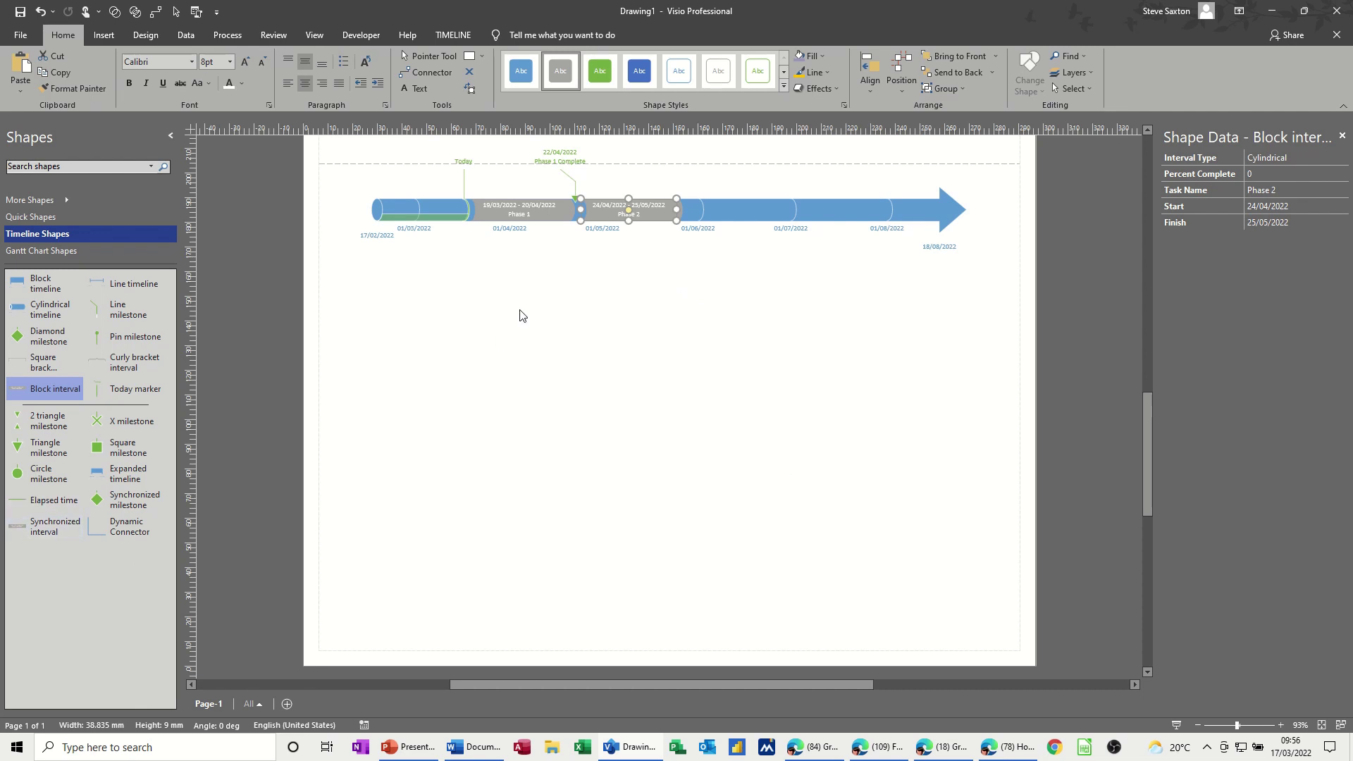
Add an expanded timeline from 28/02/2022 to 01/04/2022 and move it up under the main timeline
drag(125, 473, 624, 314)
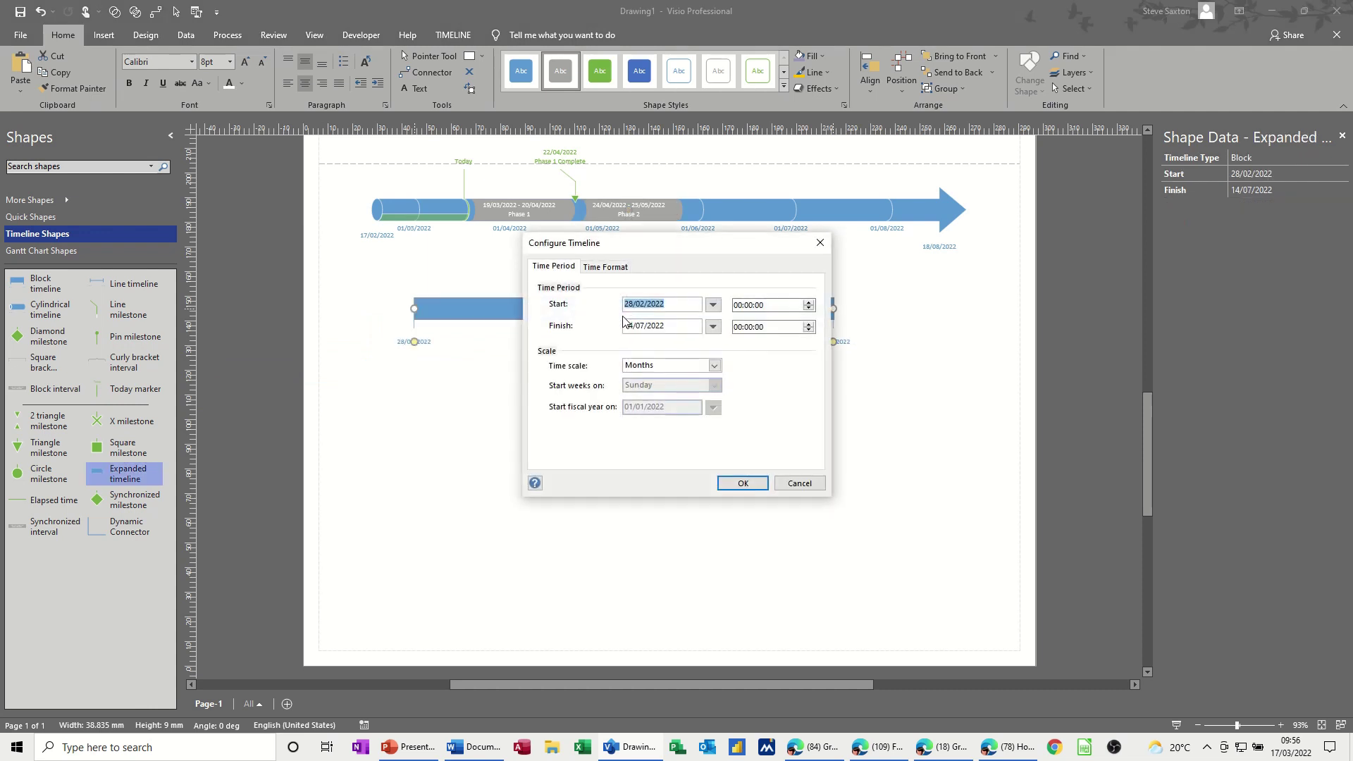
click(713, 327)
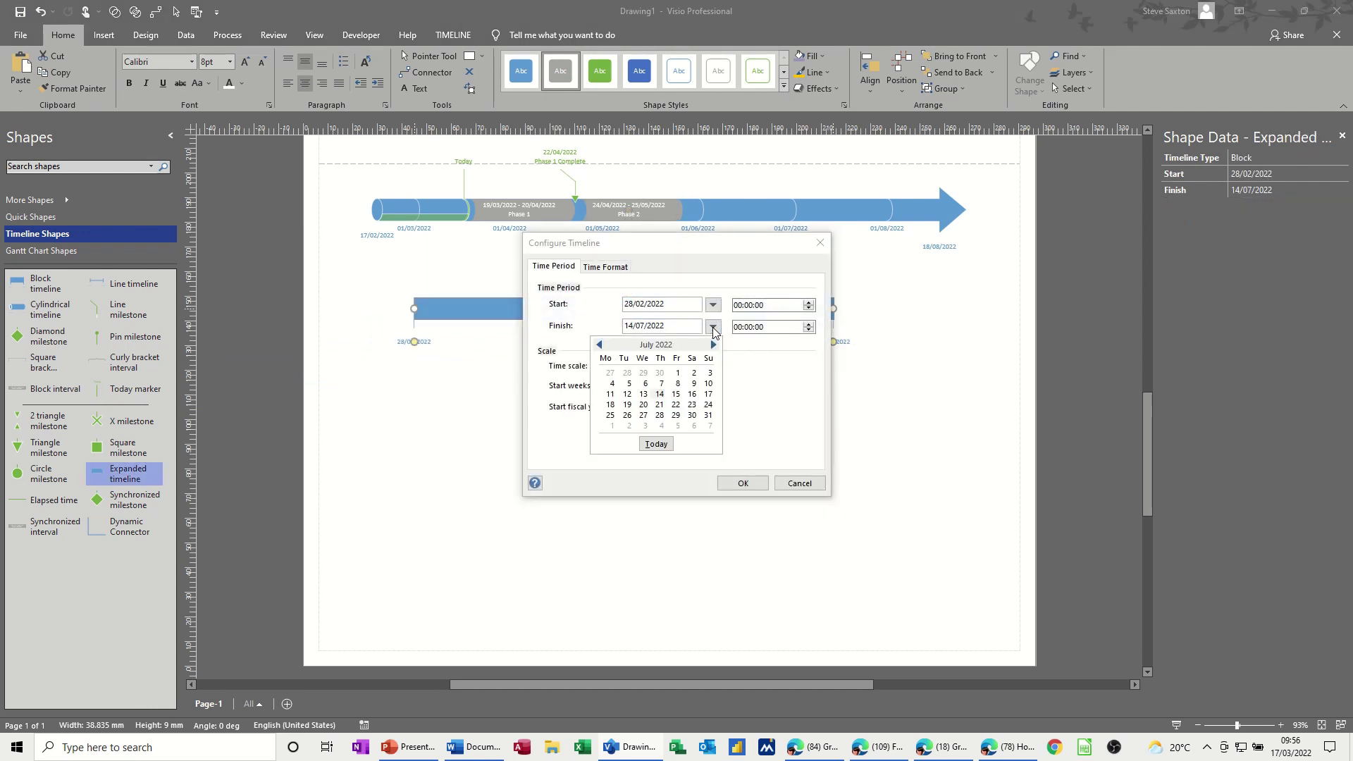
click(598, 344)
click(598, 344)
click(598, 344)
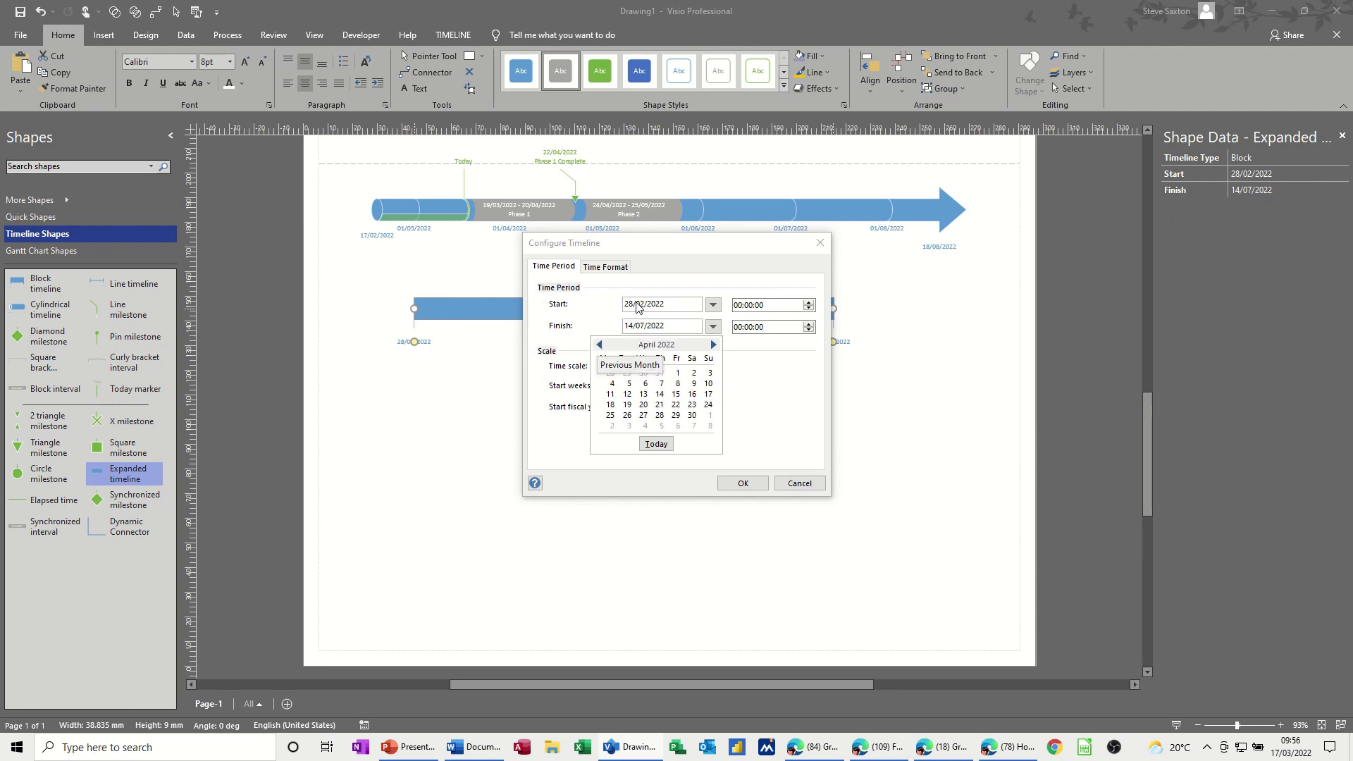
click(677, 373)
click(731, 481)
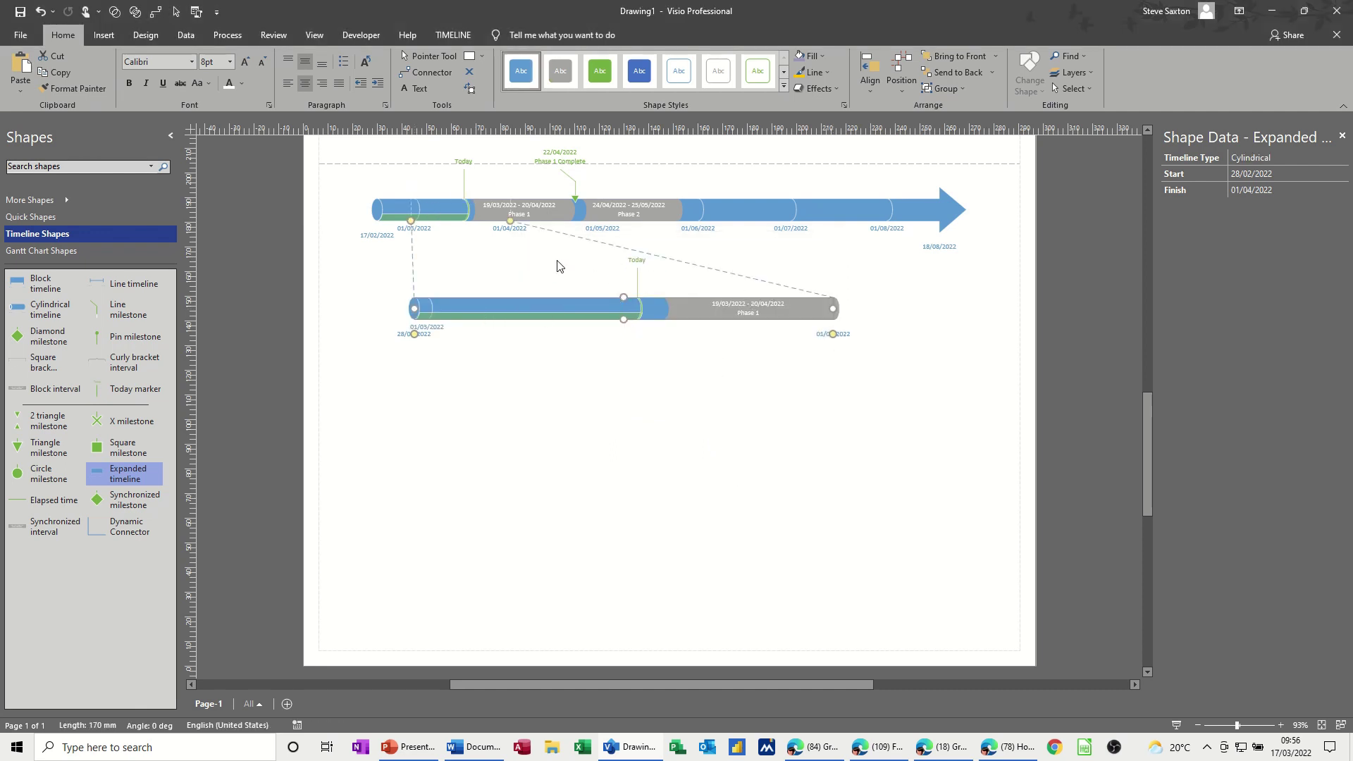
drag(690, 311, 669, 274)
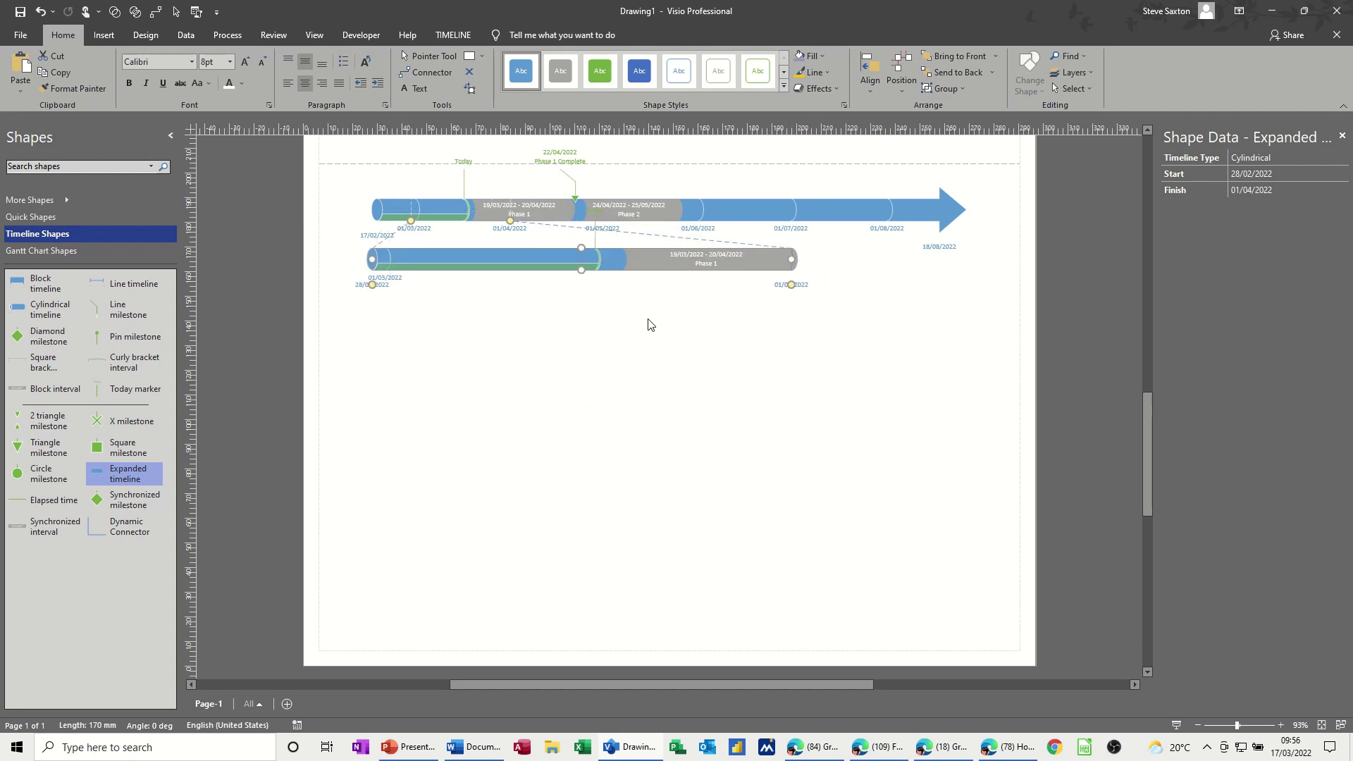
click(572, 315)
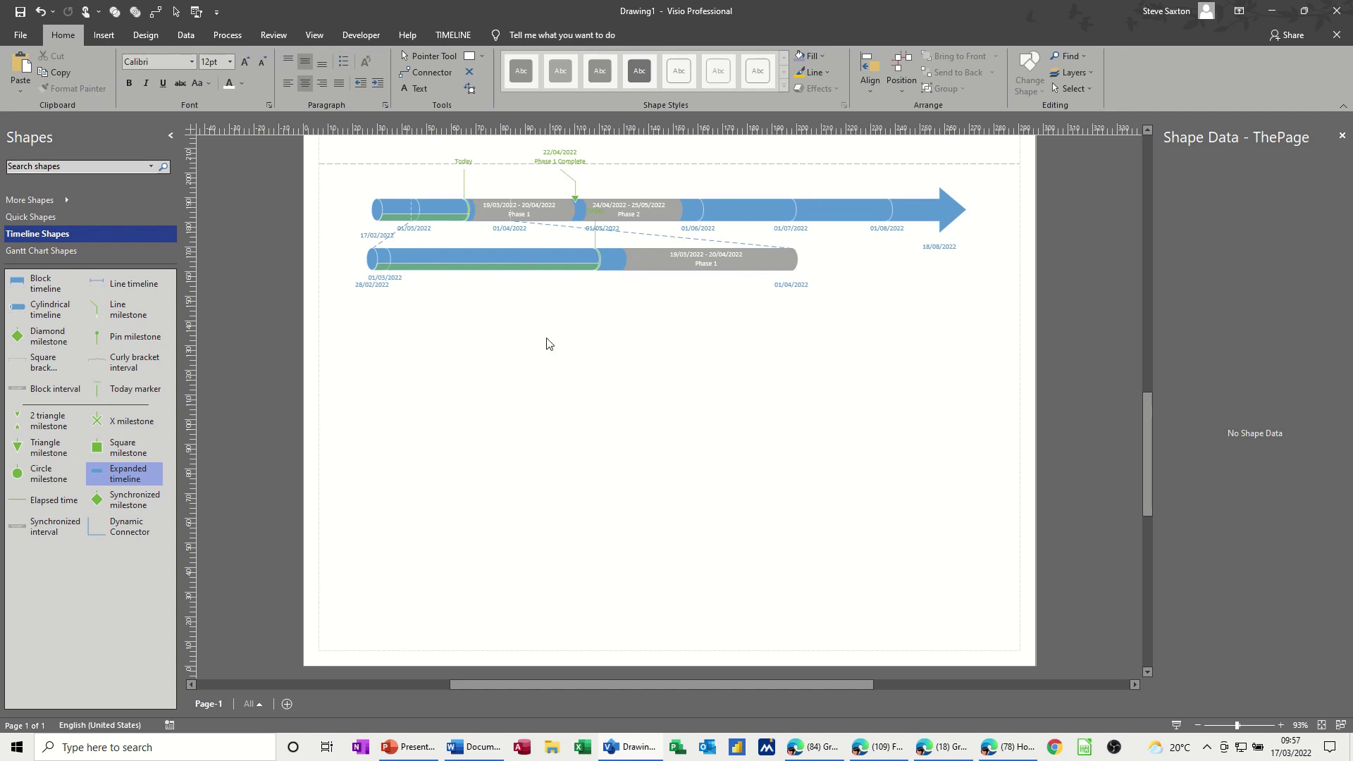
Undo an accidental shift of the Phase 1 interval on the expanded timeline
scroll(553, 391, up, 3)
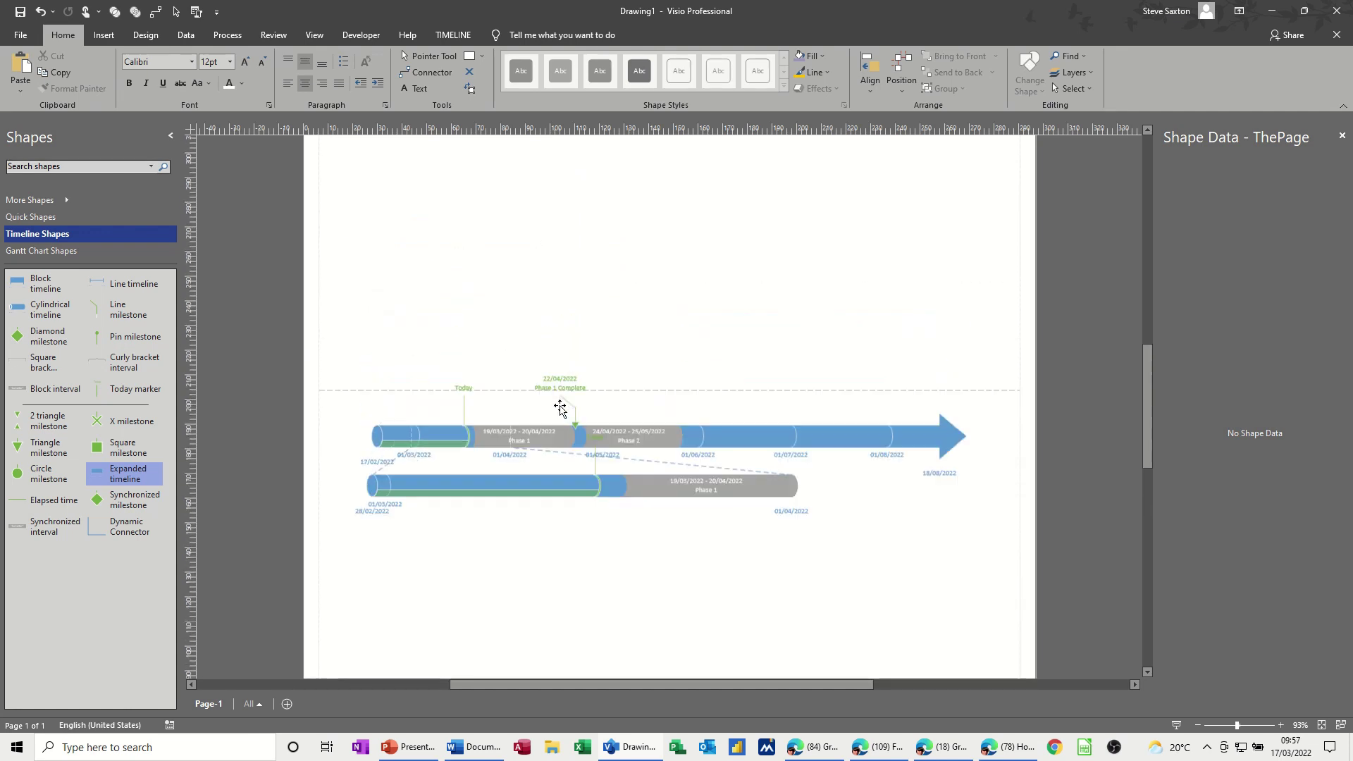
scroll(560, 408, up, 1)
scroll(552, 326, down, 3)
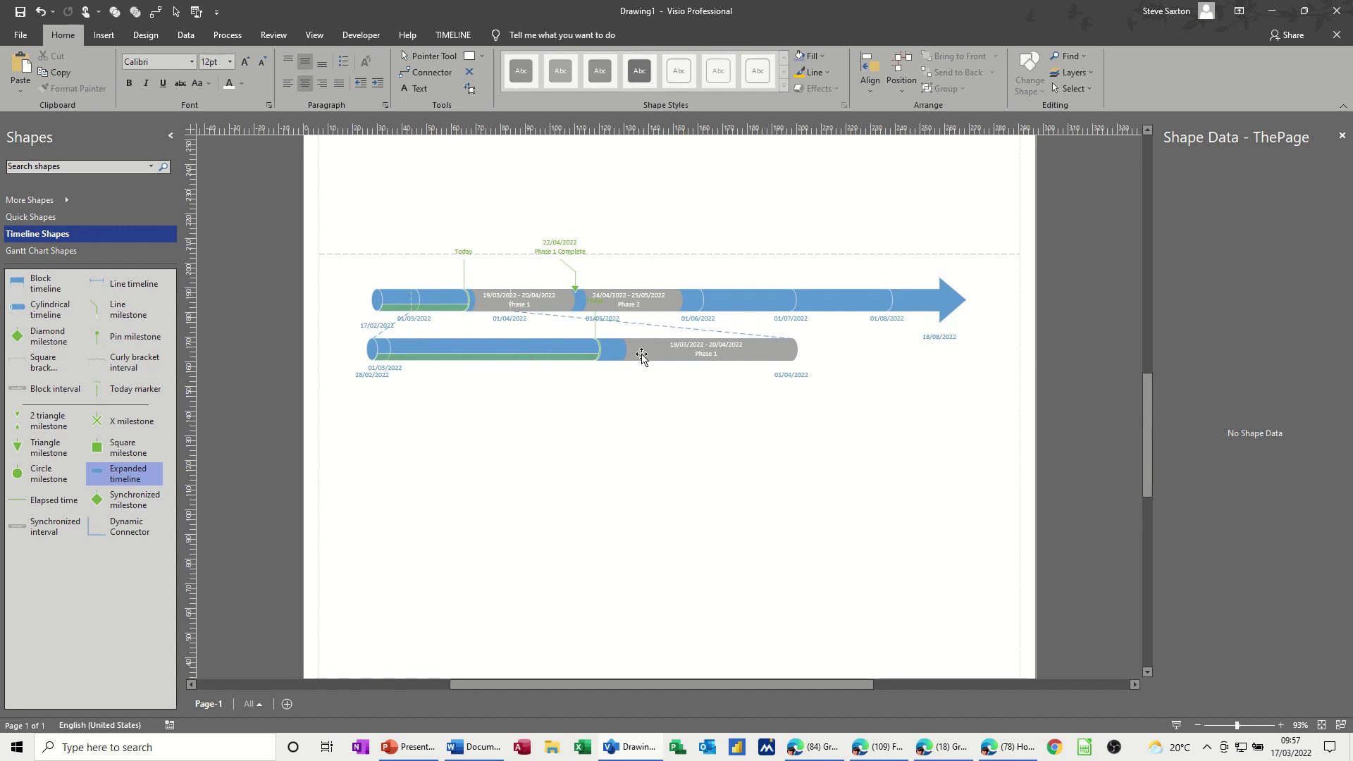
drag(641, 358, 641, 346)
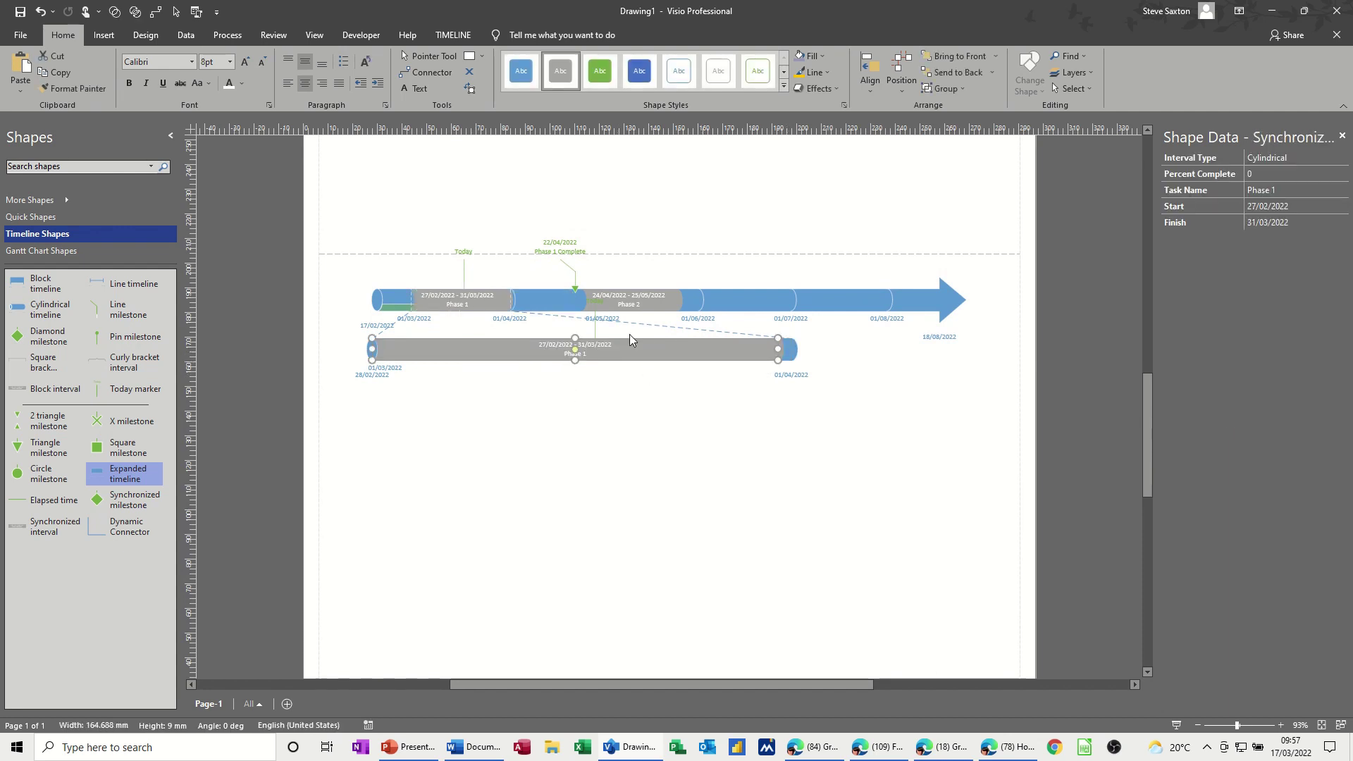
key(ctrl+z)
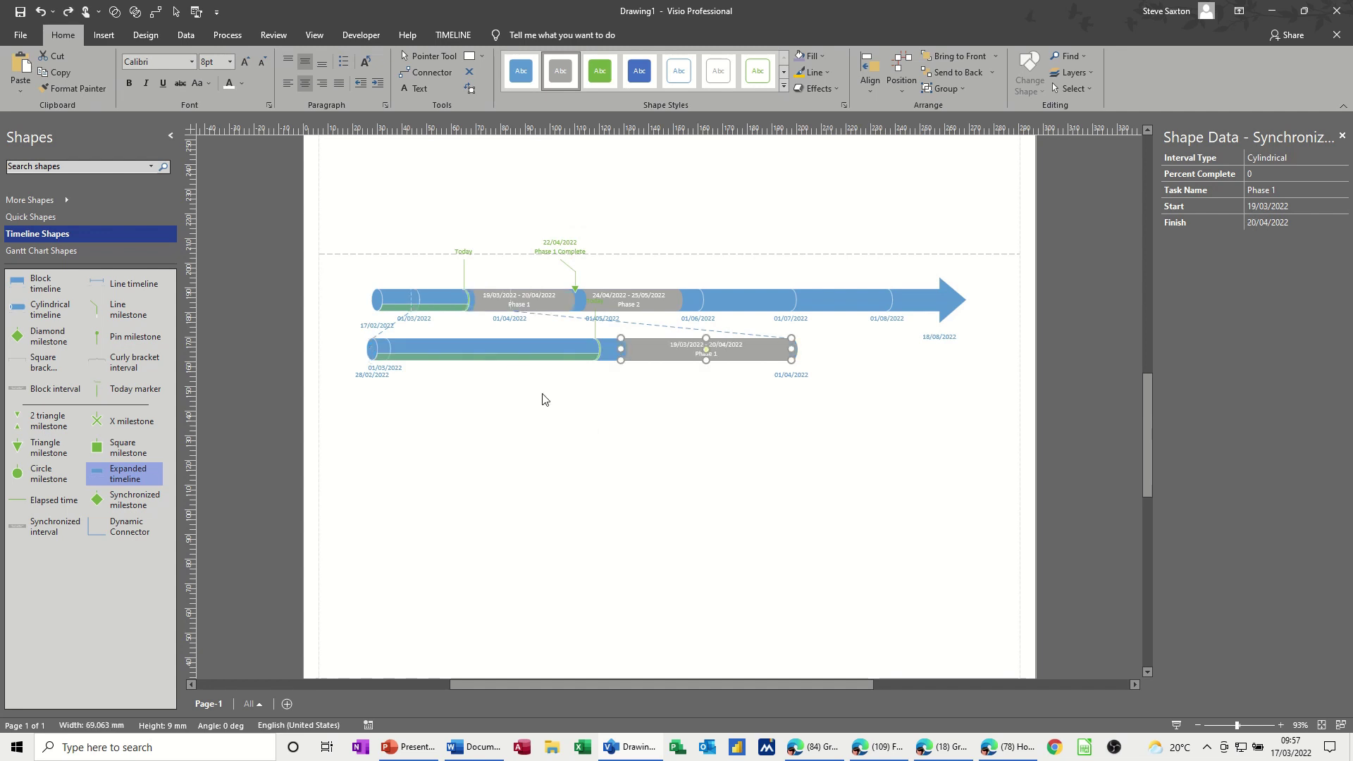
Move the expanded timeline lower and slightly right, and nudge the main timeline down
drag(523, 350, 528, 372)
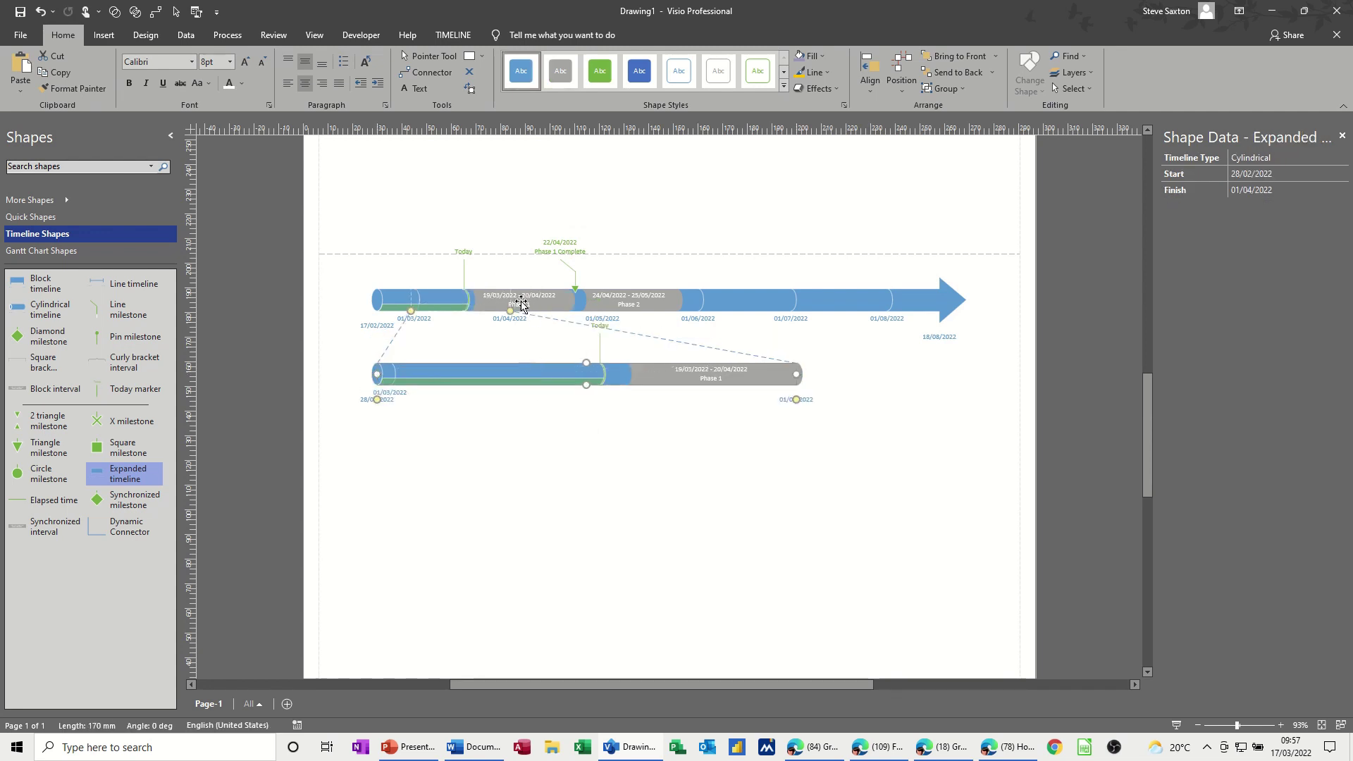
drag(714, 303, 716, 321)
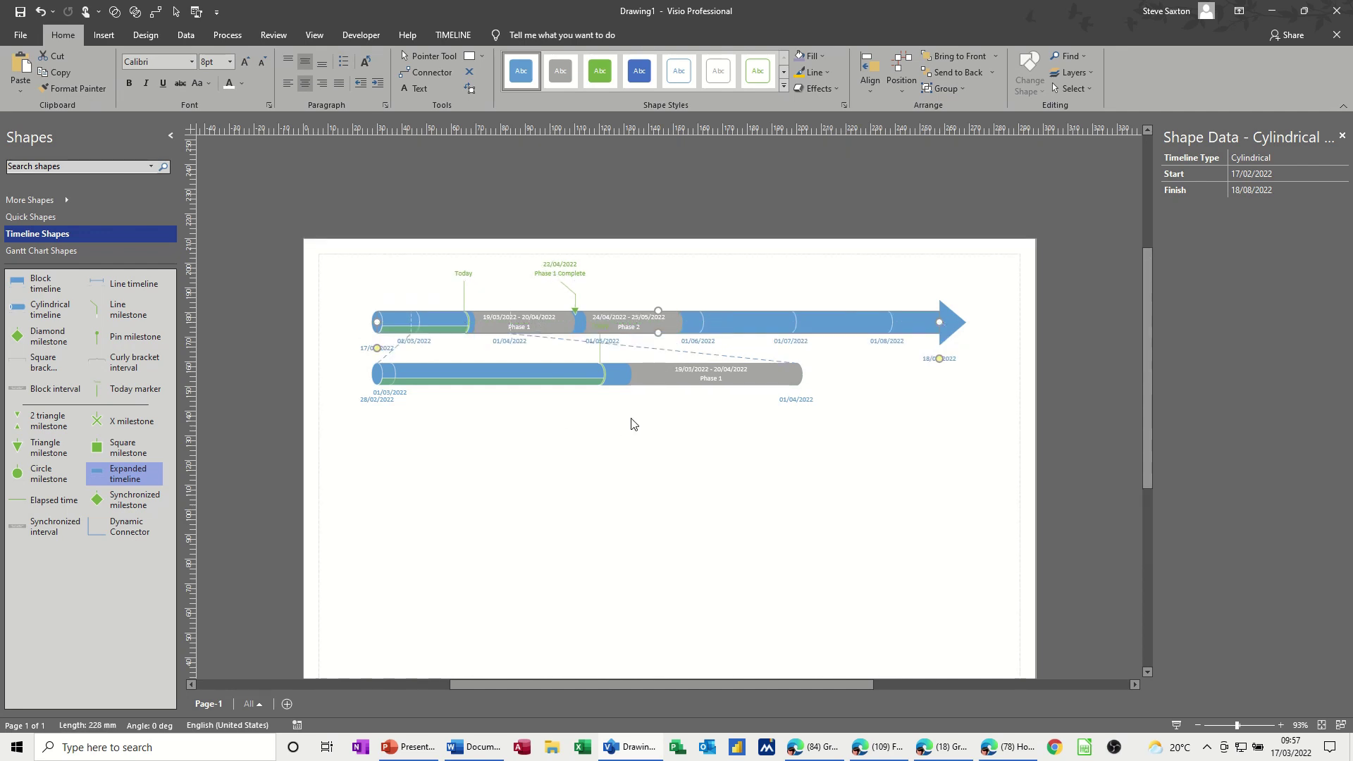
click(689, 380)
drag(690, 382, 687, 394)
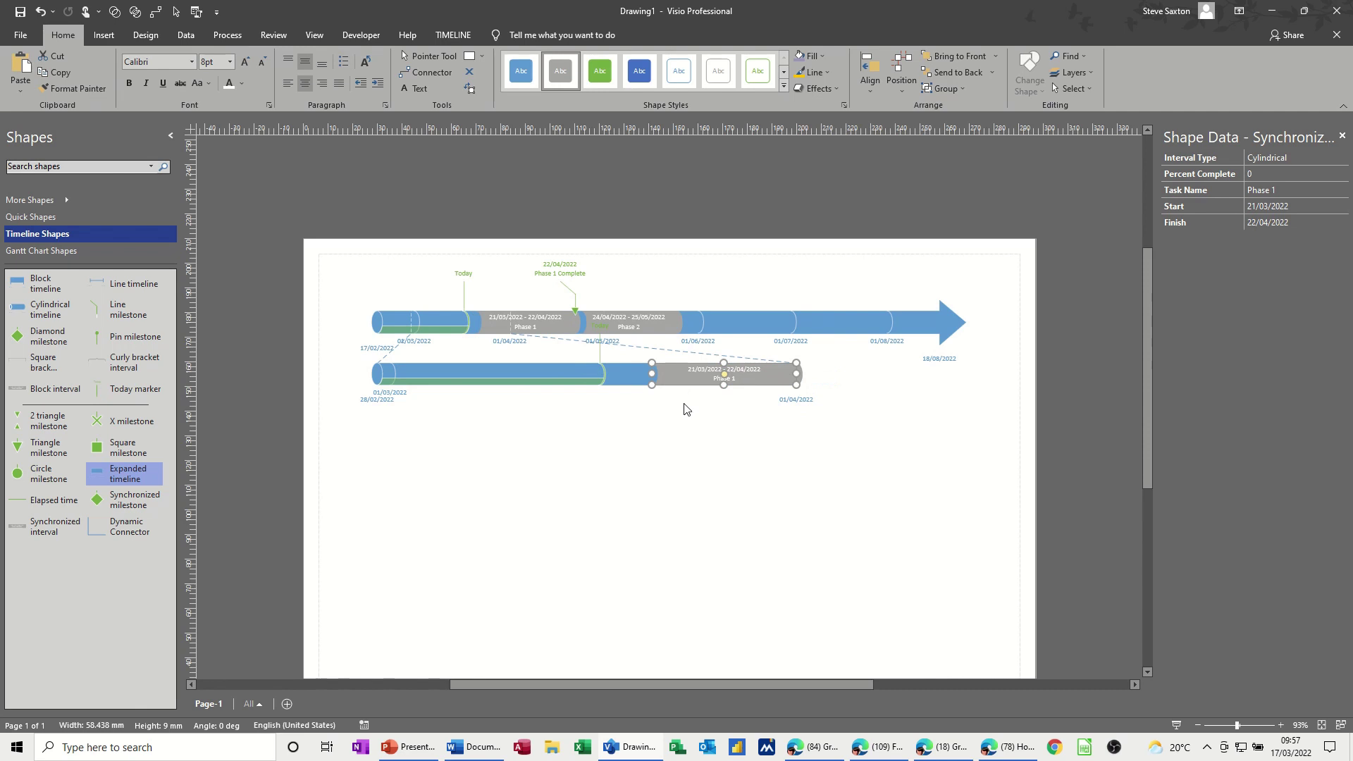
click(674, 381)
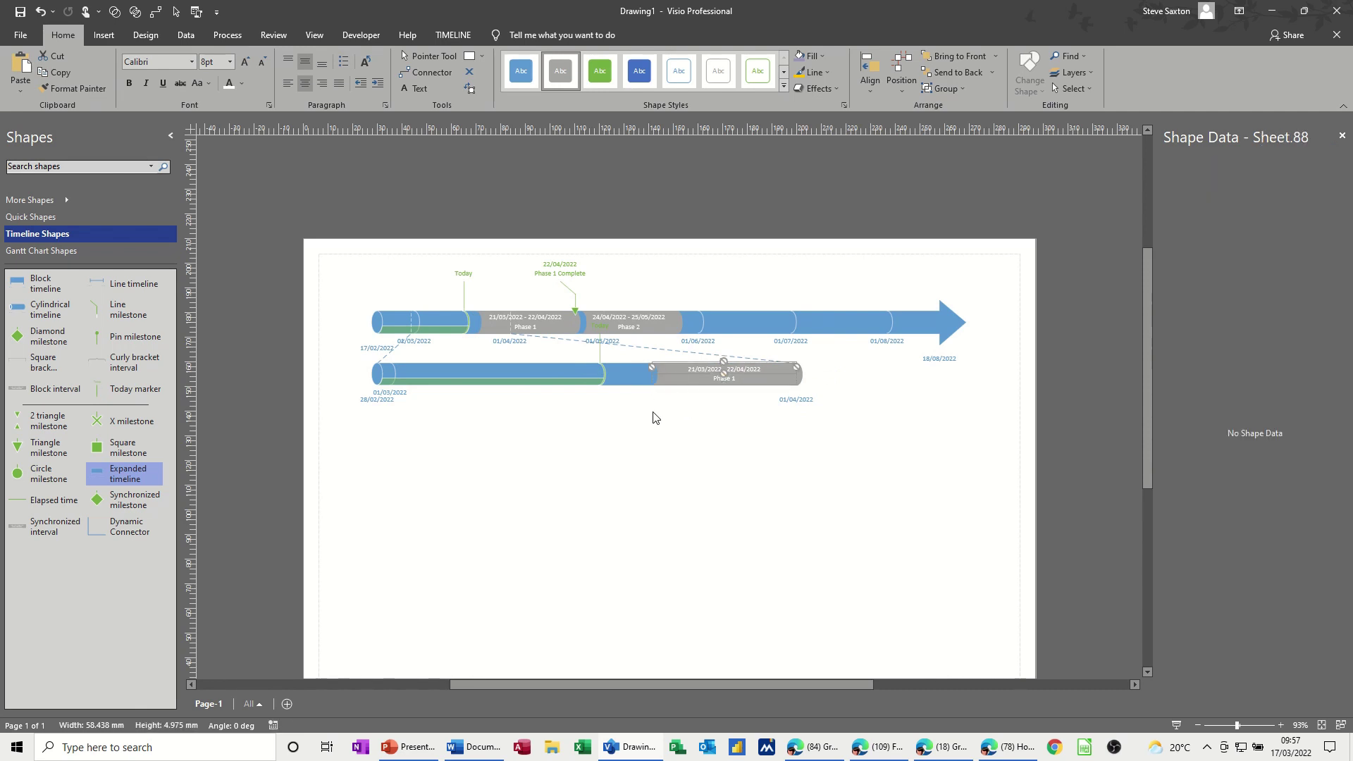
click(615, 393)
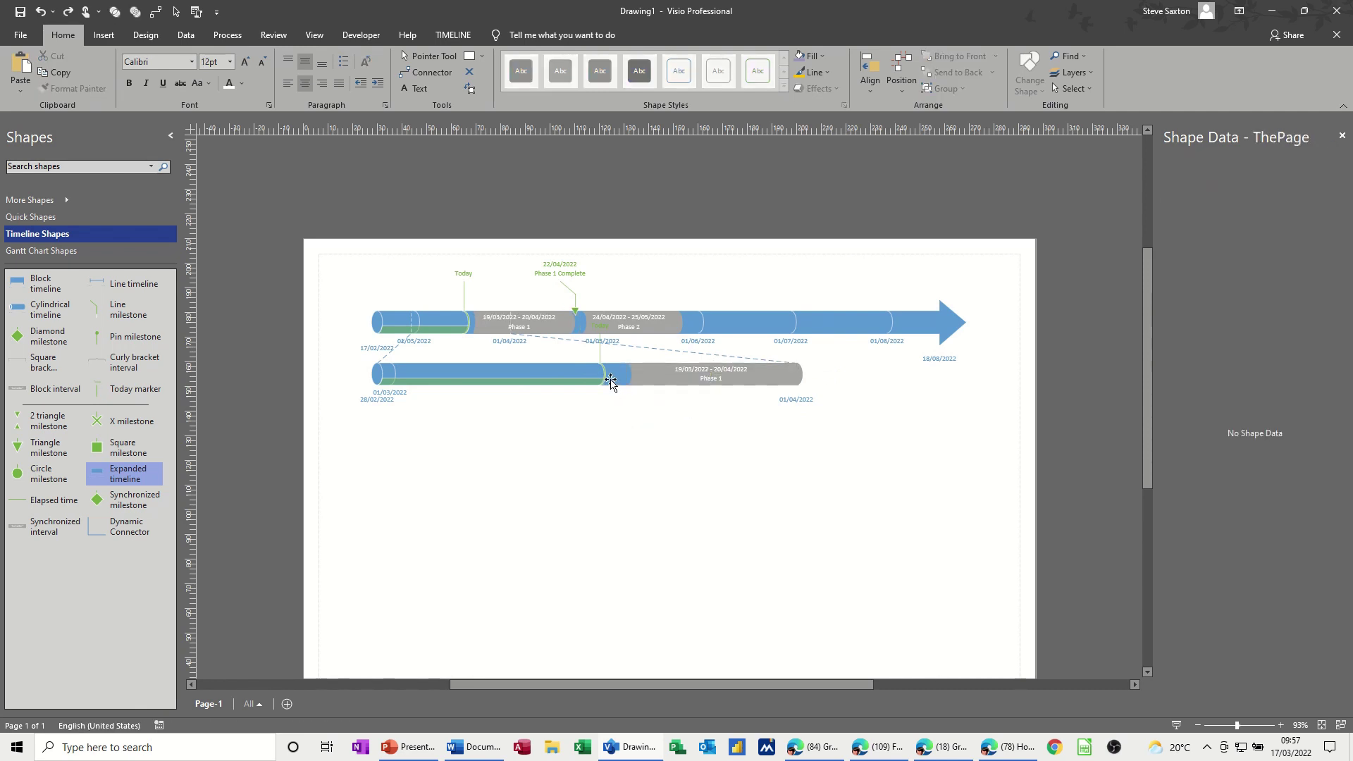
drag(610, 381, 630, 394)
click(570, 422)
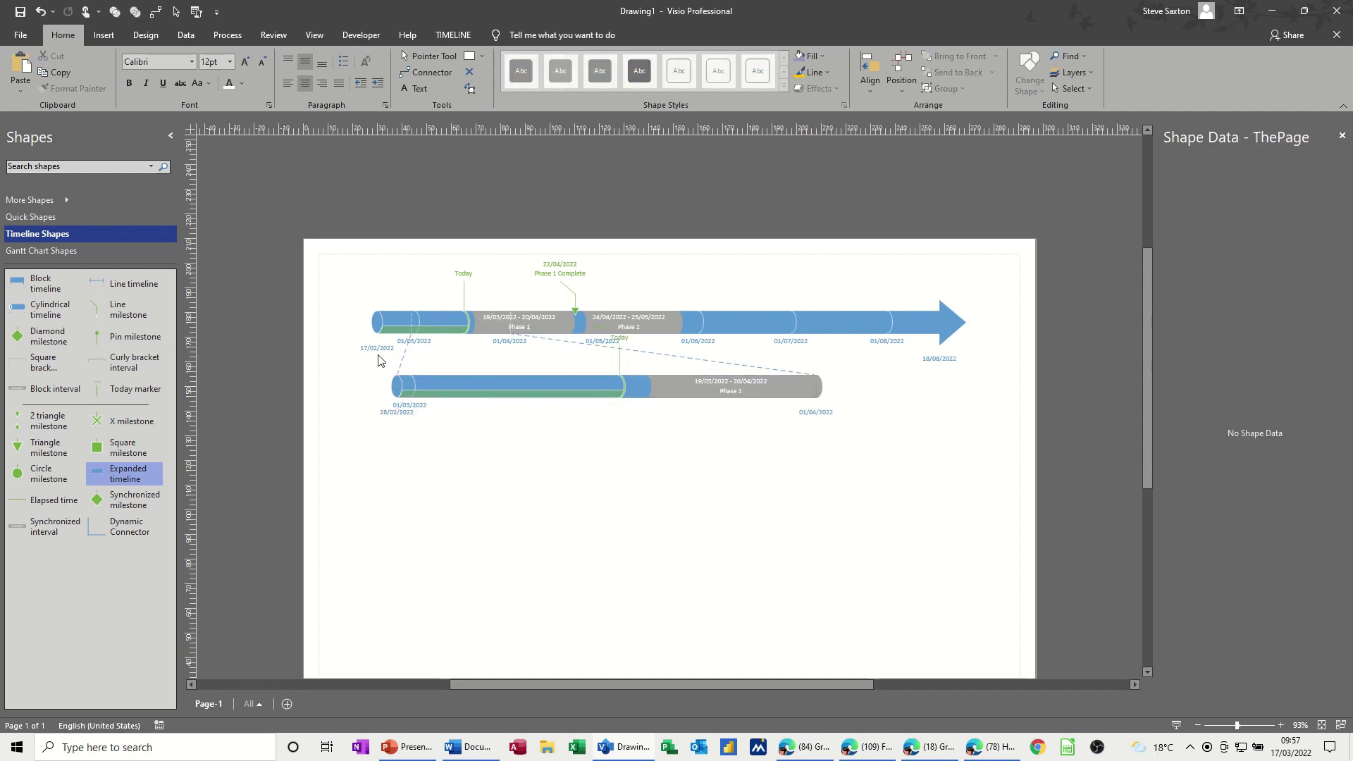
Place a Gantt chart below the timelines with start 18/03/2022 and finish 25/04/2022
click(38, 252)
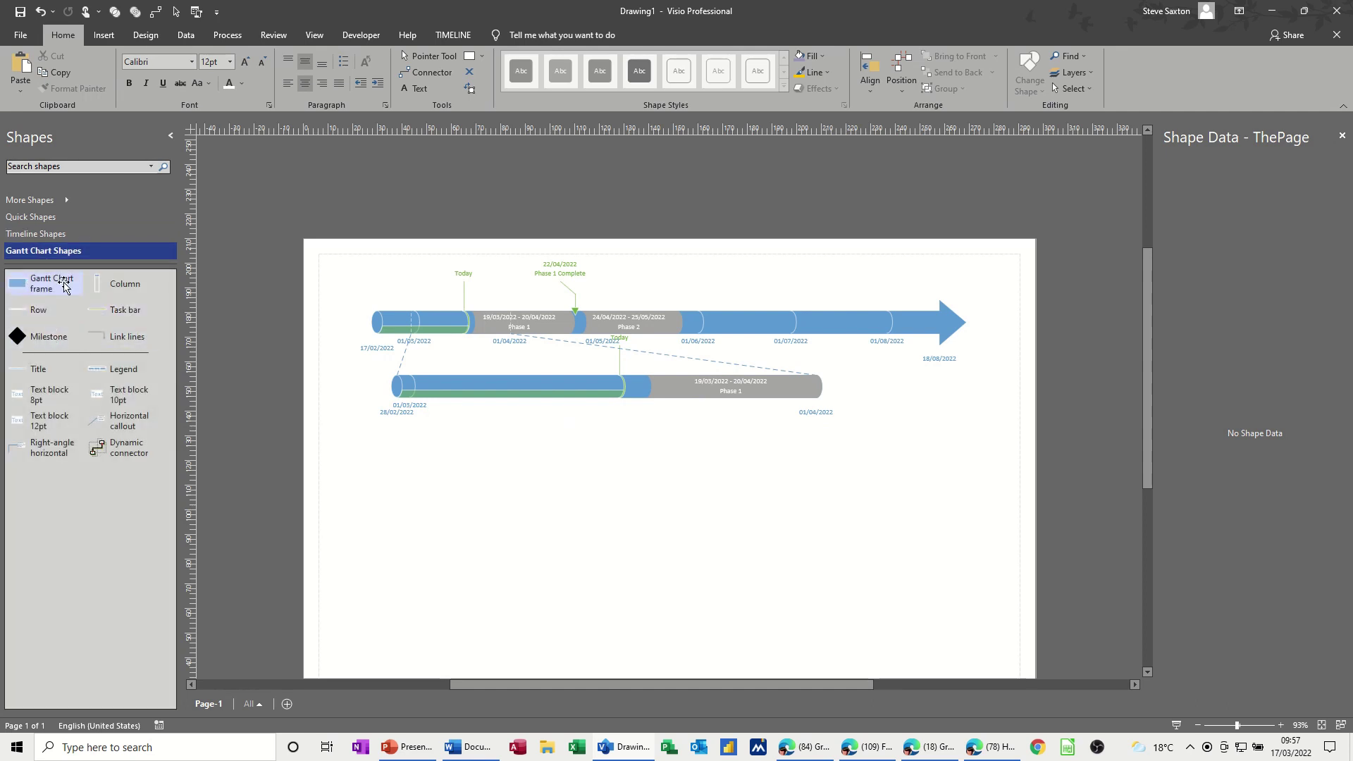
drag(28, 285, 389, 421)
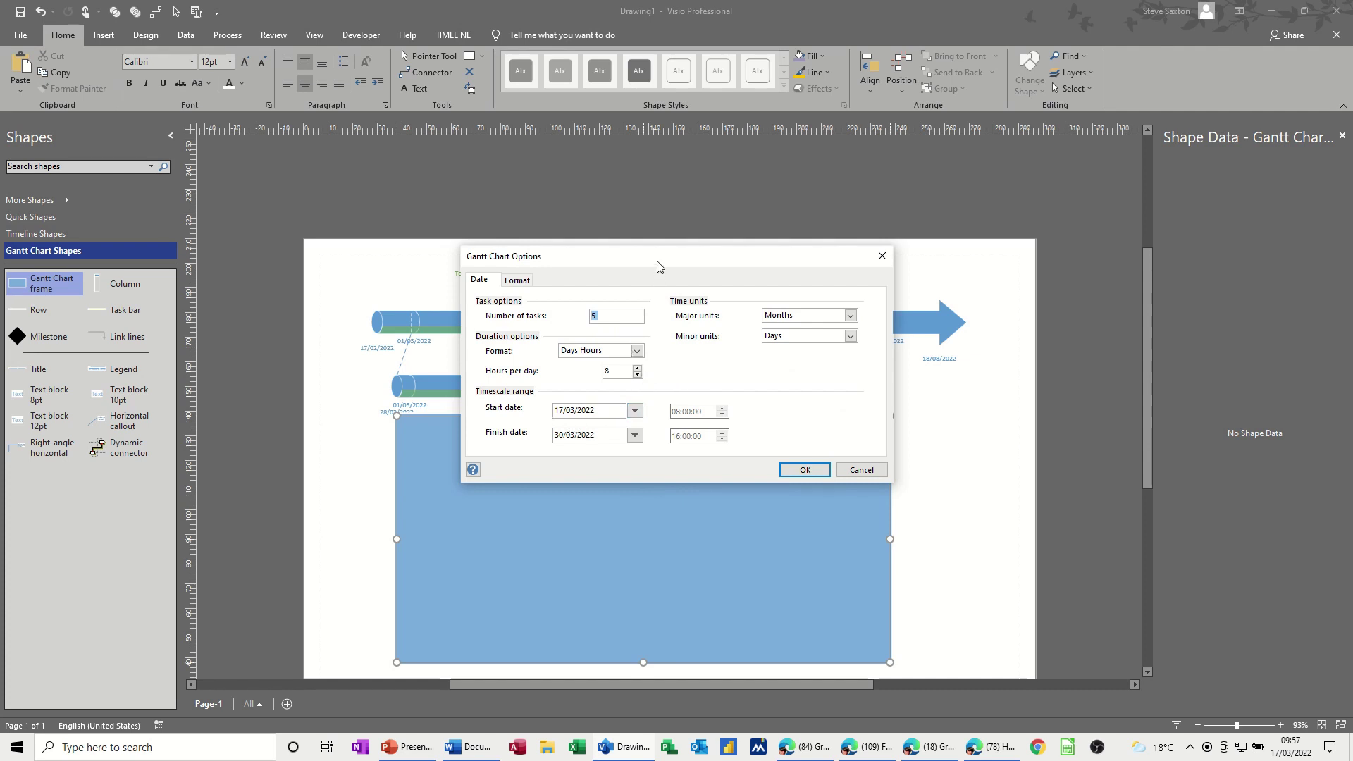
drag(657, 266, 824, 272)
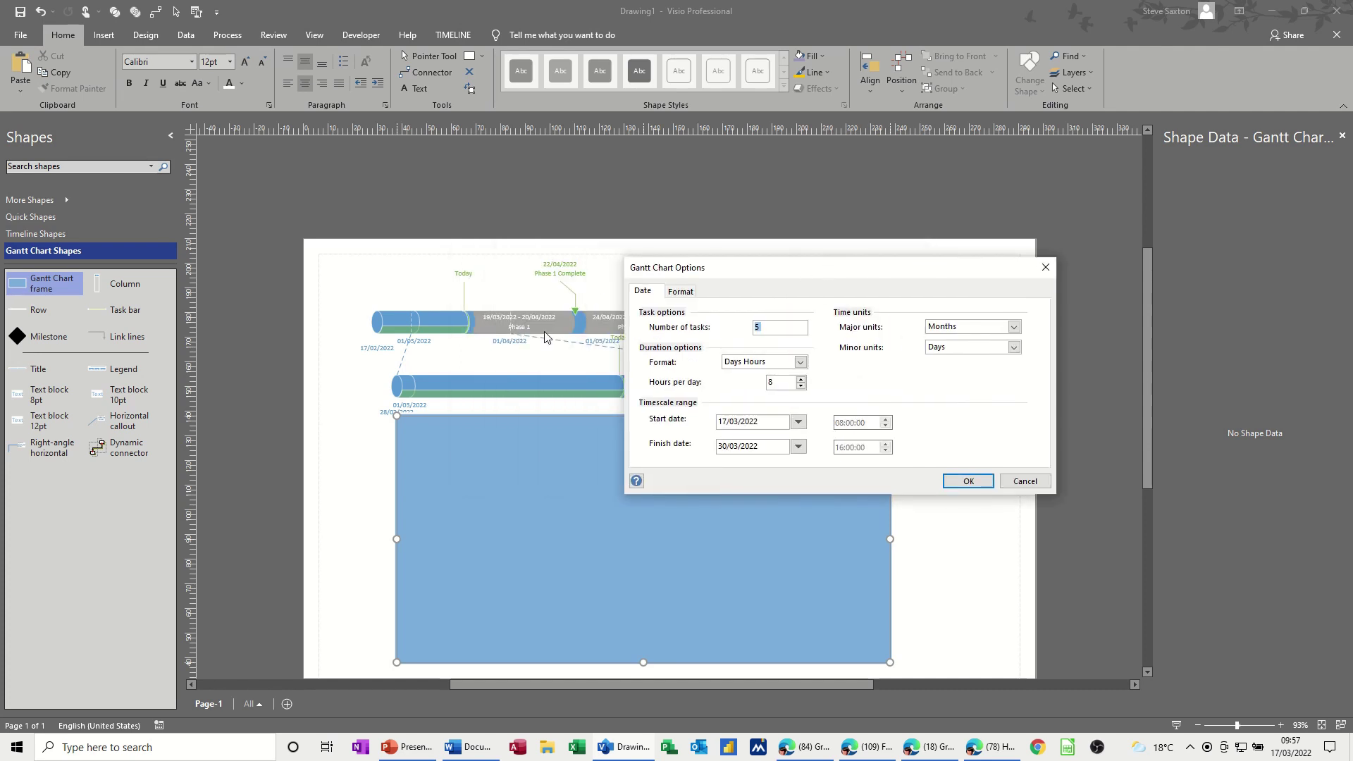
click(798, 422)
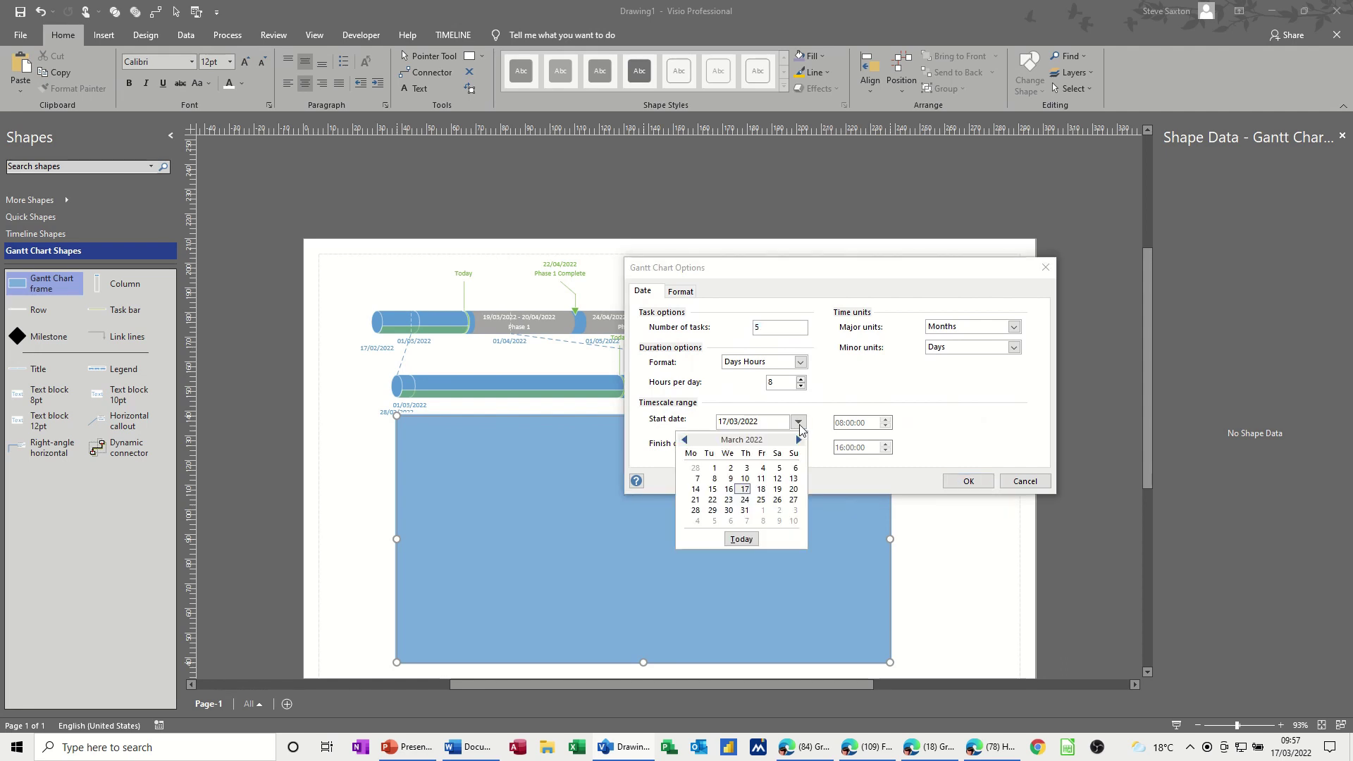
click(762, 489)
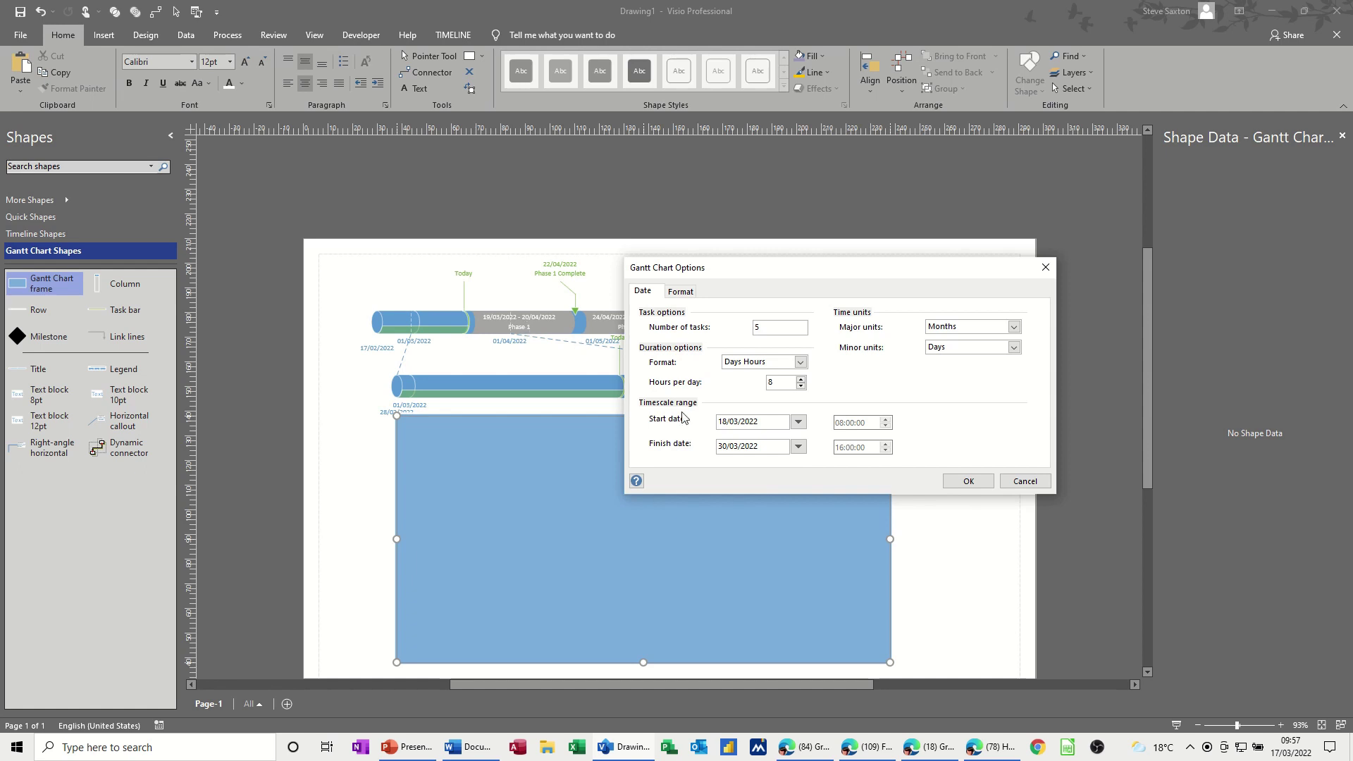
click(798, 448)
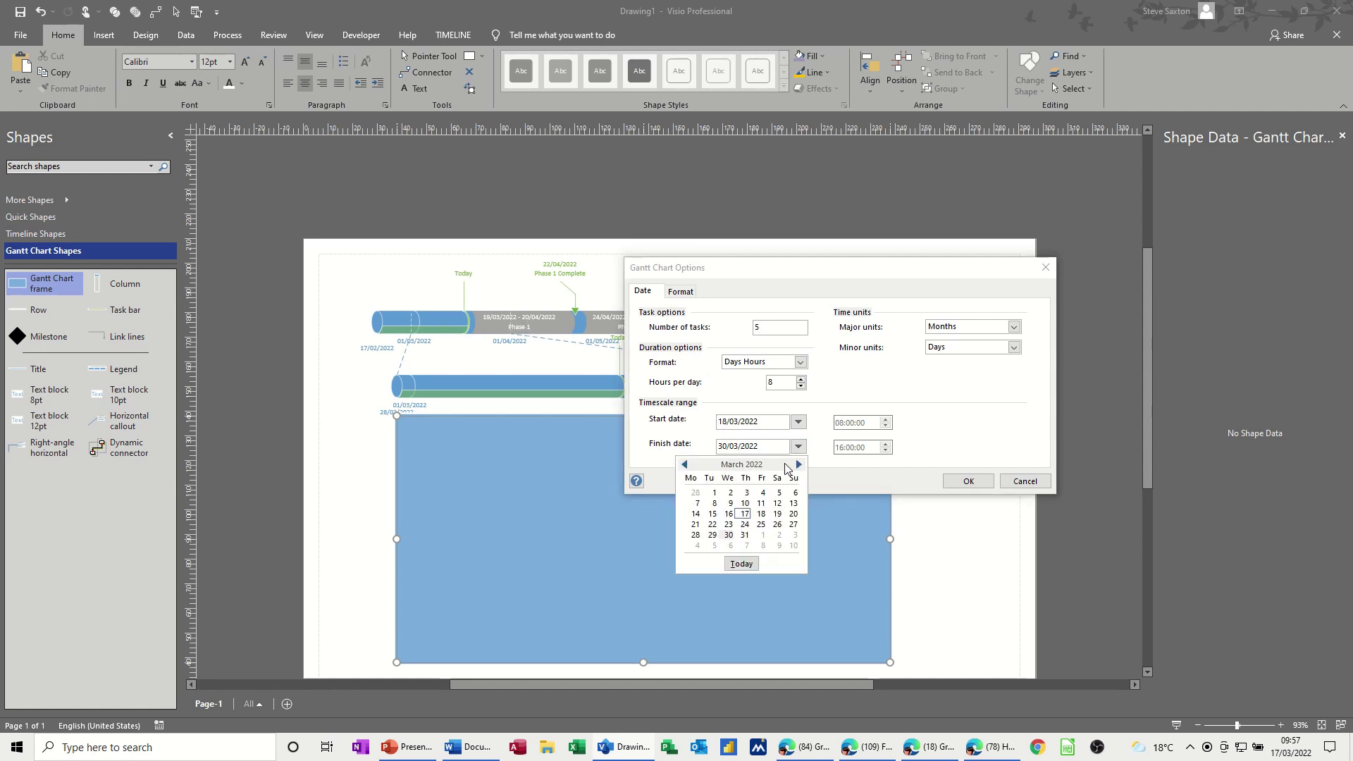
click(798, 465)
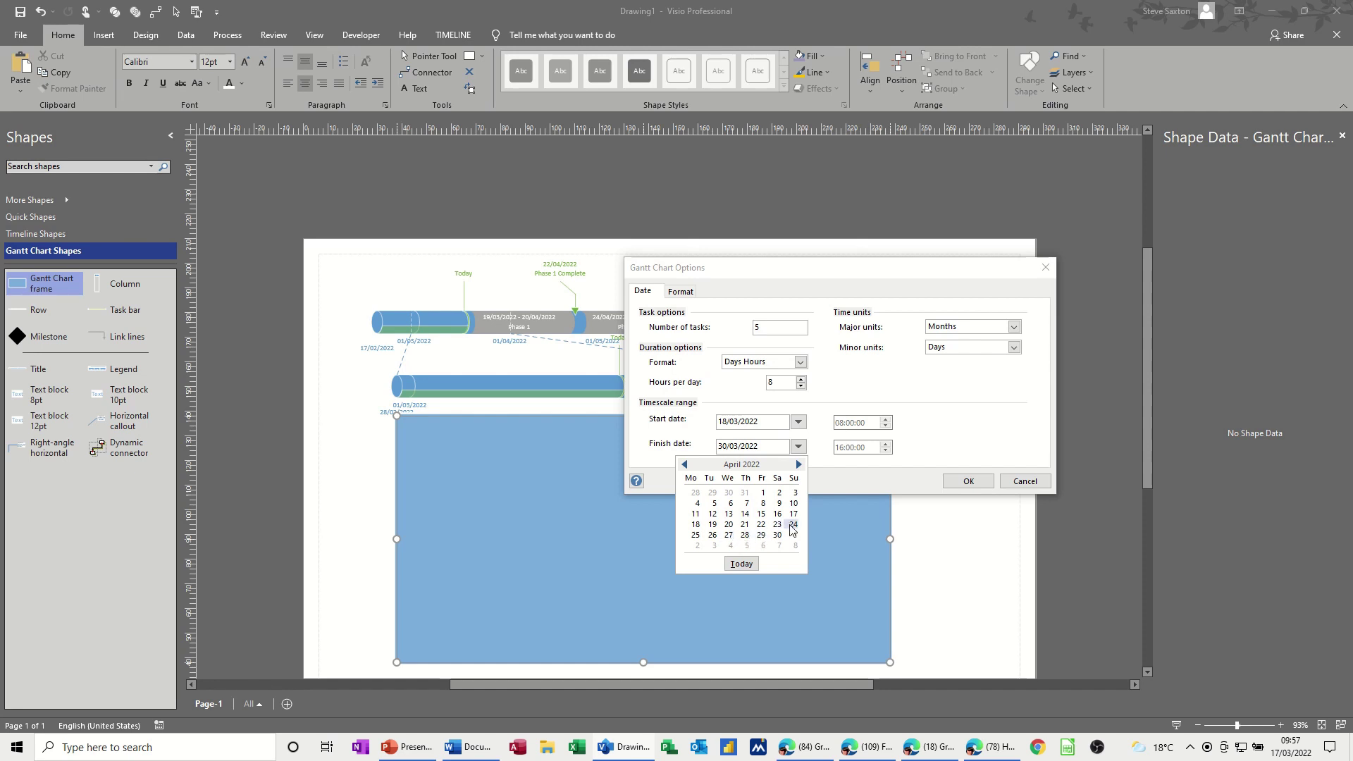
click(695, 535)
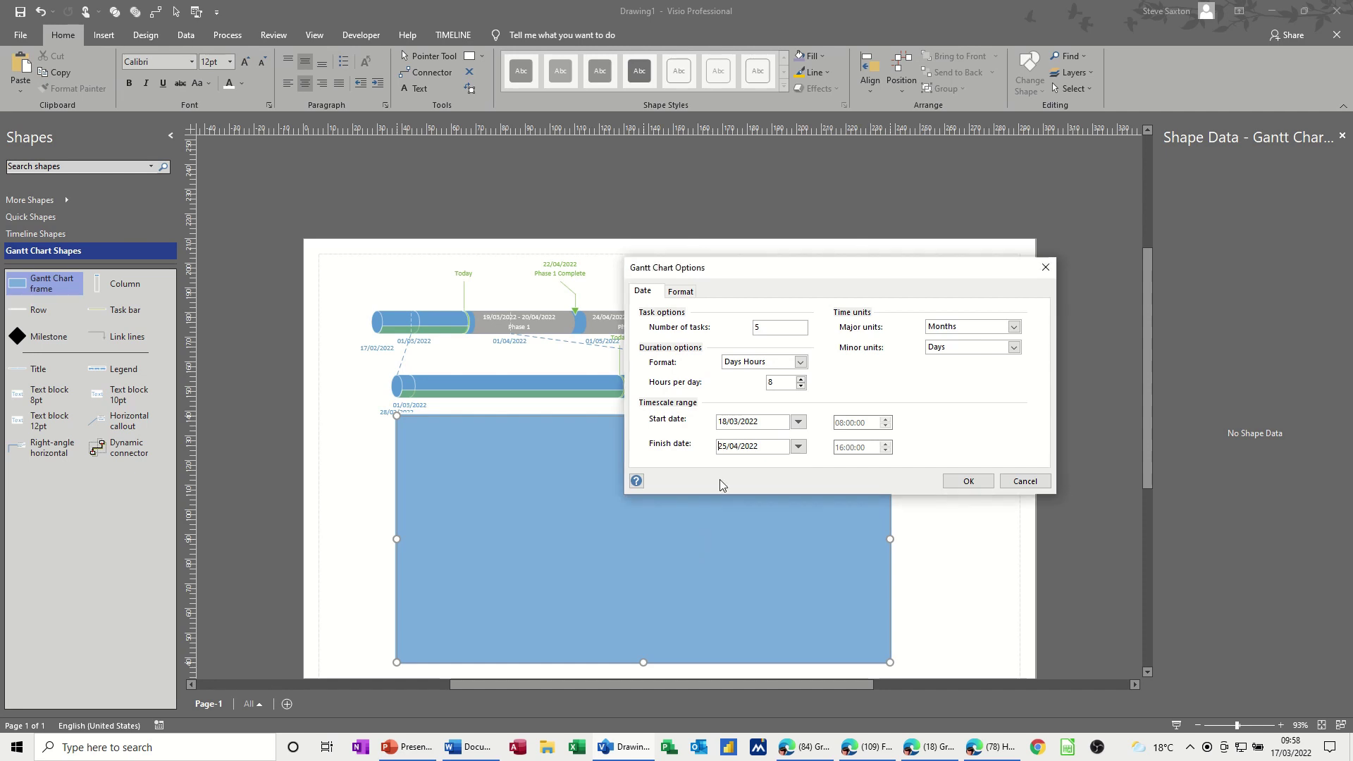
click(965, 482)
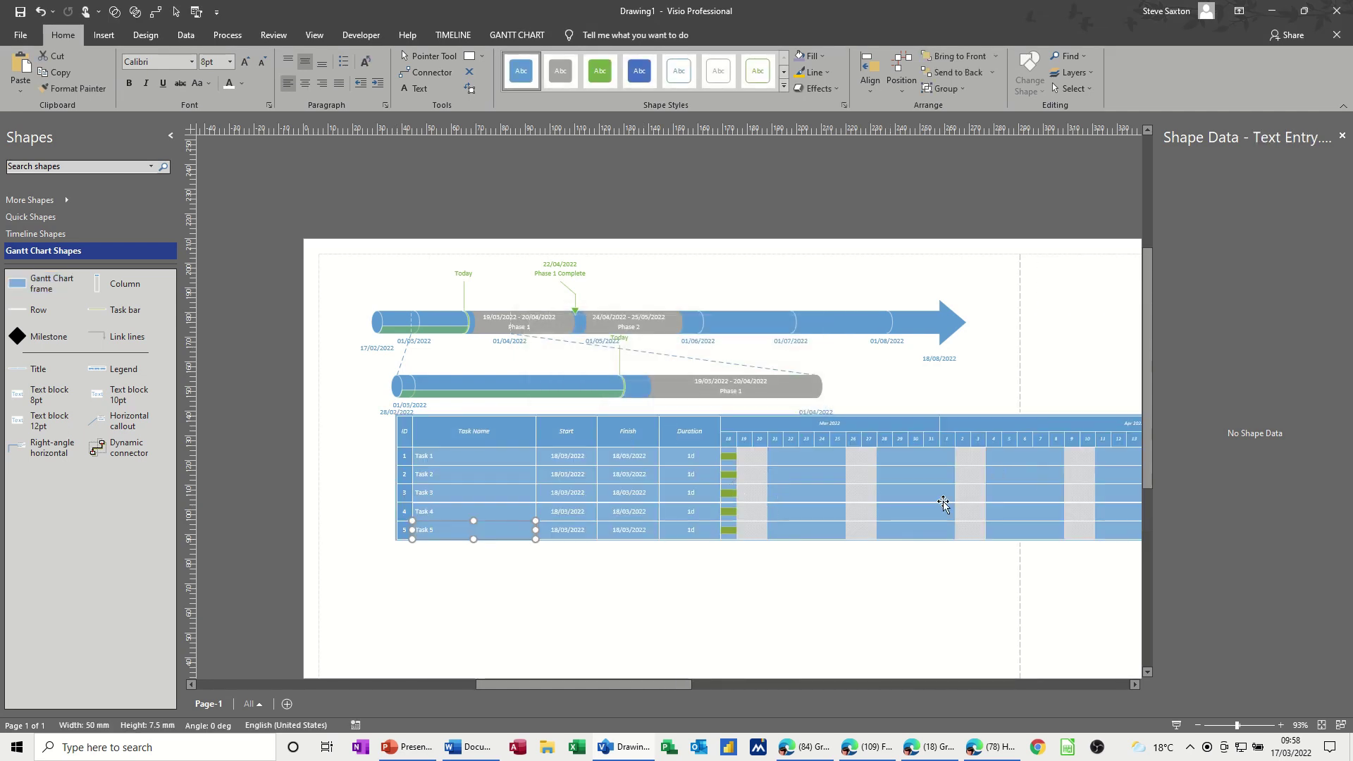
Rename the Task Name column heading to 'Phase 1'
click(530, 576)
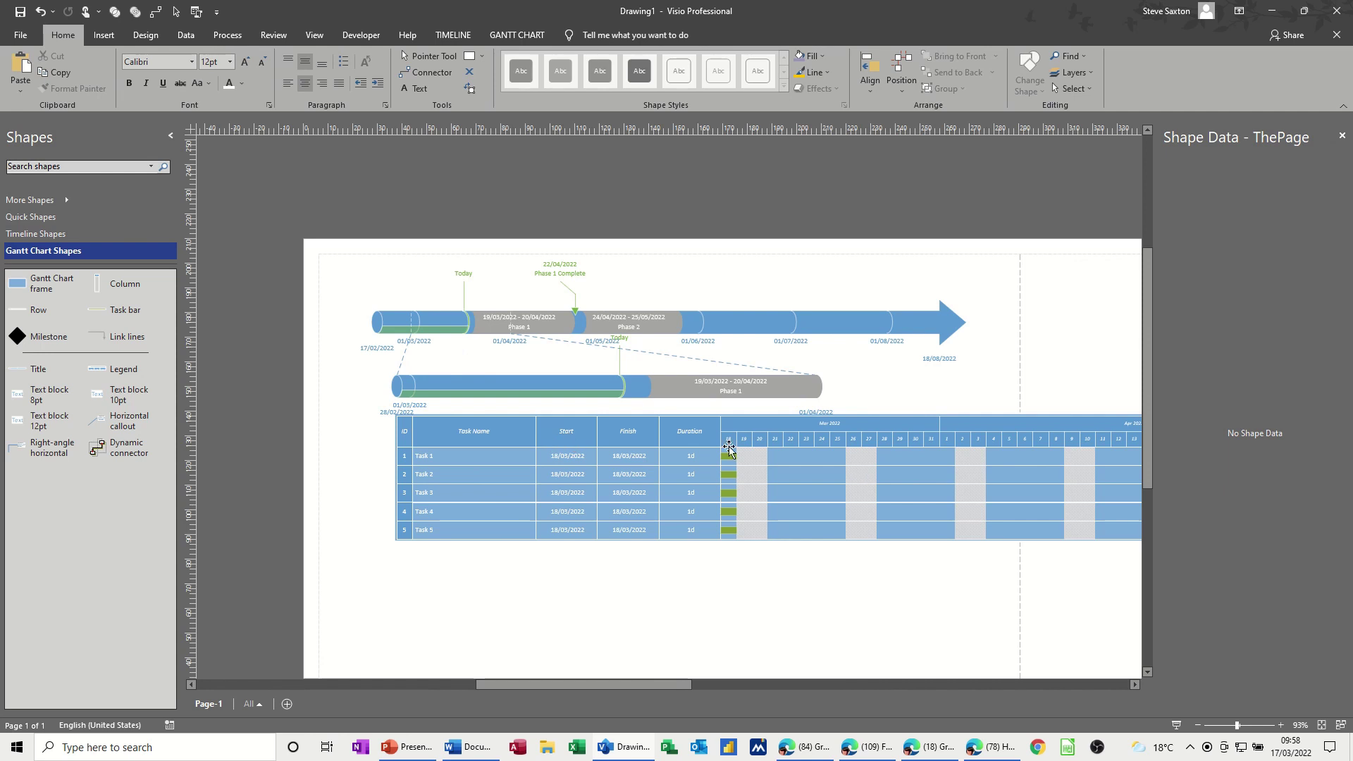
click(471, 431)
double_click(471, 431)
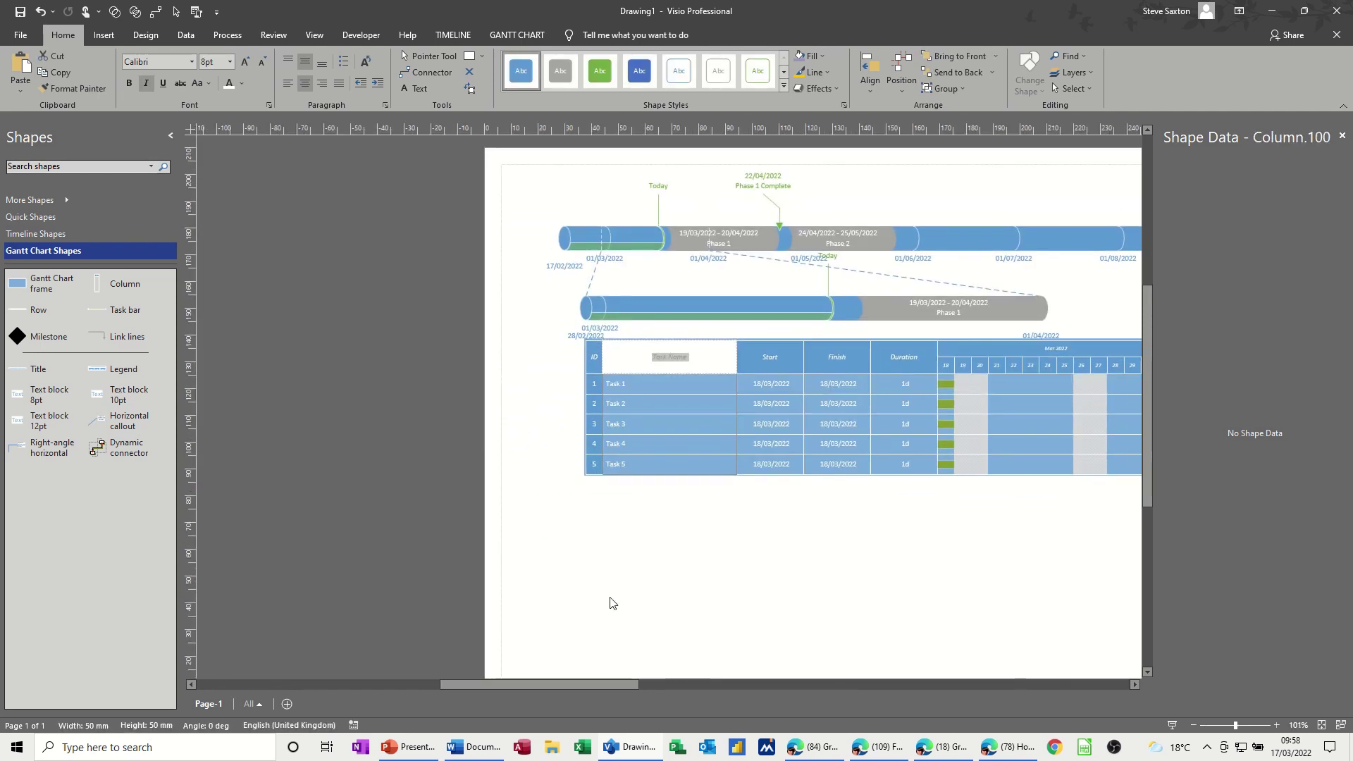
text(Pha)
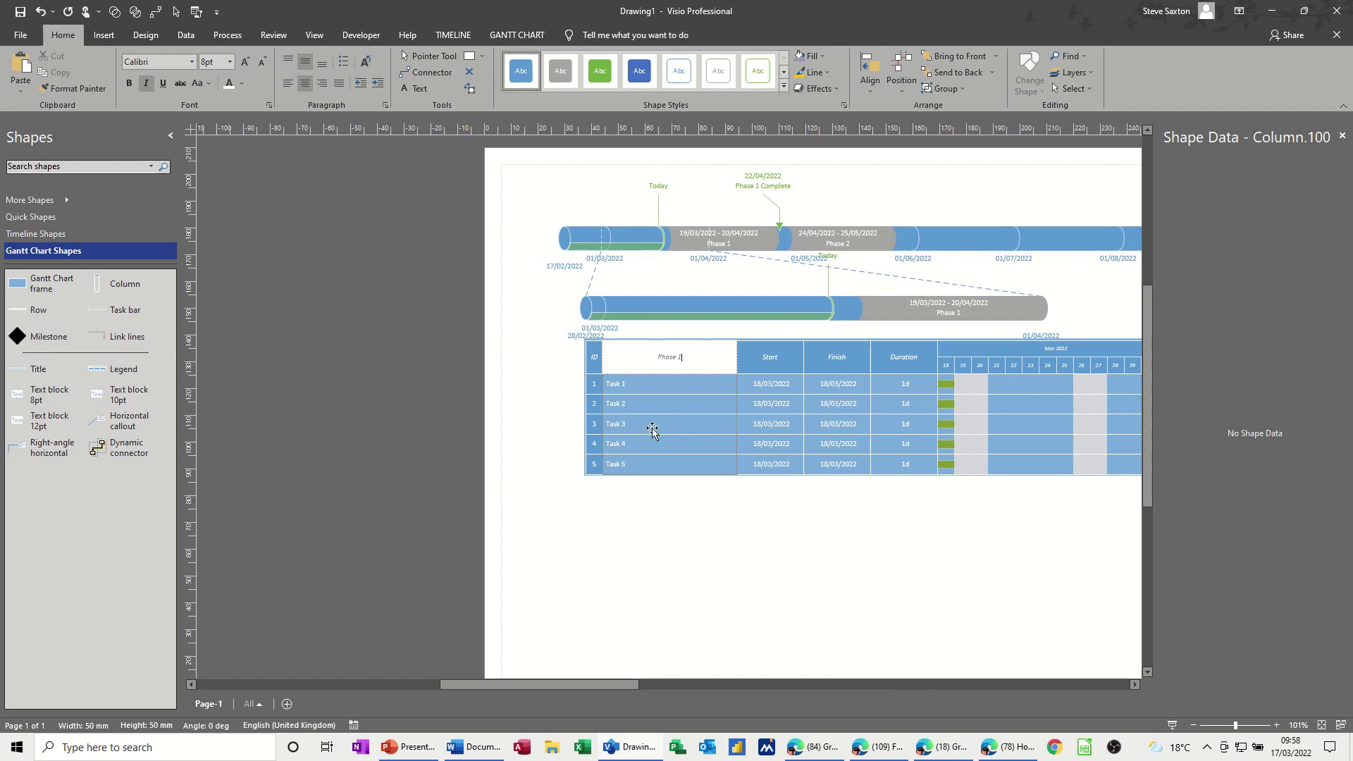
text(se 1)
Name the tasks Develop Strategy, Coord Team, Test Product, Market Product and Sell Product
click(623, 387)
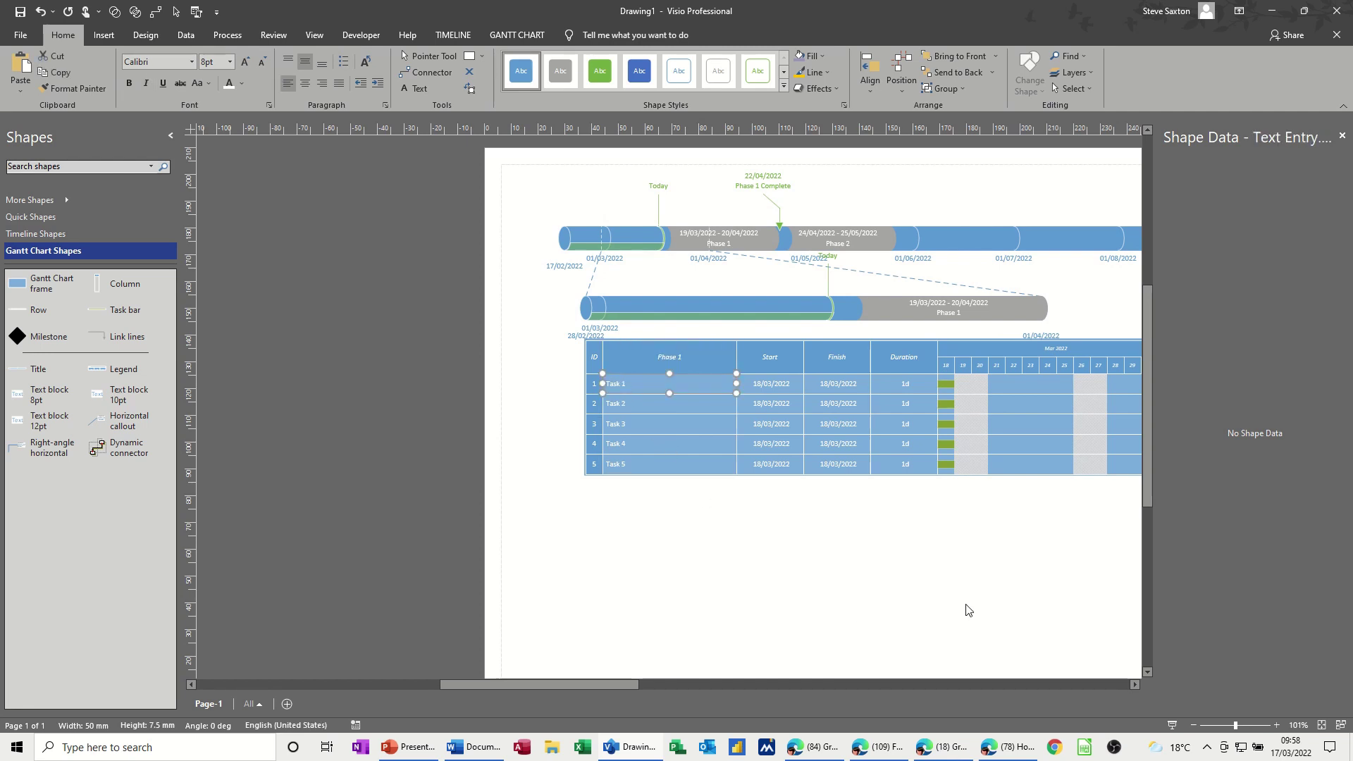
text(Develop Strategy)
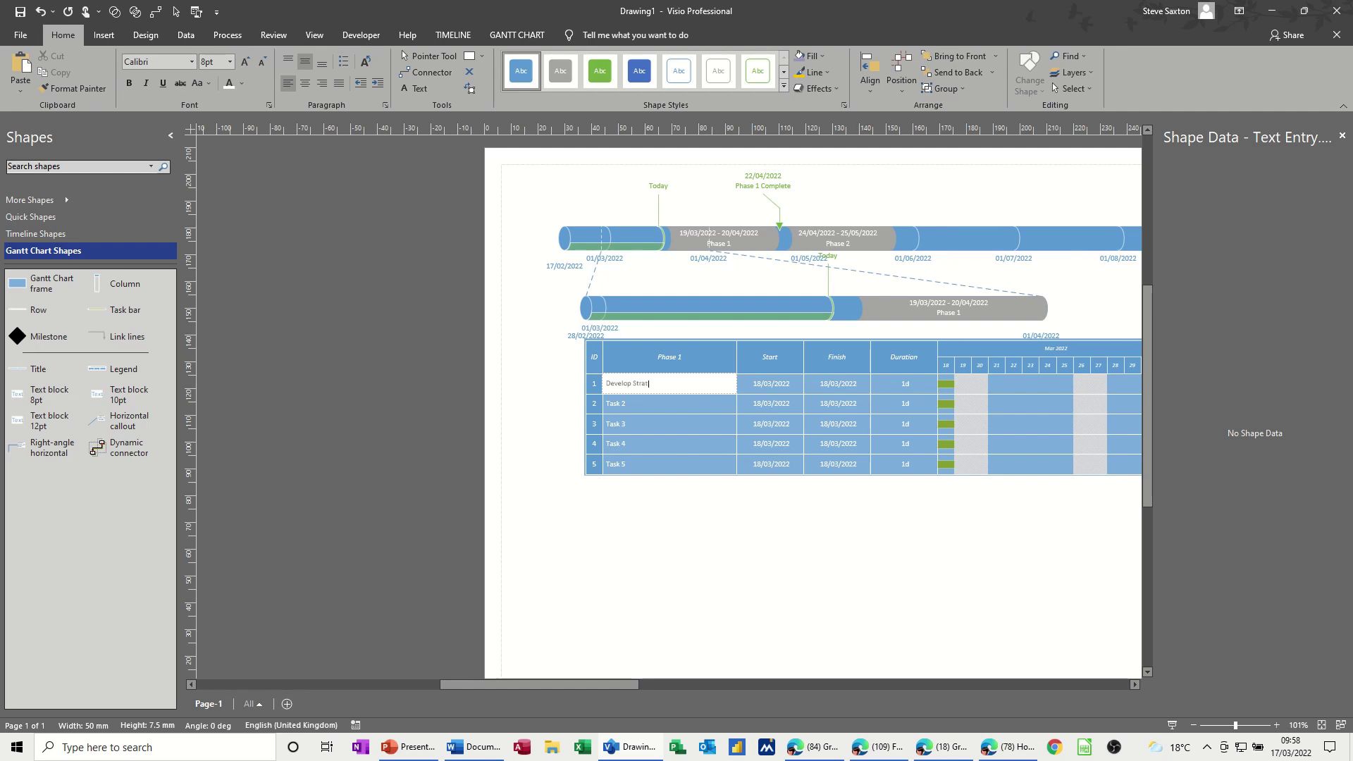
click(634, 405)
text(Coord Team)
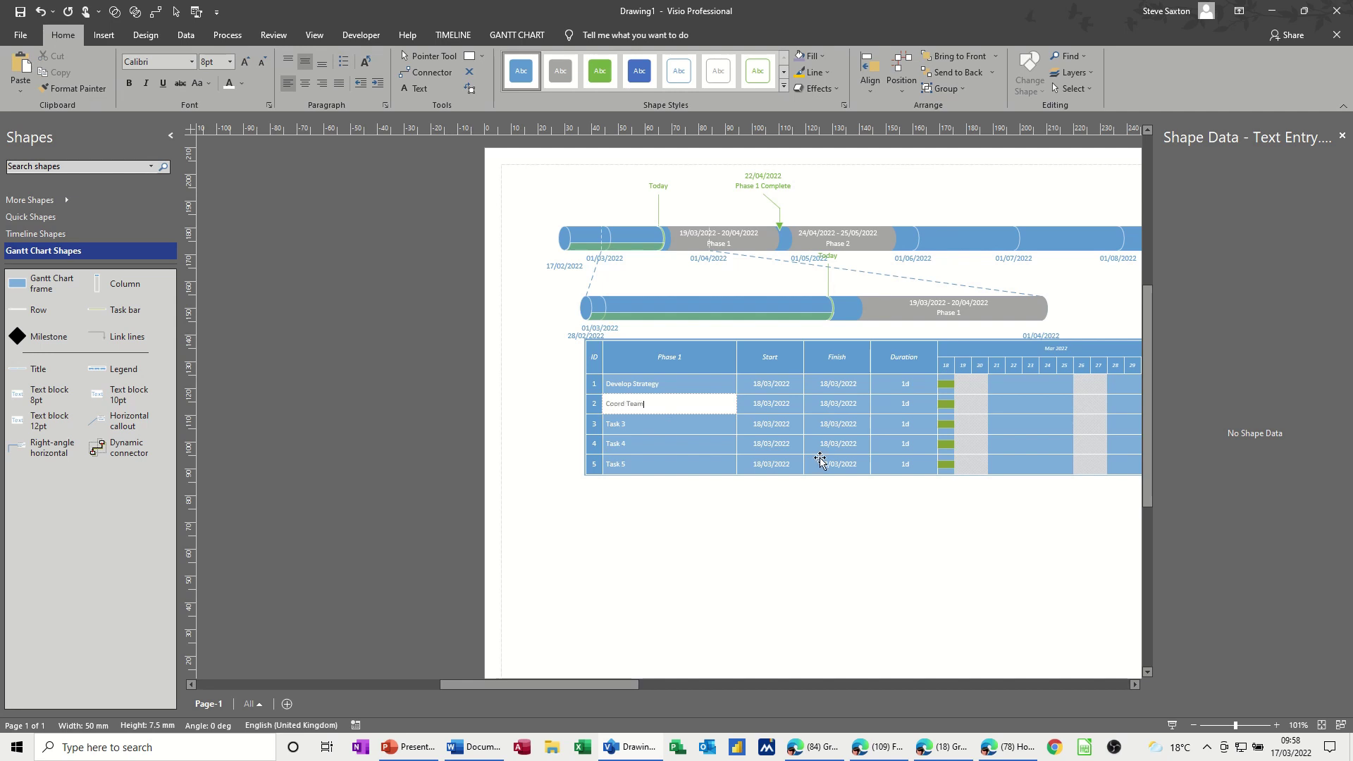
click(643, 425)
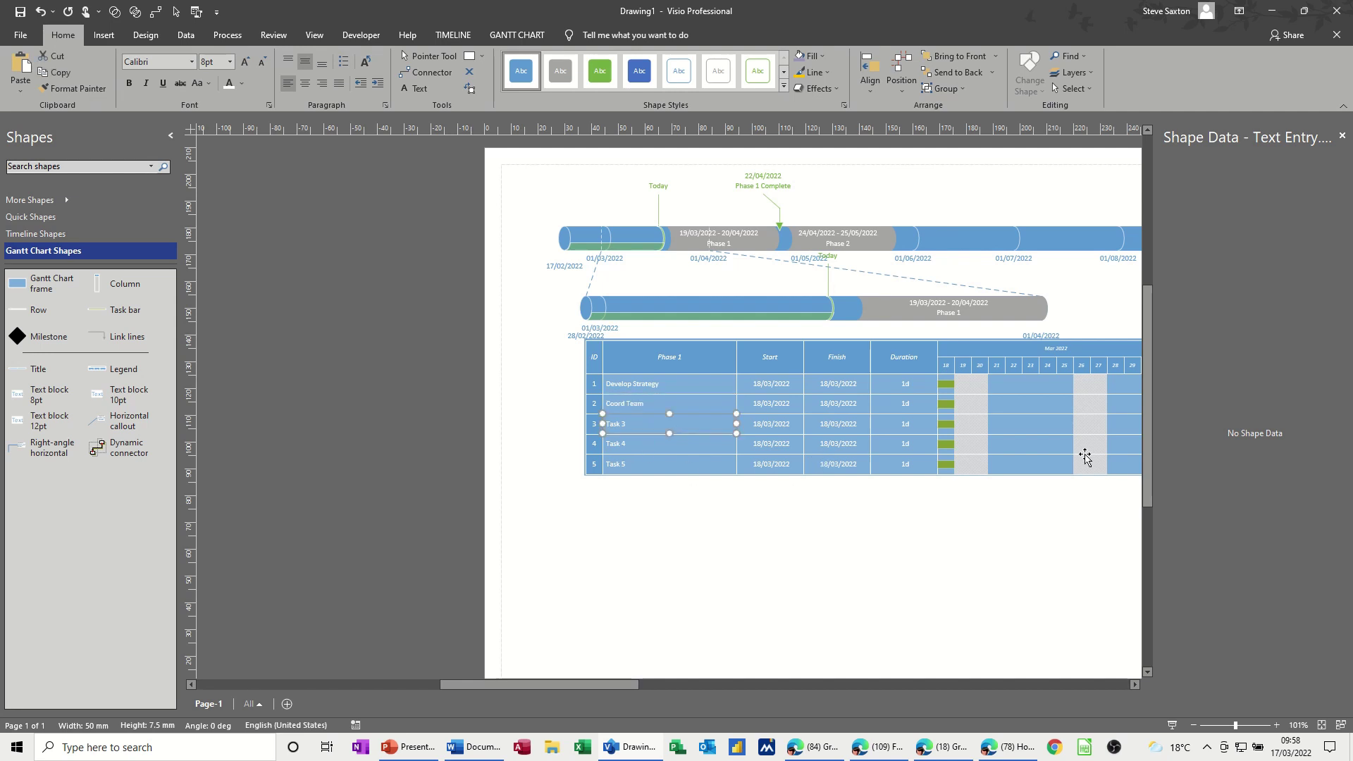
text(Test)
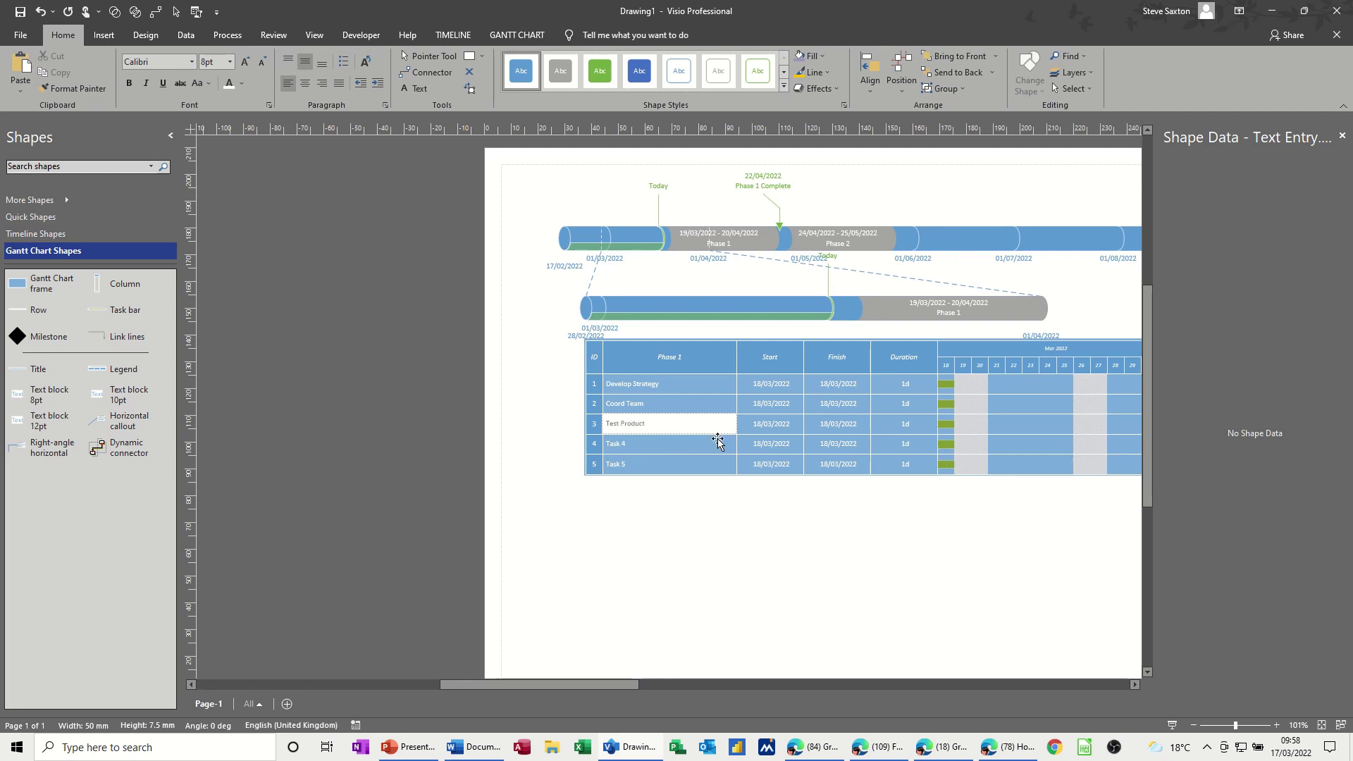
click(613, 444)
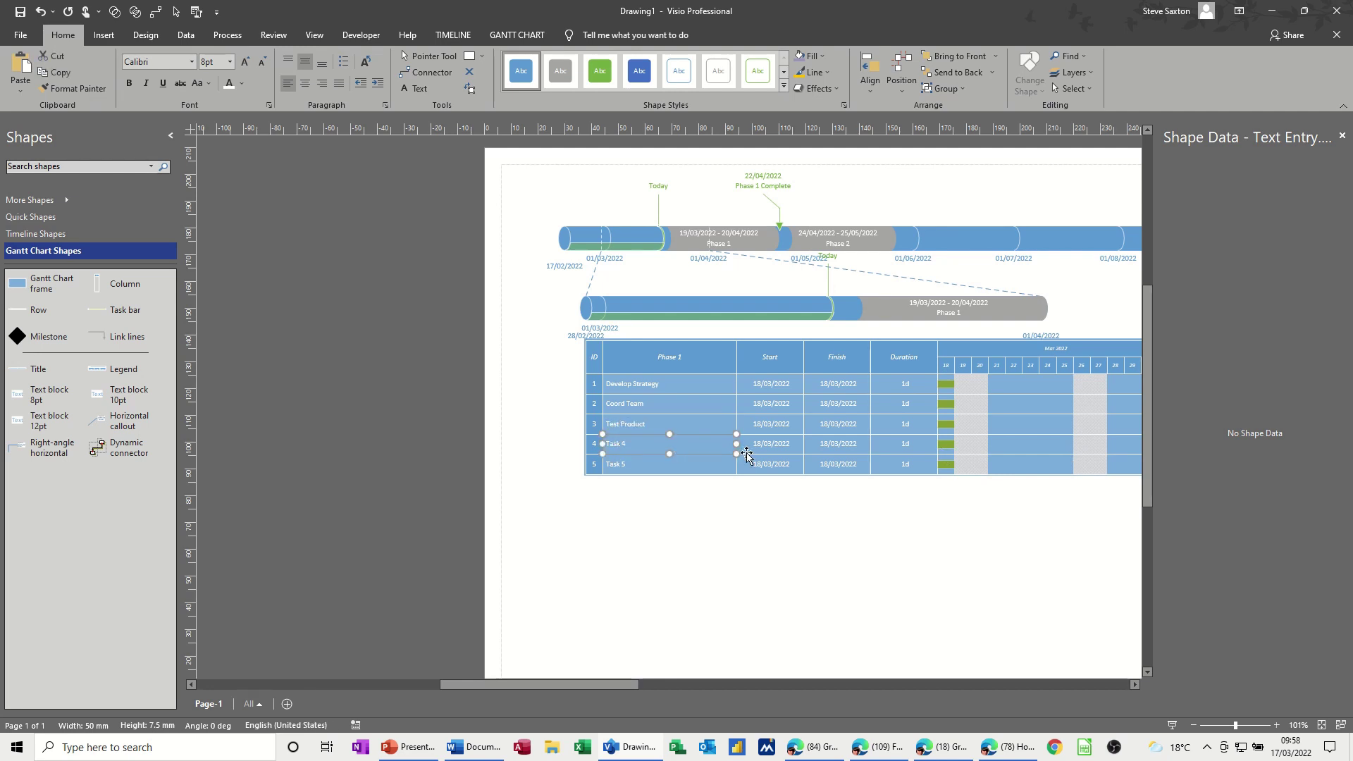
text(Market)
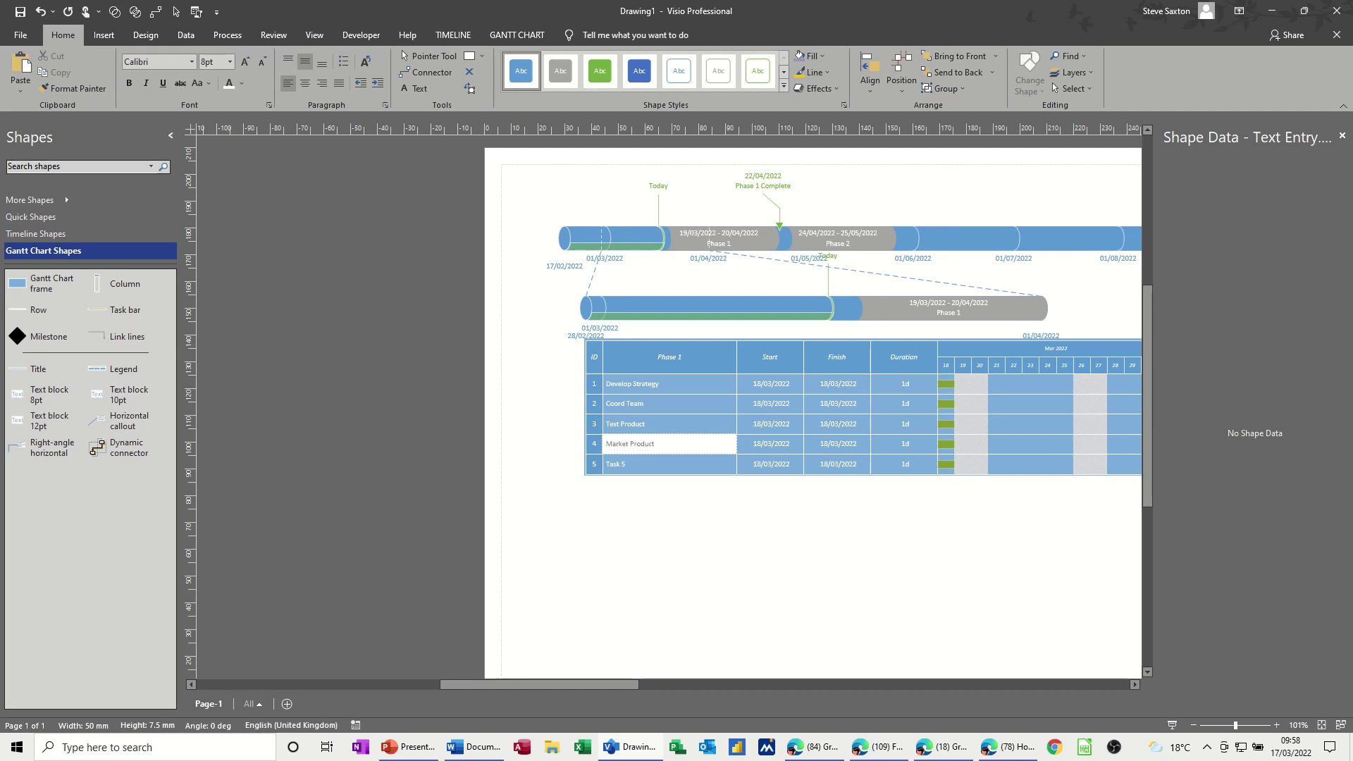
click(654, 465)
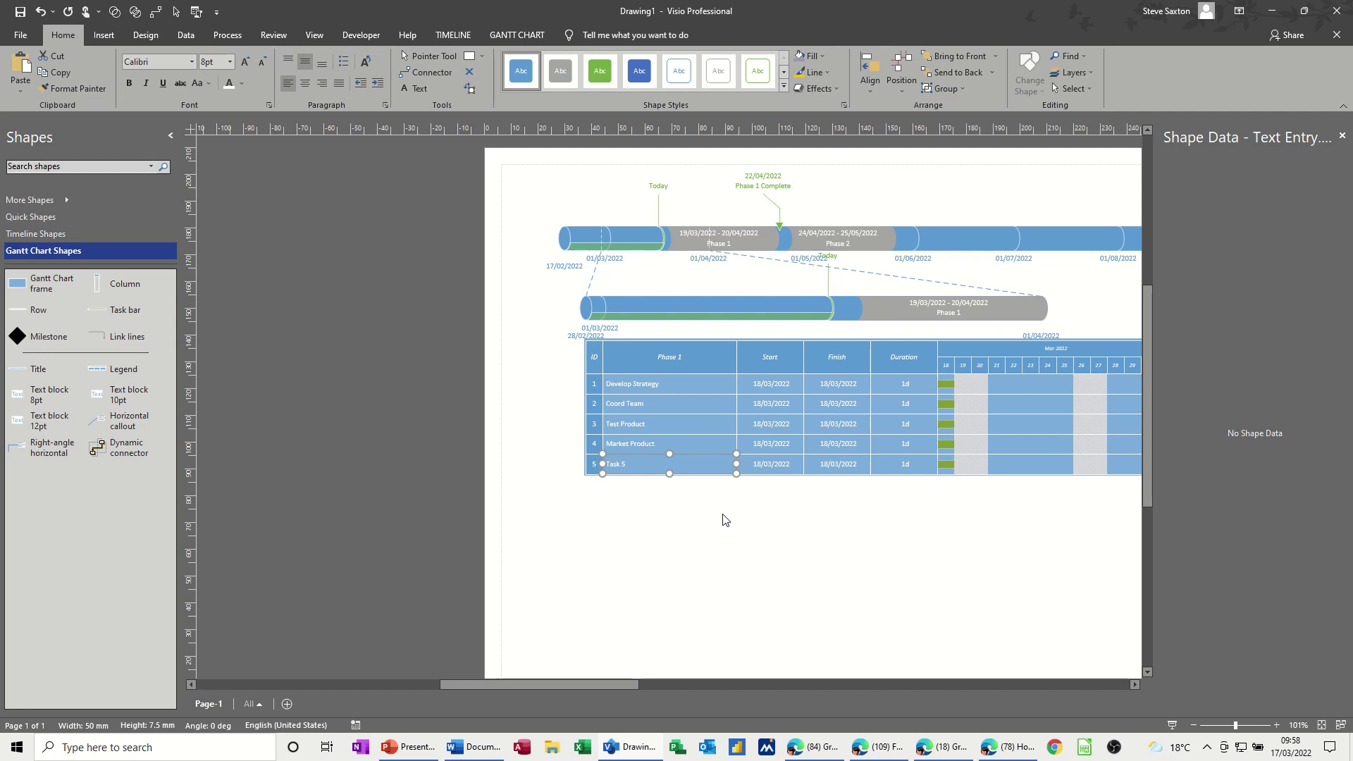
text(Sell Pr)
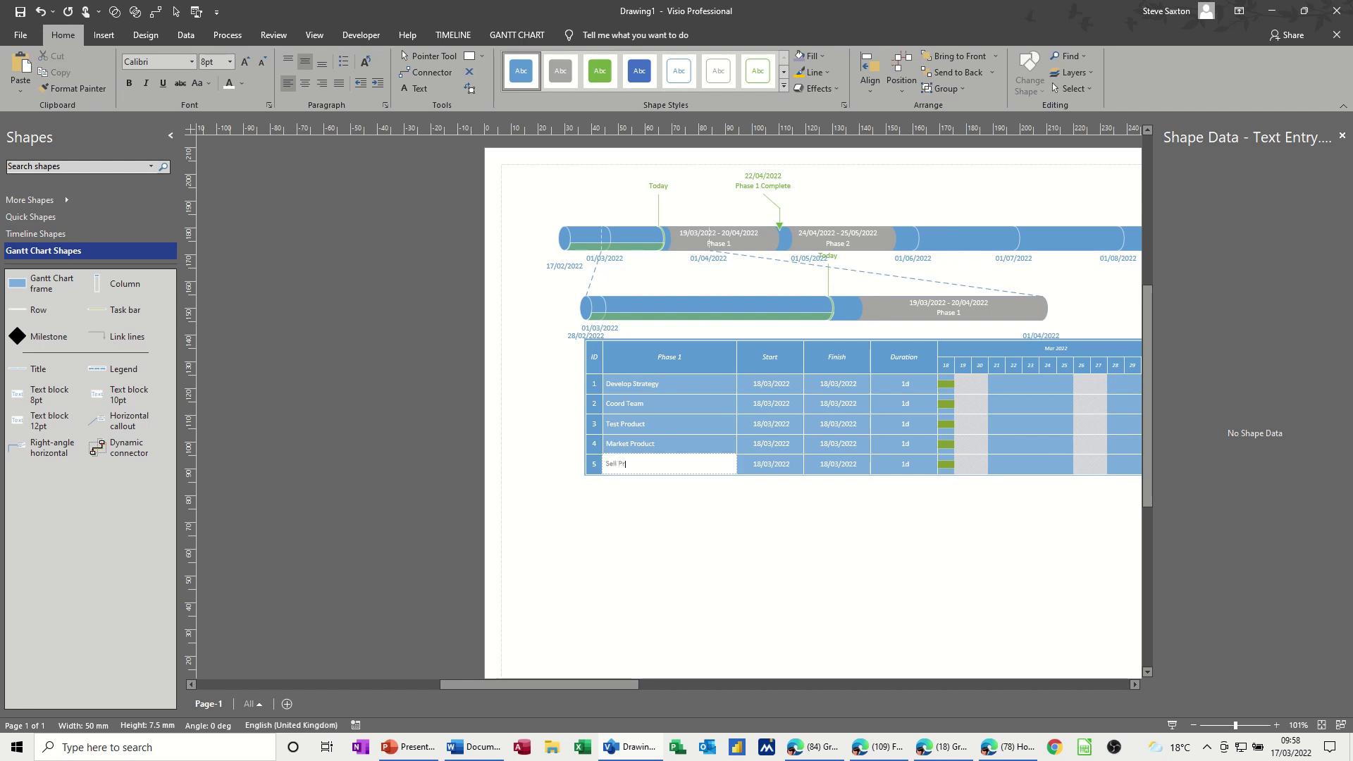
text(oduct)
click(816, 493)
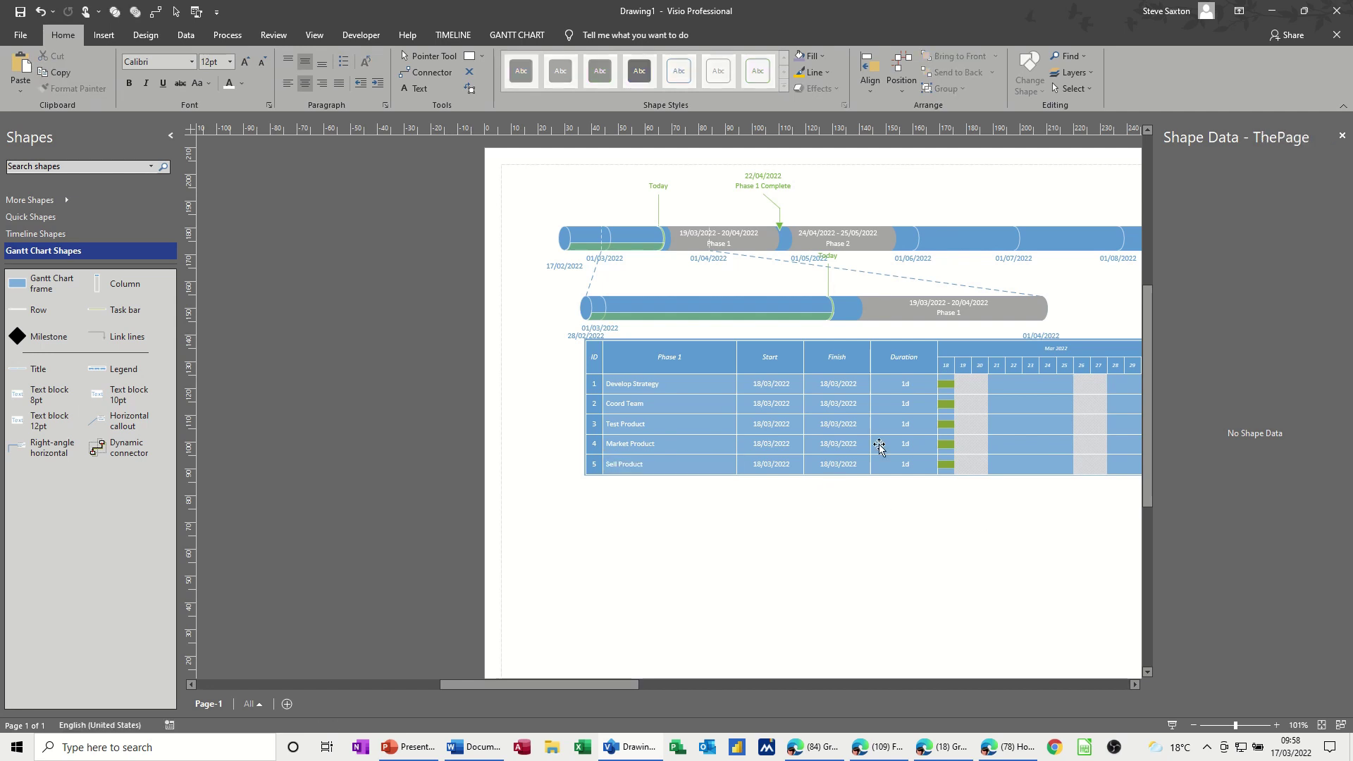
Set durations to 3 for Coord Team, 4 for Test Product and 2 for Market Product
click(889, 385)
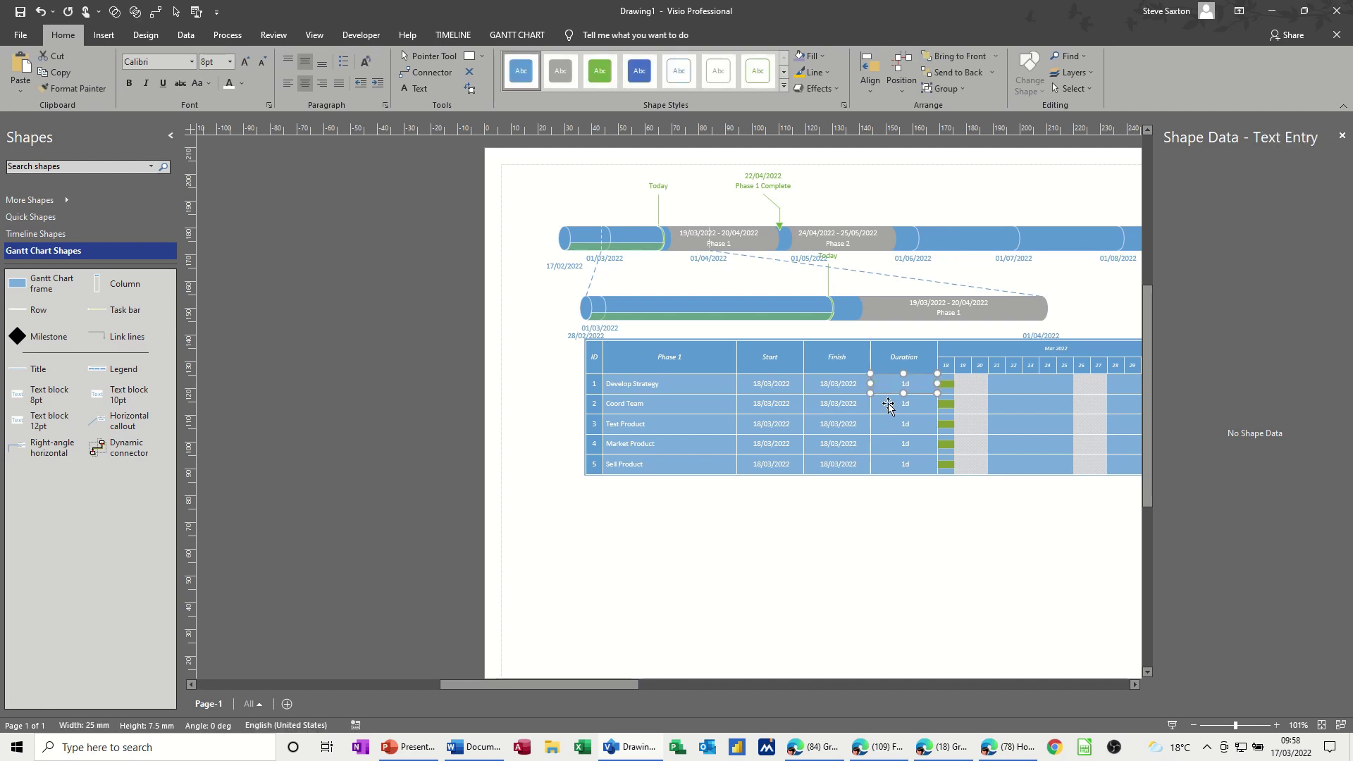
click(888, 404)
text(3)
click(889, 424)
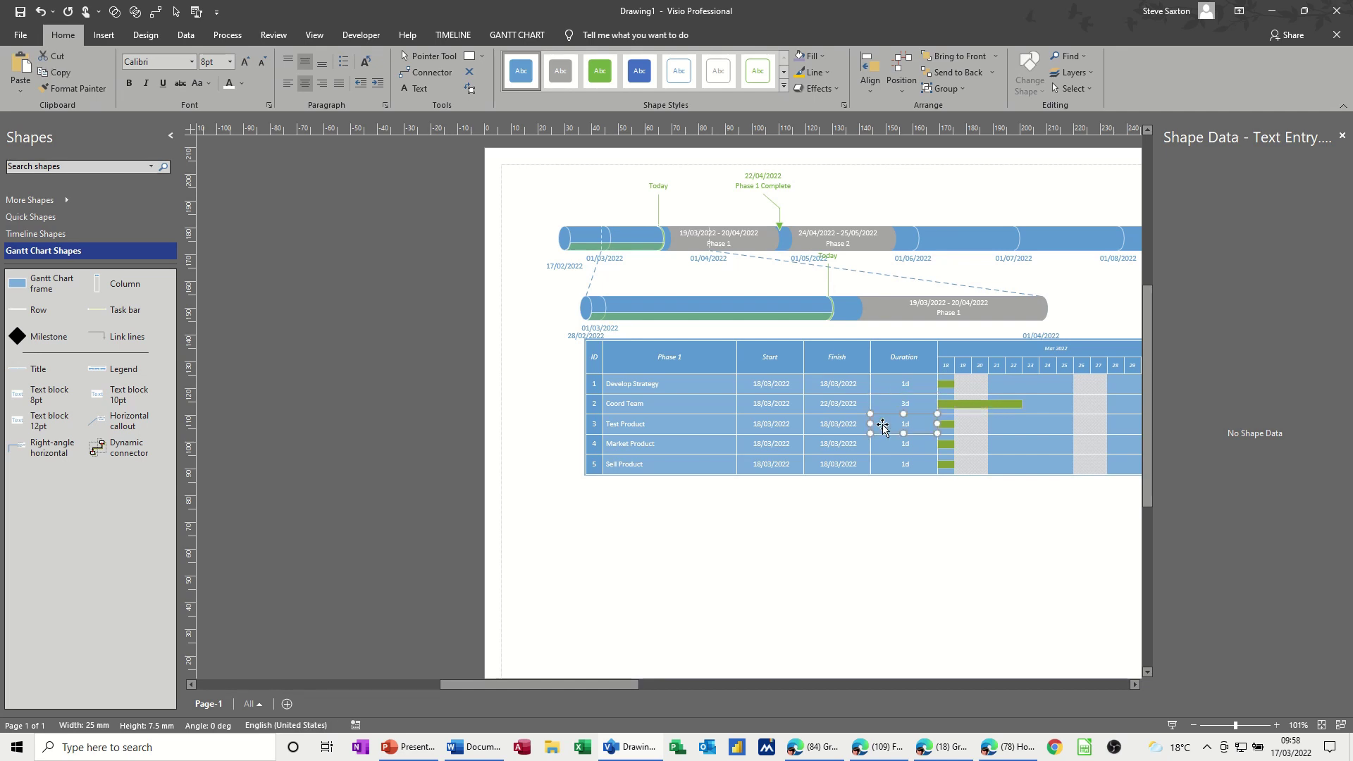
text(4)
click(888, 445)
text(2)
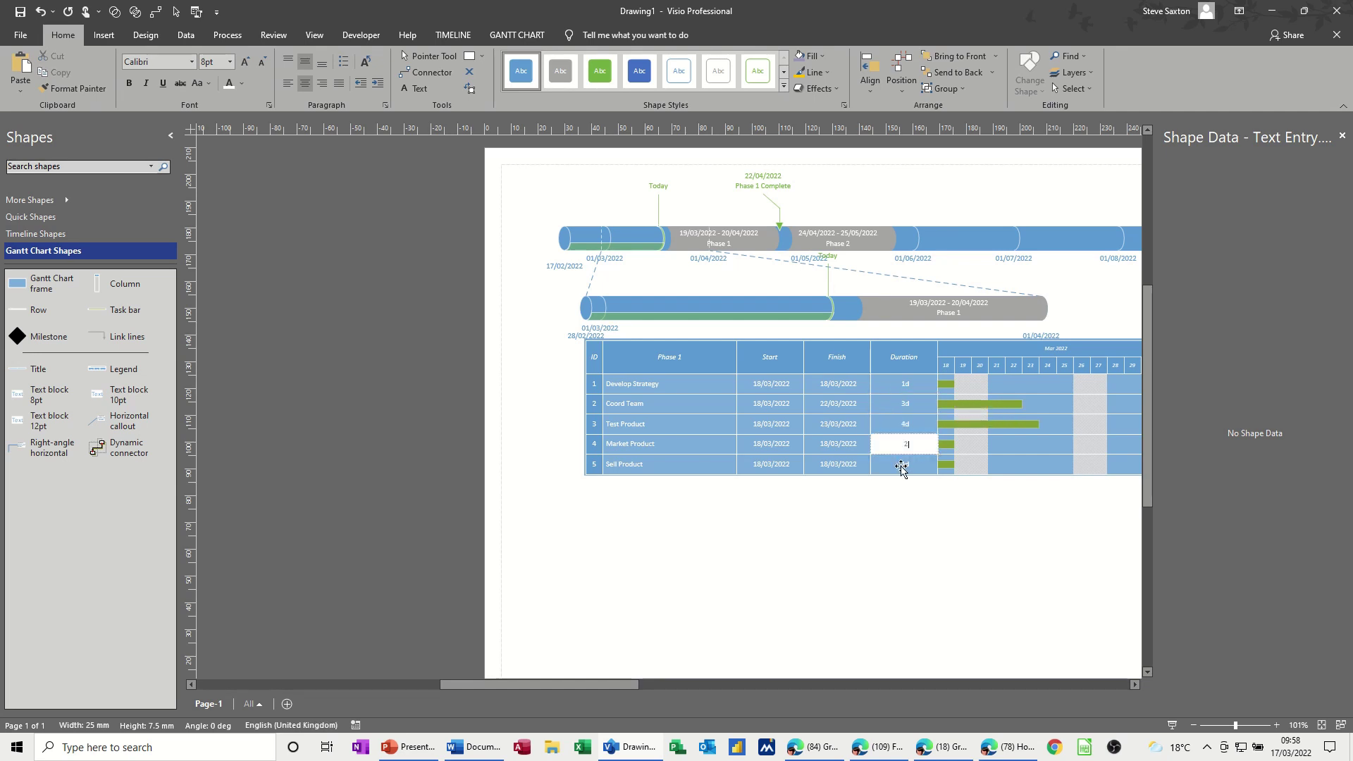
click(901, 468)
click(748, 508)
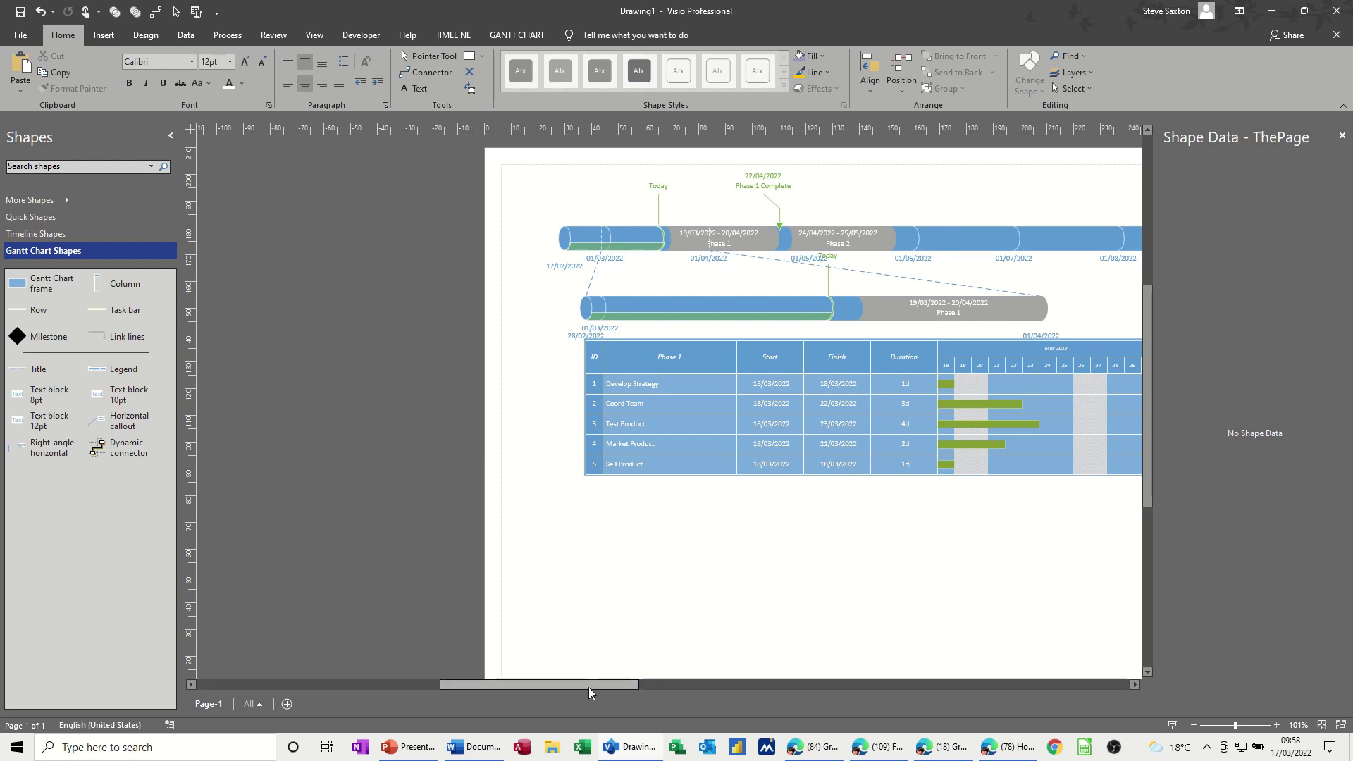
Select the entire Gantt chart and drag it slightly lower on the page
drag(589, 687, 653, 682)
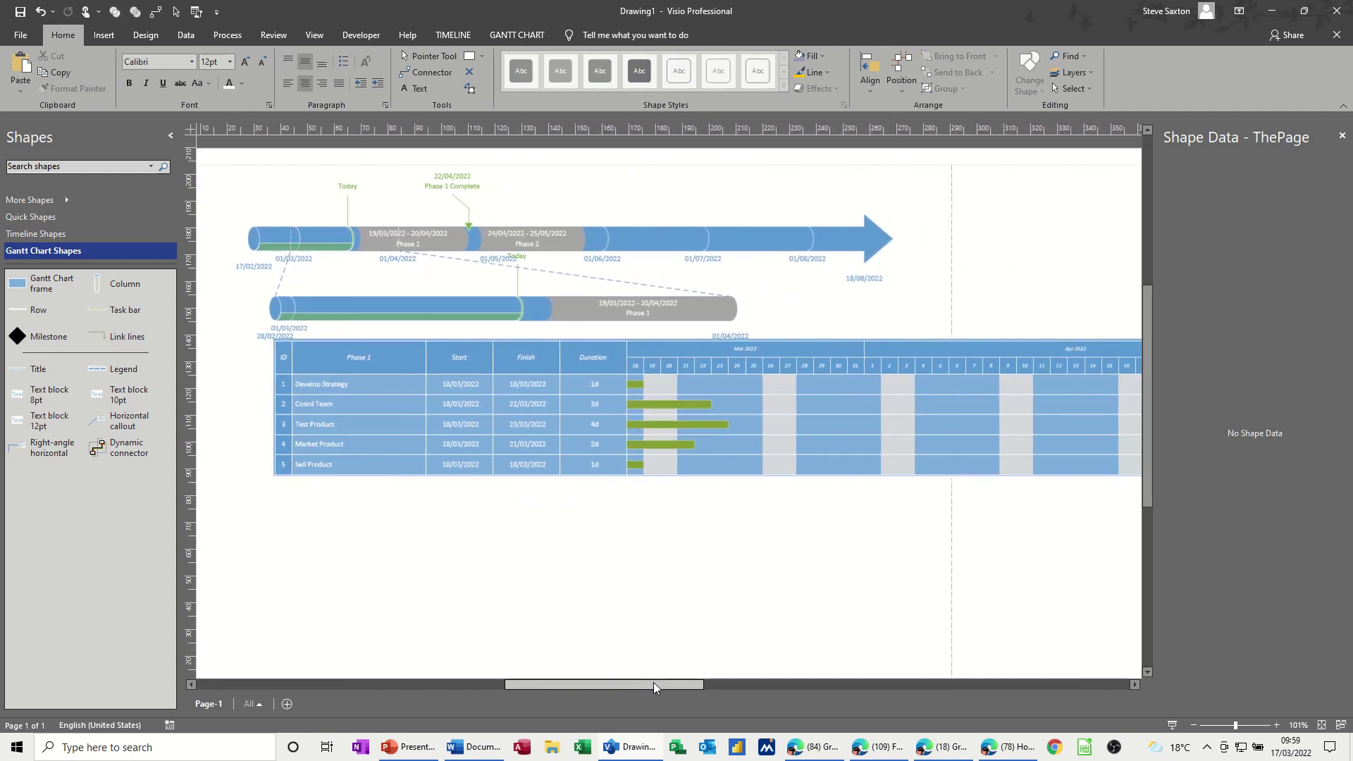
click(575, 398)
click(830, 343)
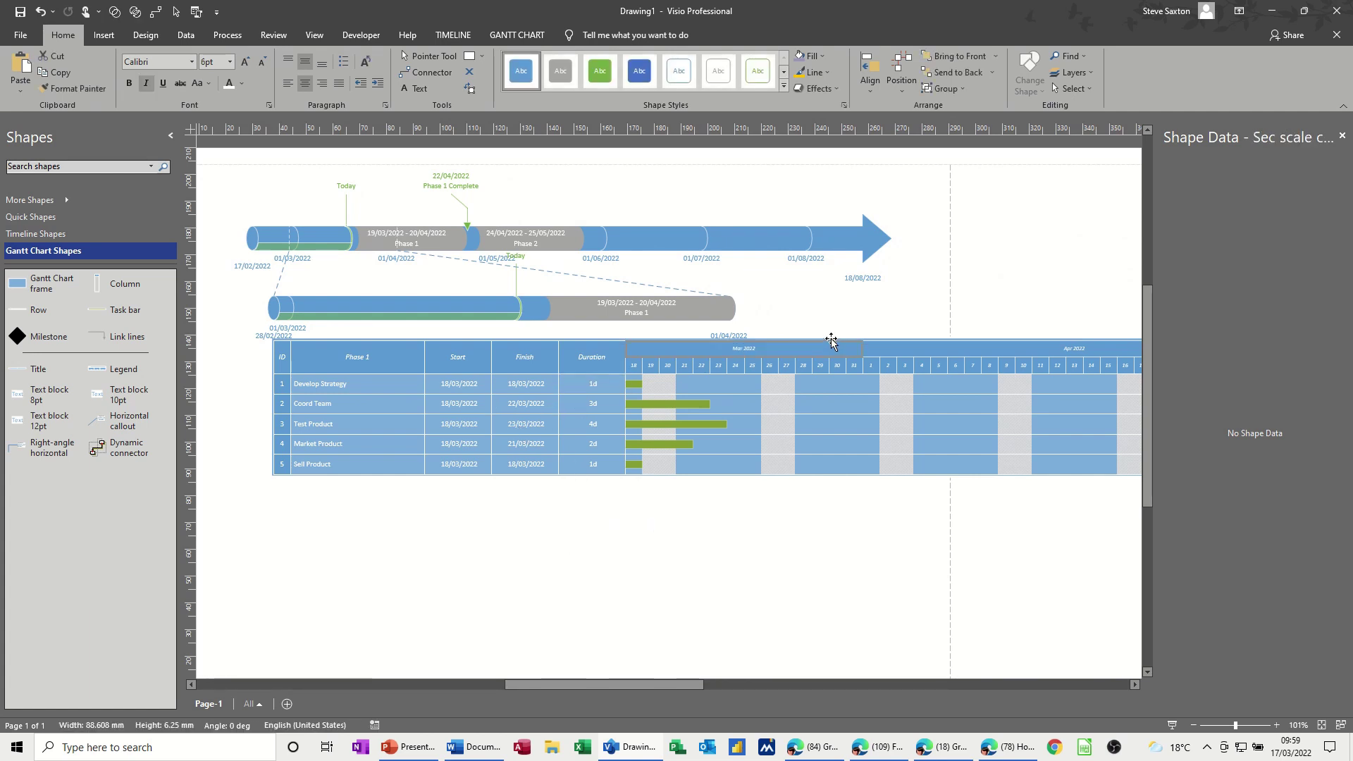
click(884, 343)
click(868, 330)
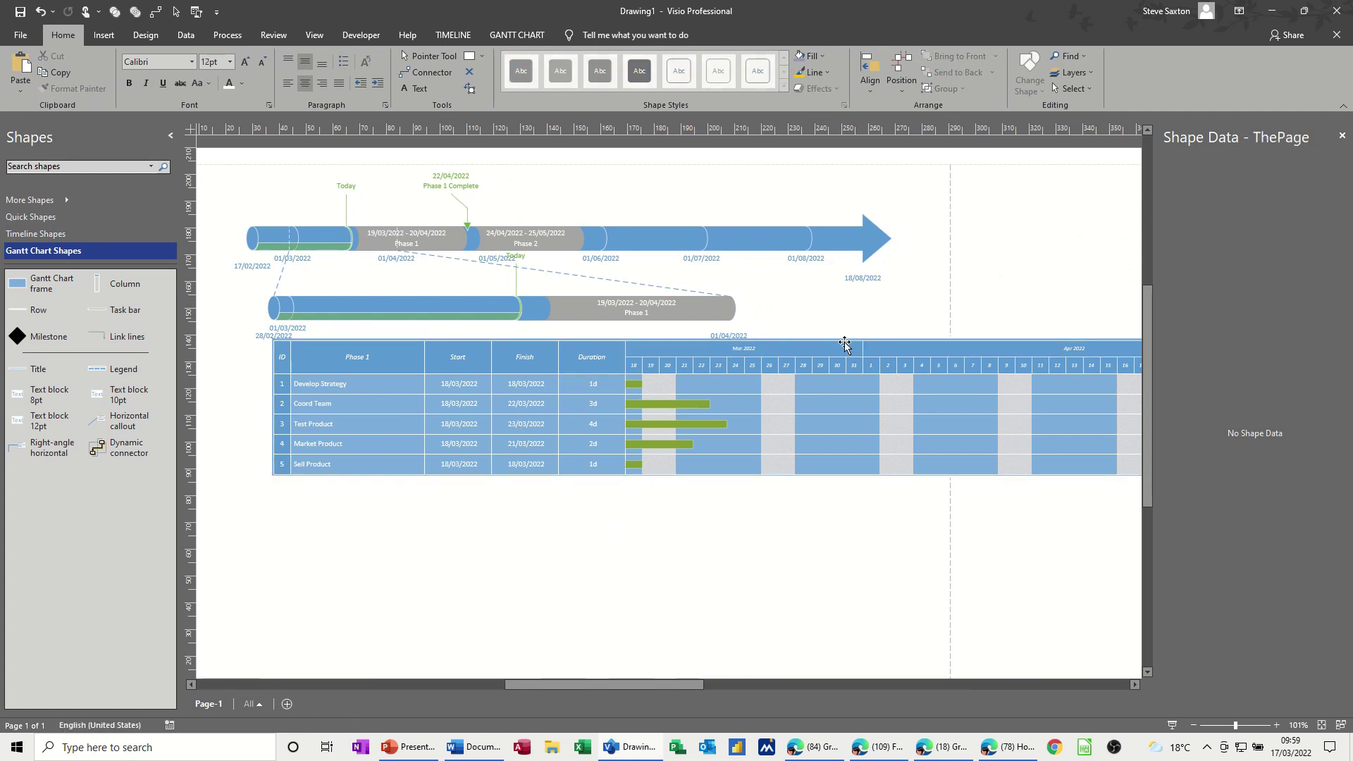
click(849, 345)
click(851, 342)
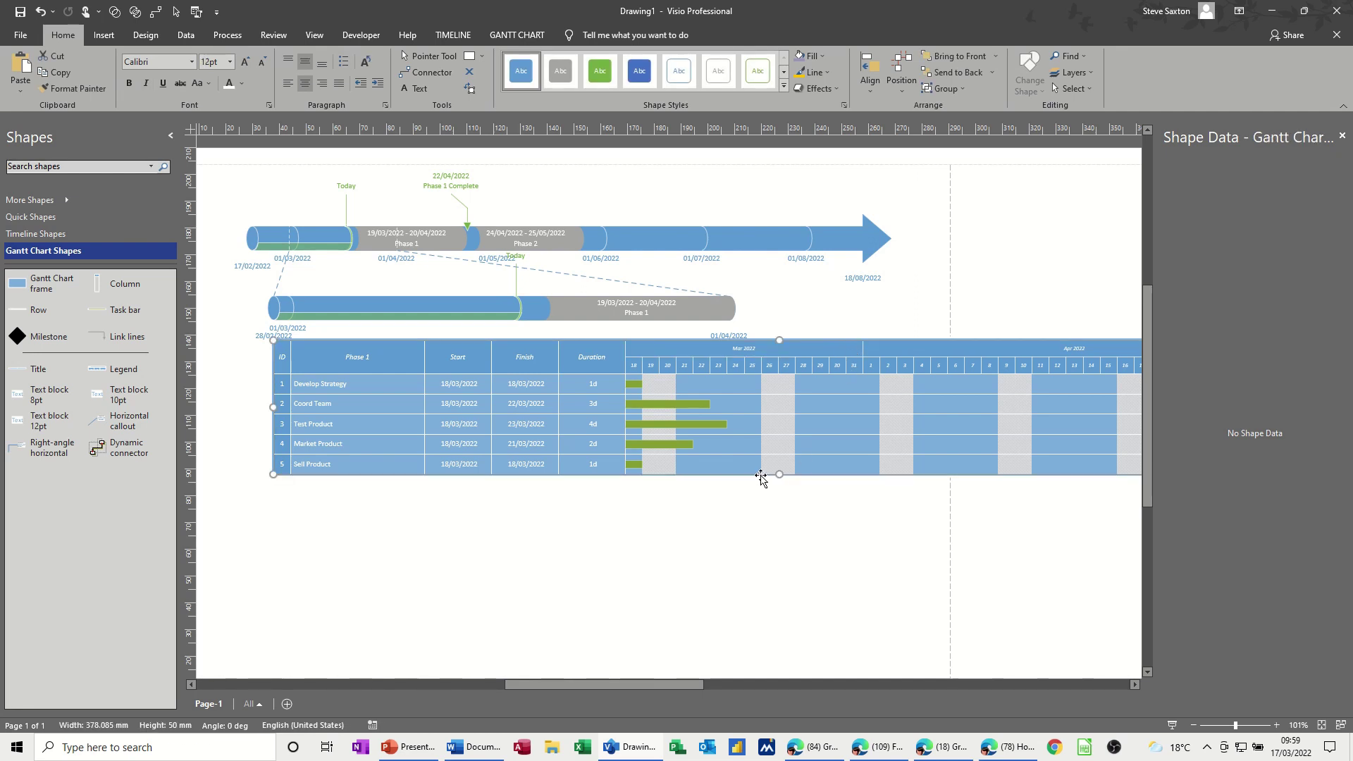
drag(758, 474, 752, 502)
click(746, 537)
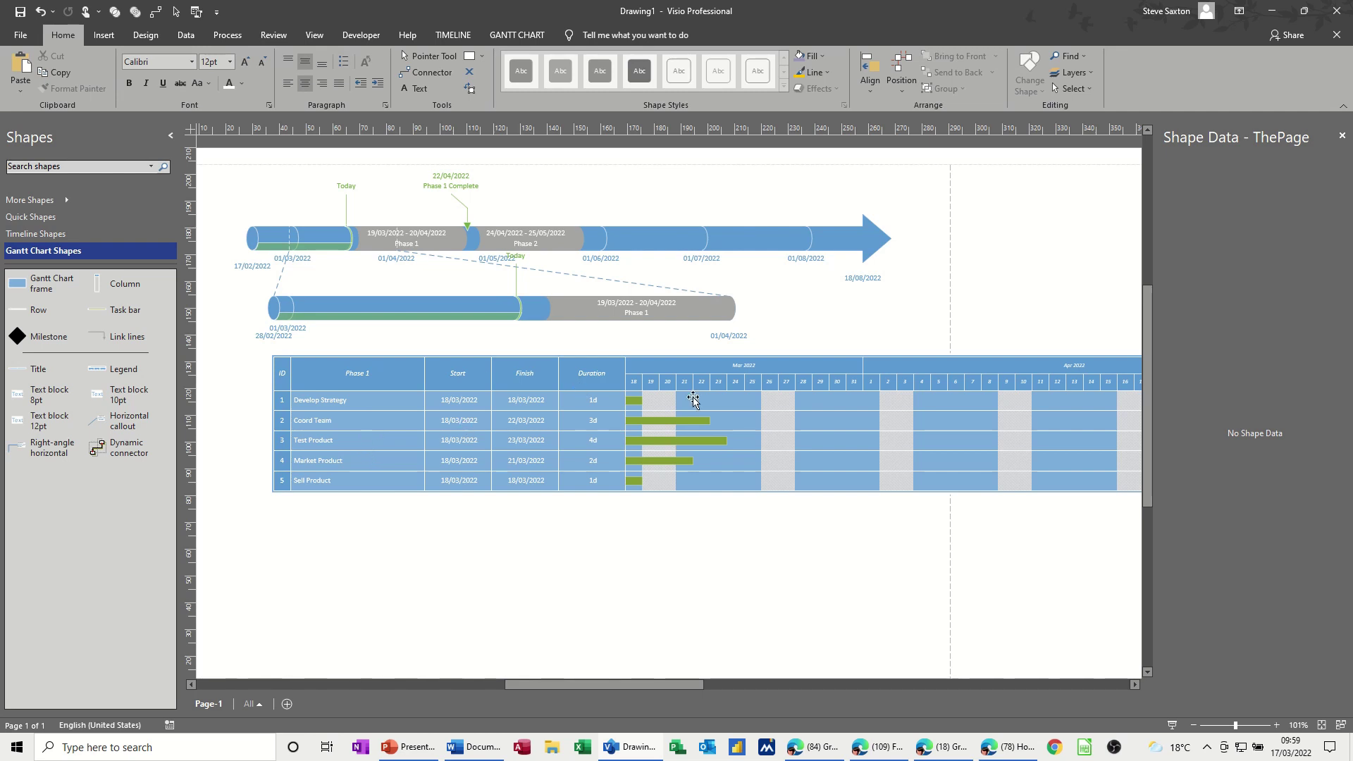
Indent Coord Team, Test Product, Market Product and Sell Product under Develop Strategy, making it a 4d summary task
key(ctrl+z)
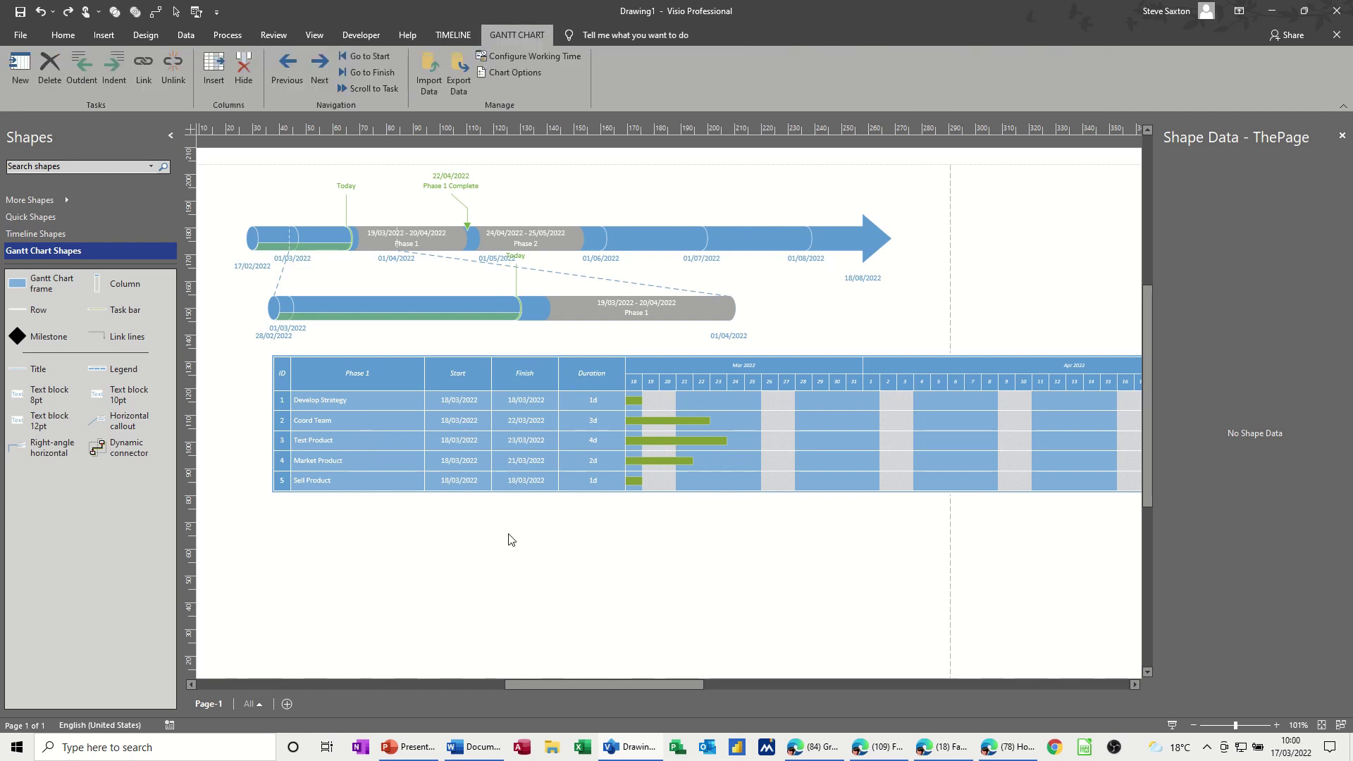
click(359, 422)
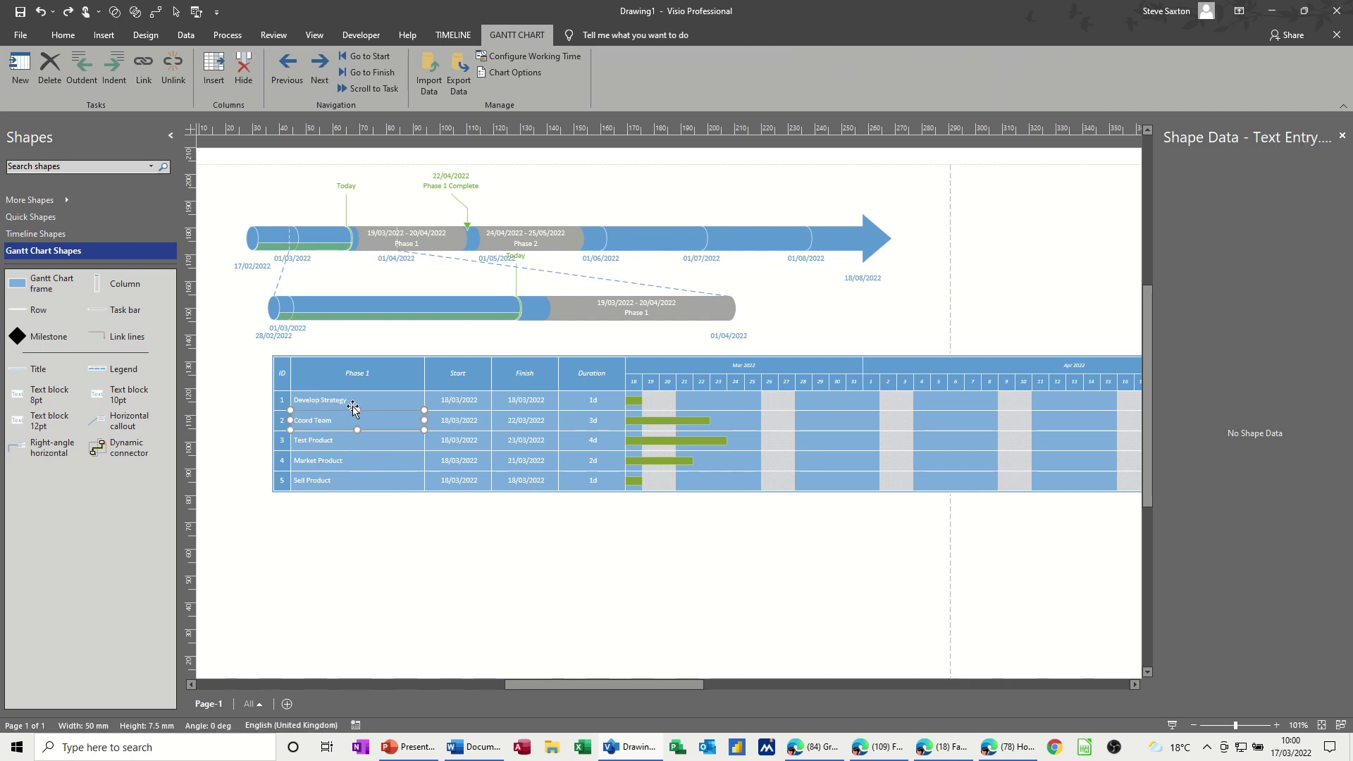
shift+click(341, 439)
shift+click(341, 462)
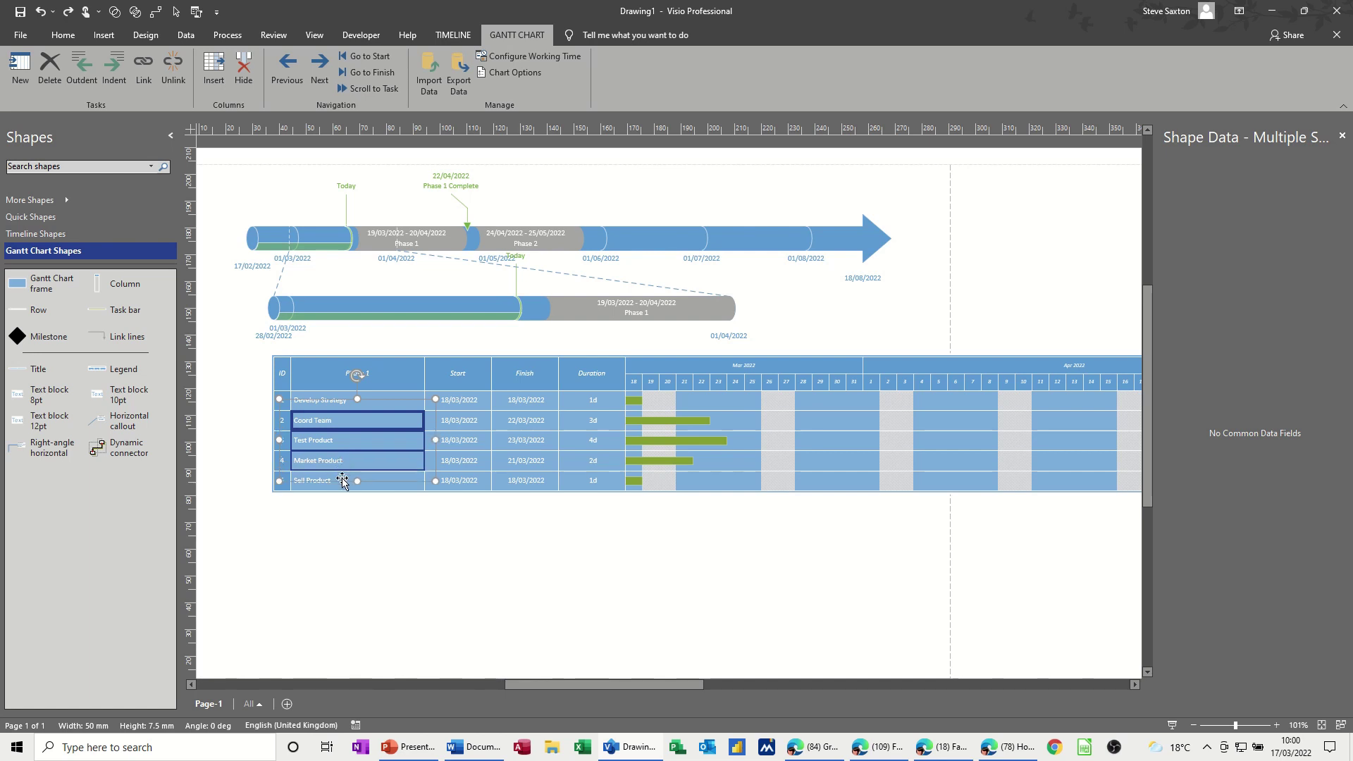
shift+click(338, 481)
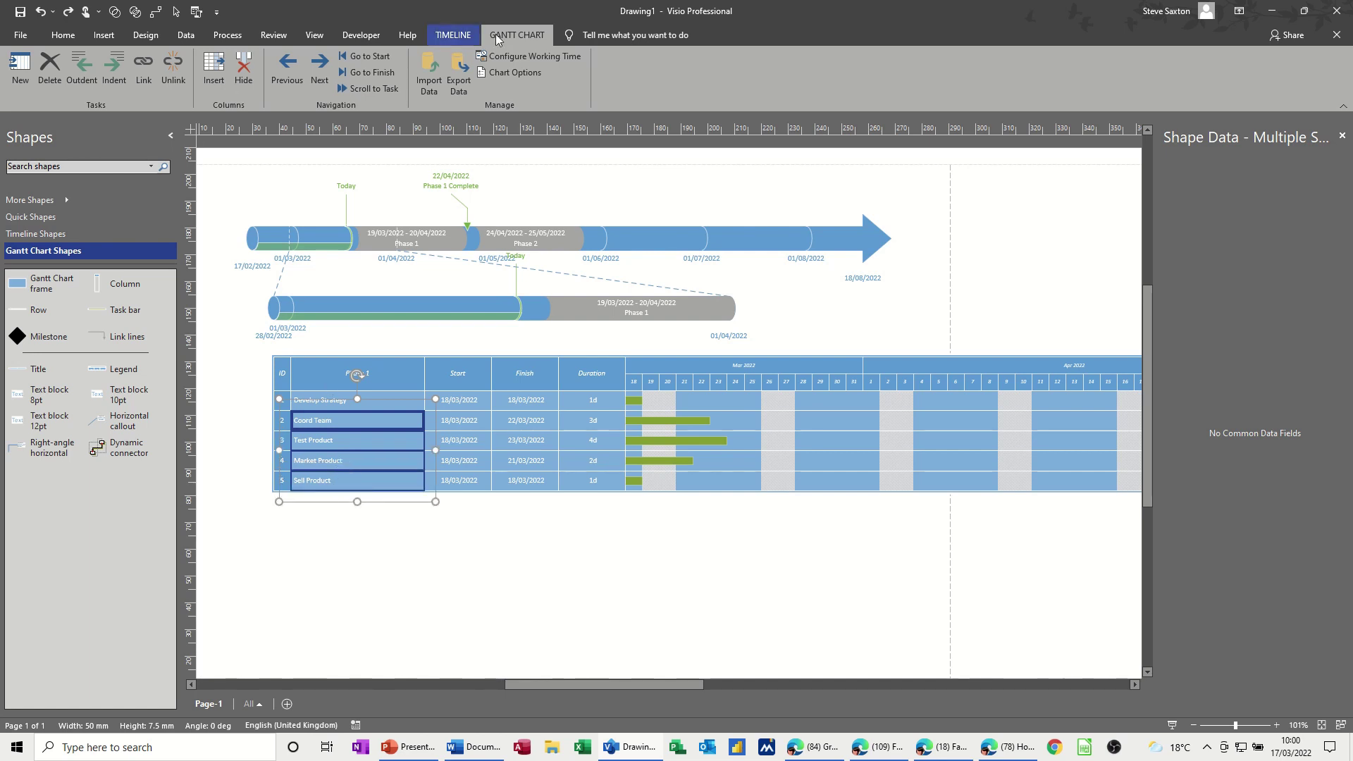
click(111, 66)
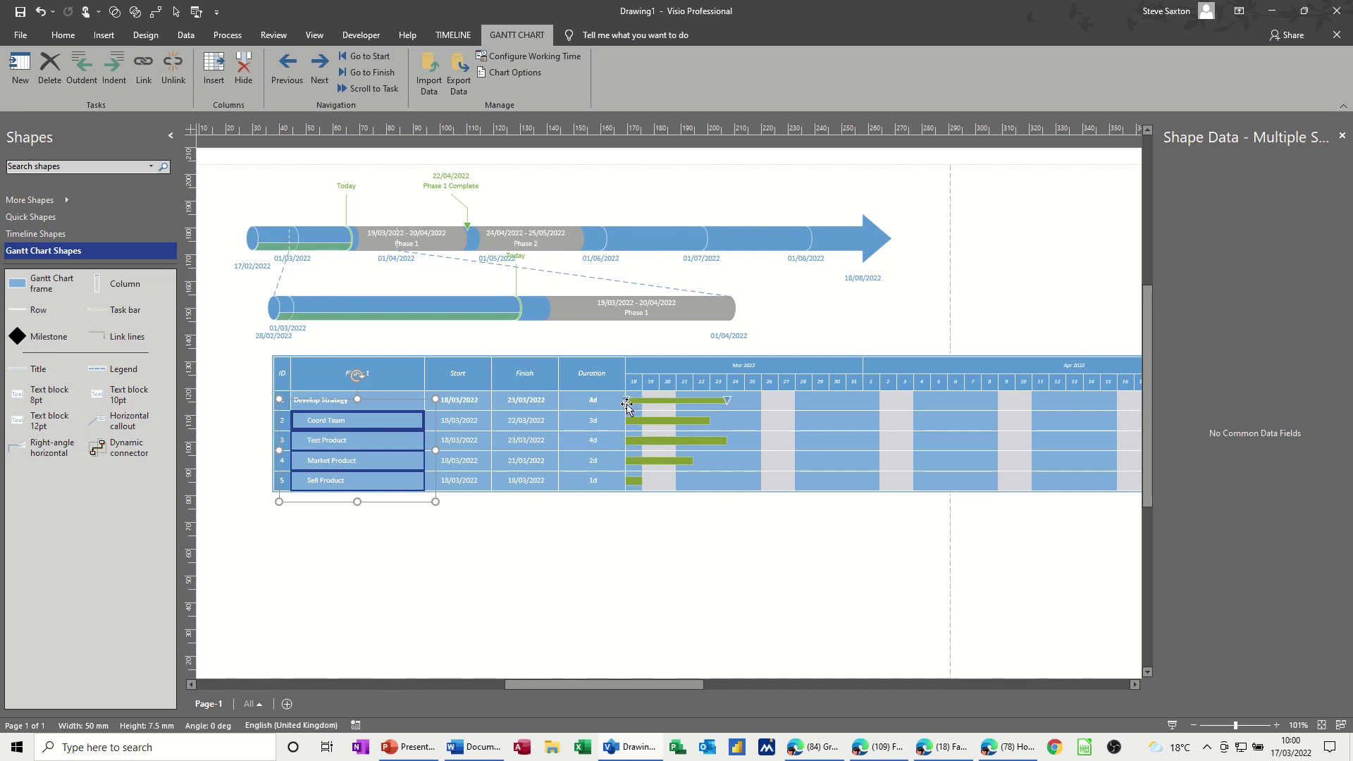
click(452, 529)
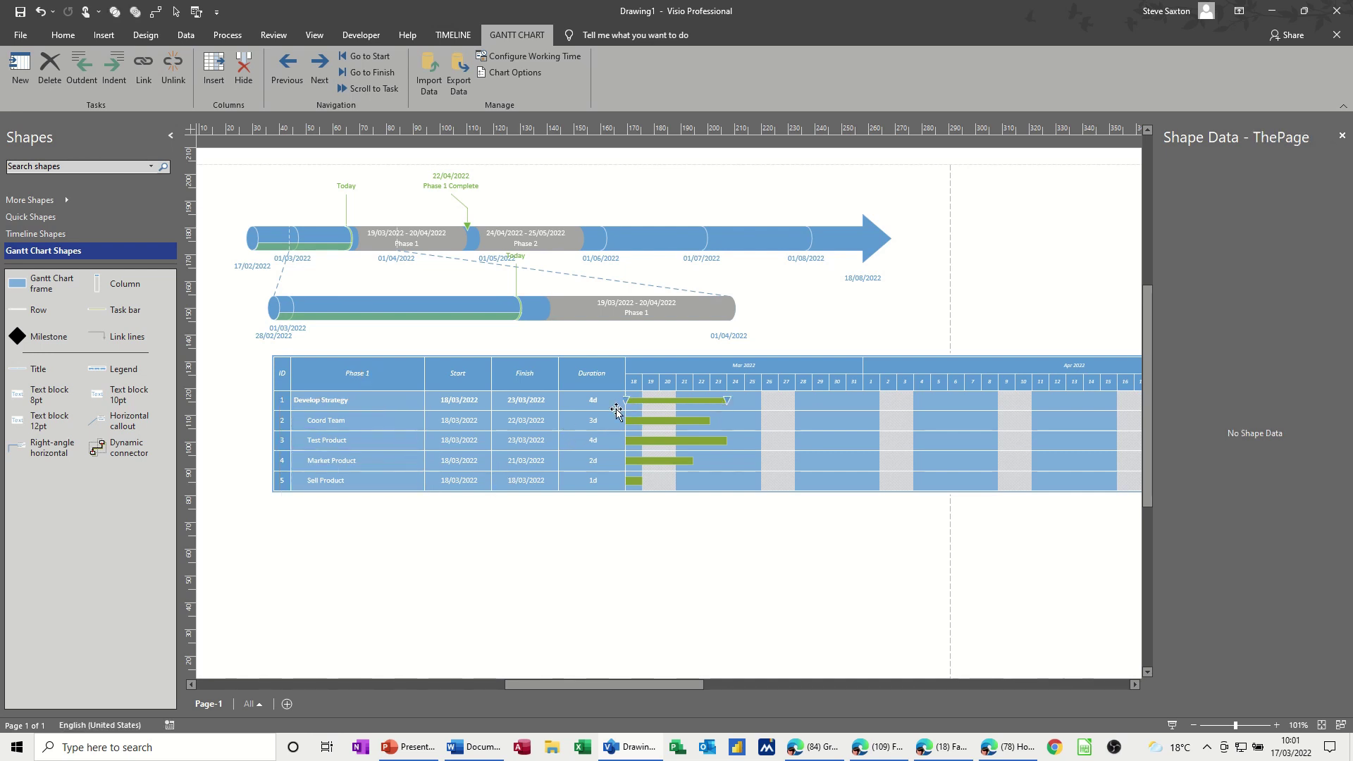
click(341, 425)
Link Coord Team, Test Product, Market Product and Sell Product in sequence
shift+click(369, 443)
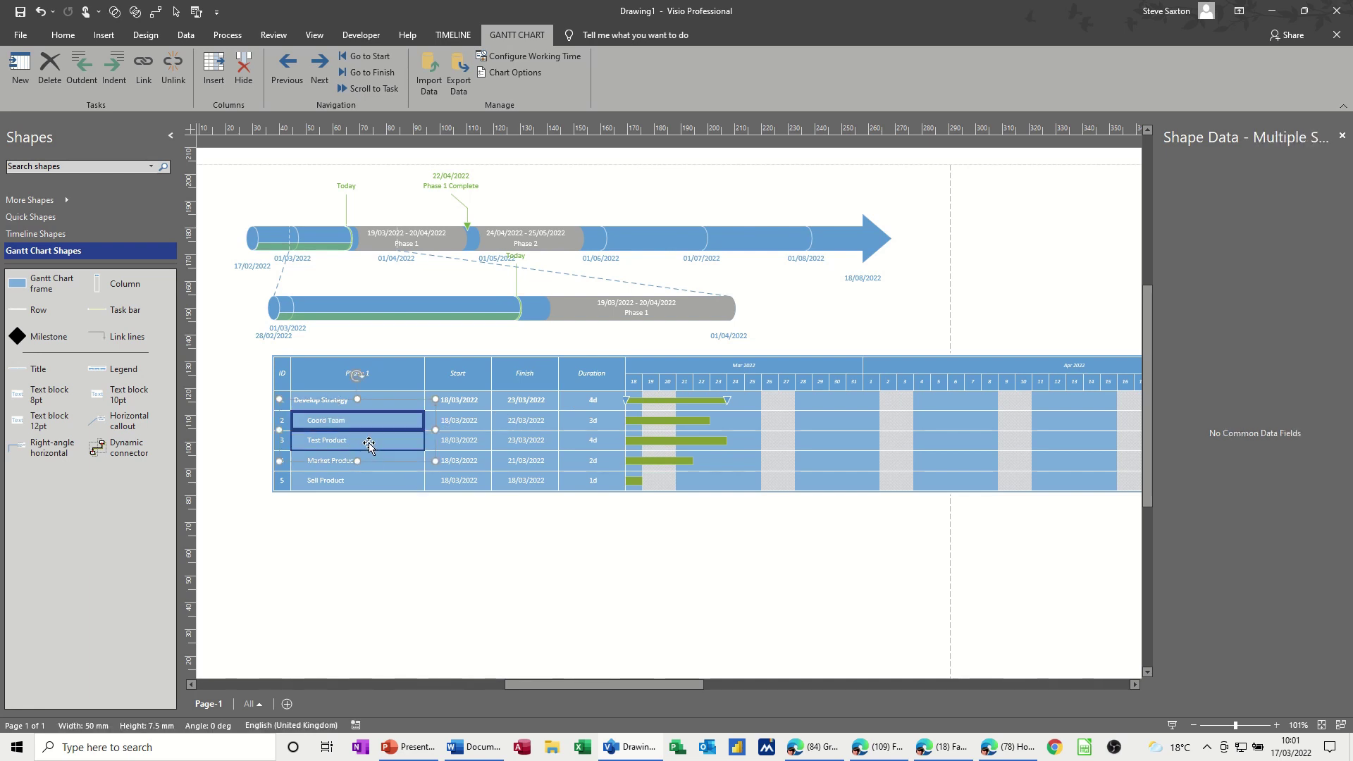
shift+click(374, 465)
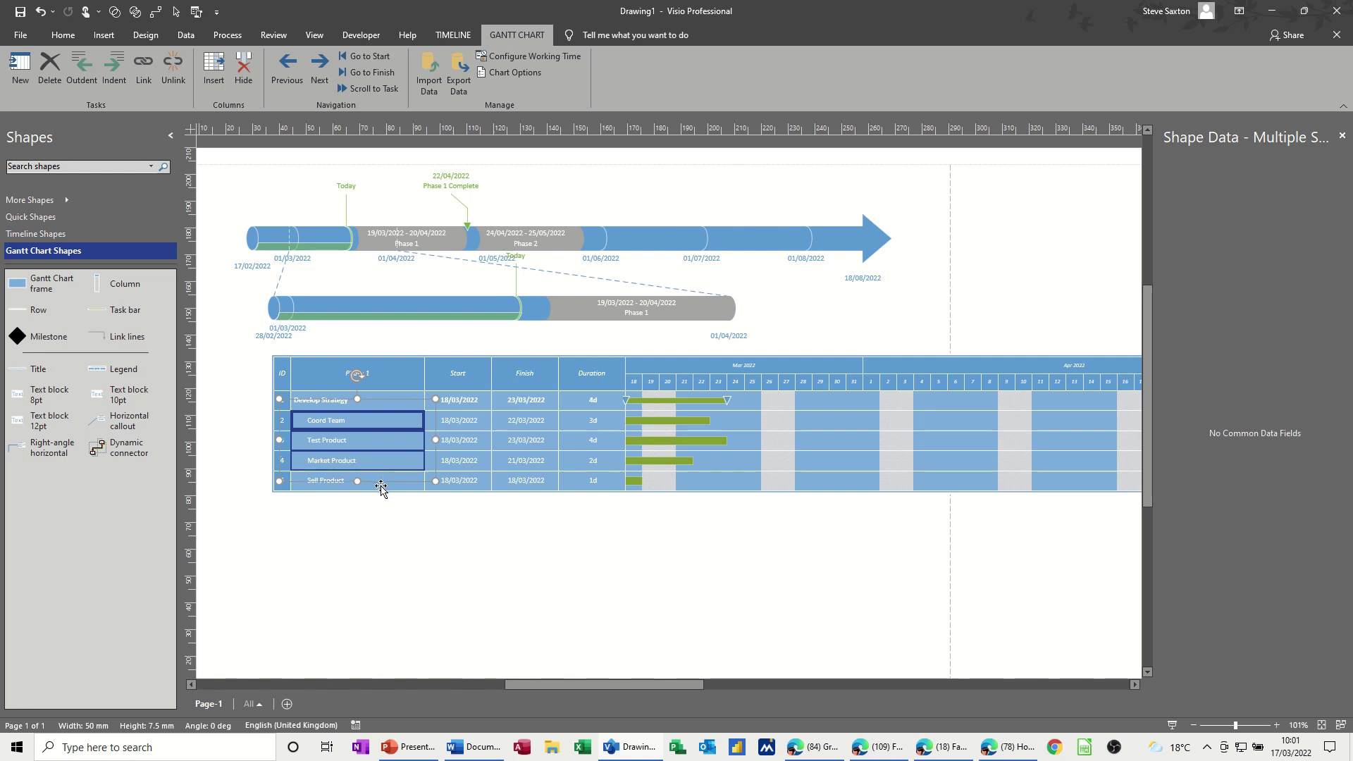
shift+click(381, 485)
click(143, 70)
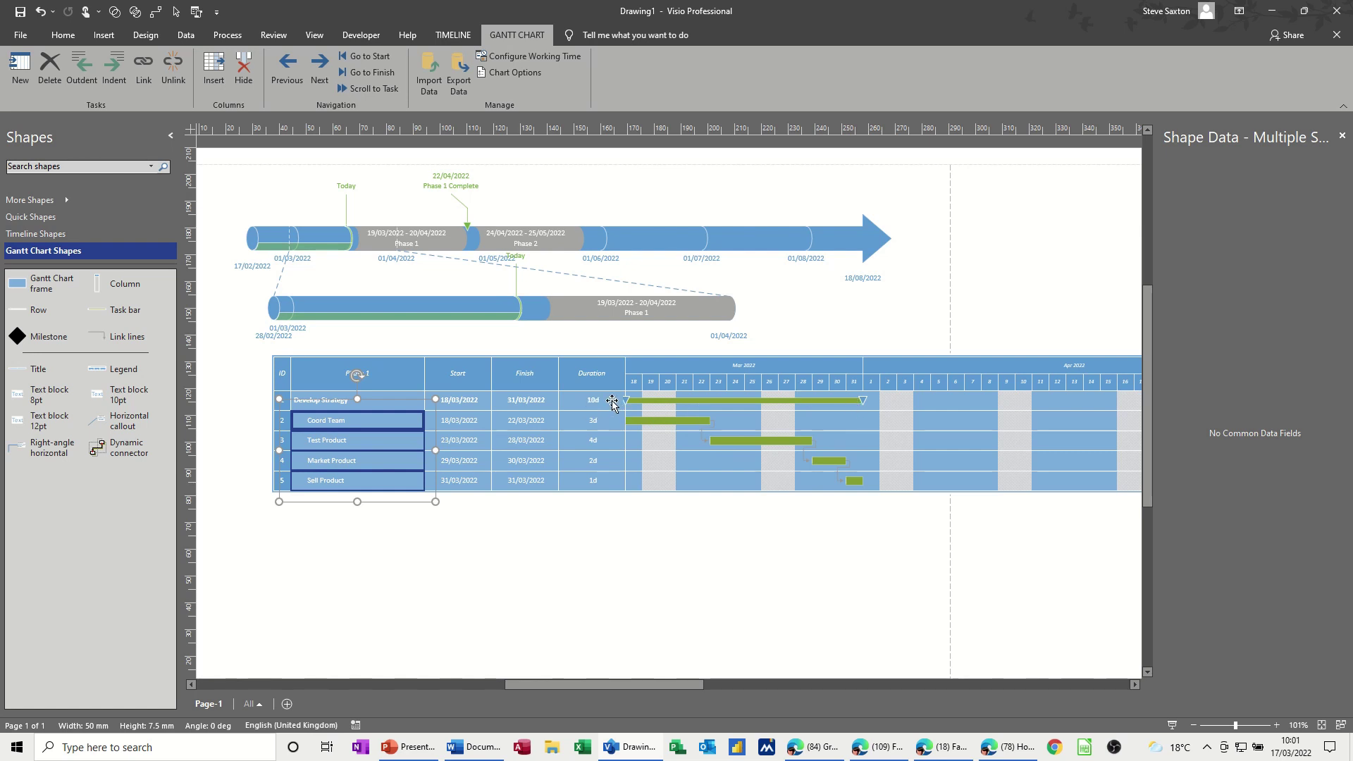
Give the Coord Team–Test Product link a 2d lag and the link into Market Product a -1d lag
click(704, 436)
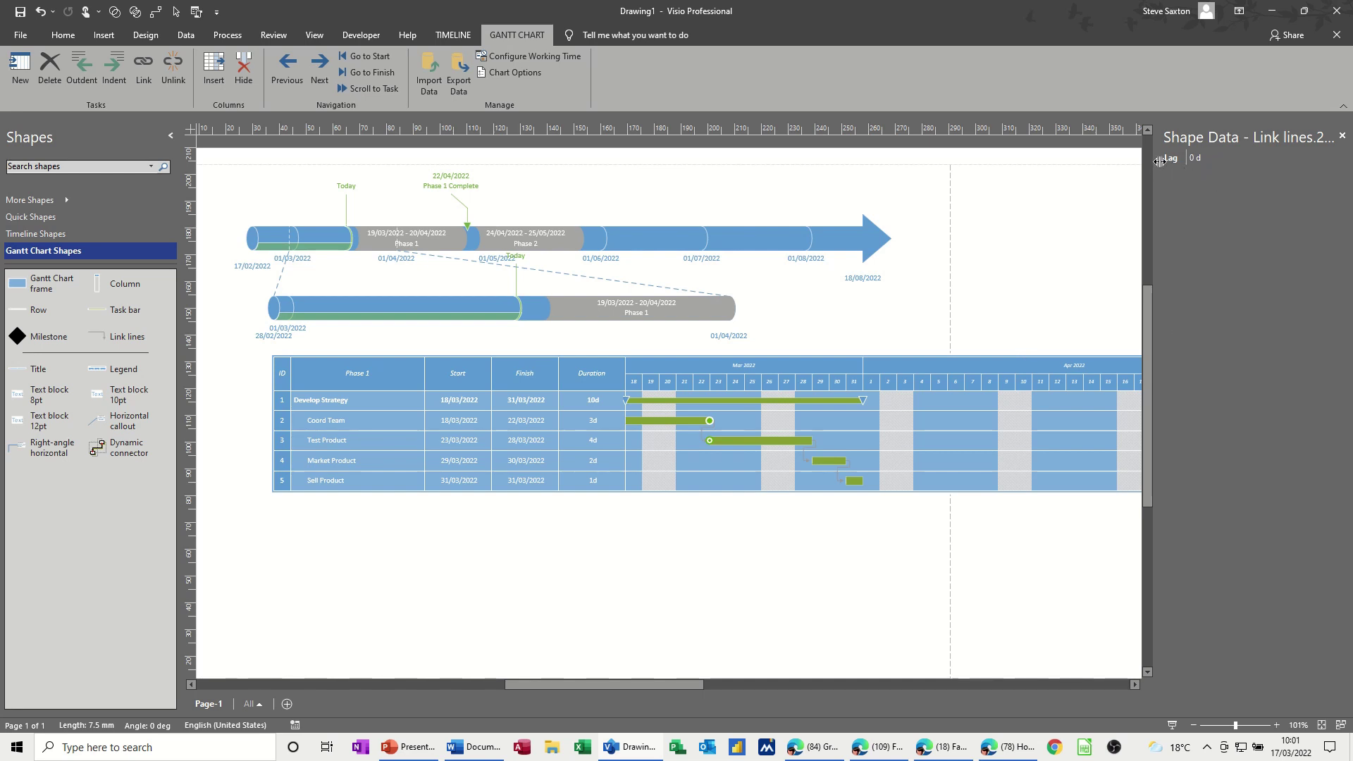
click(1197, 158)
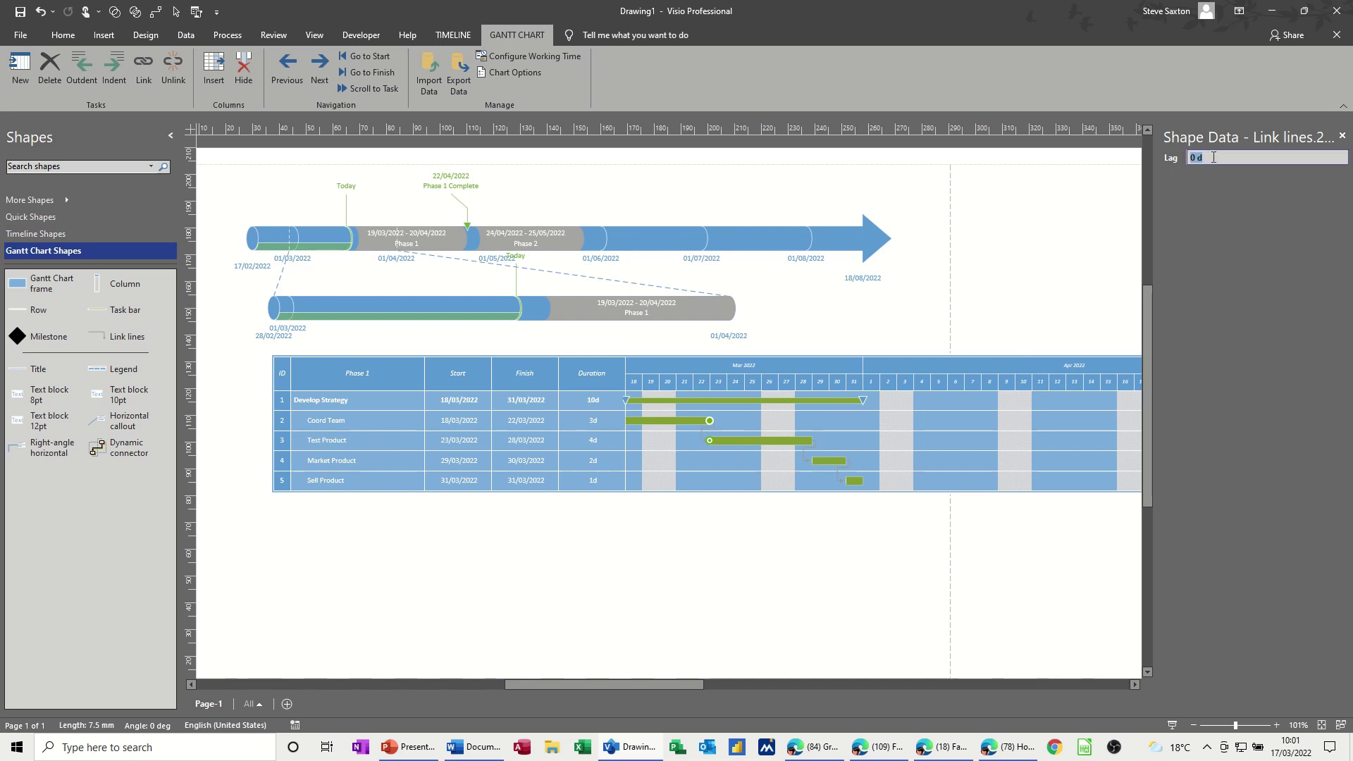
text(2d)
key(Return)
click(657, 535)
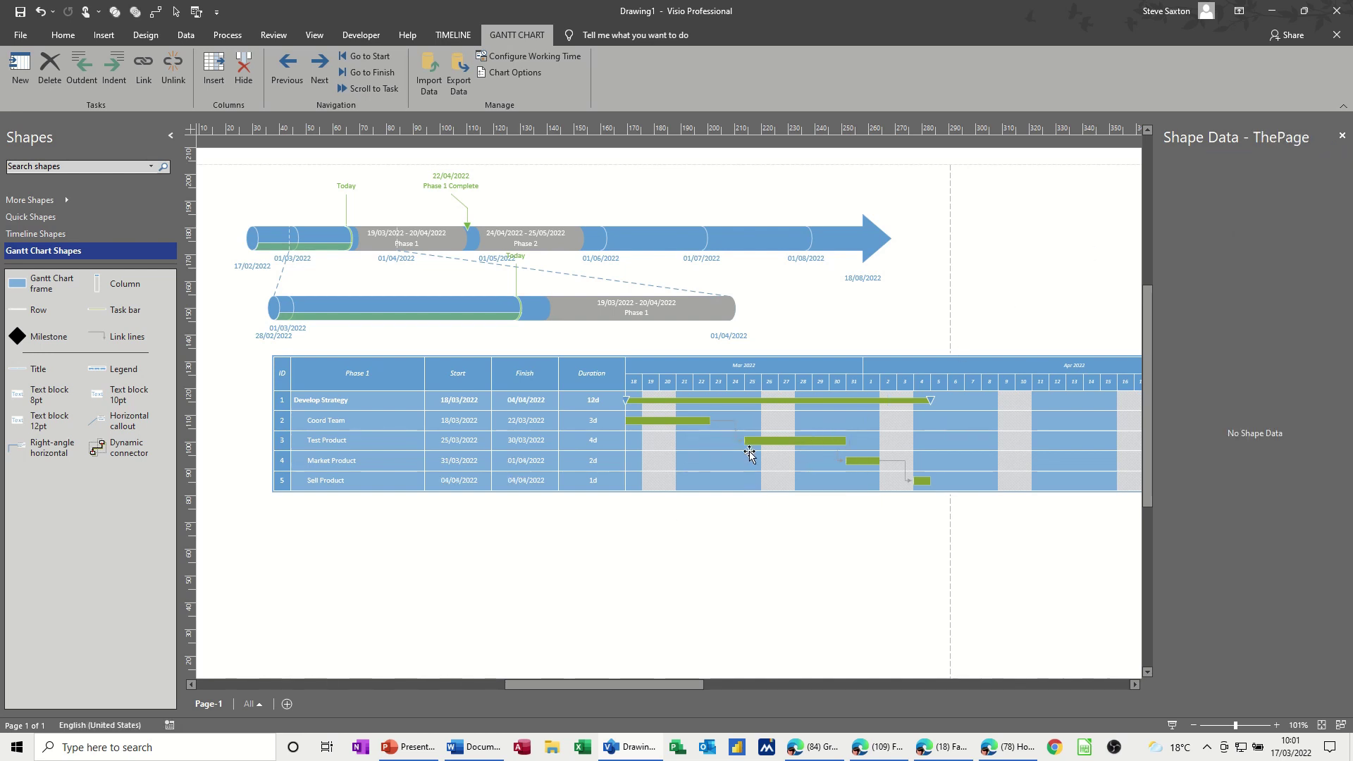
click(842, 455)
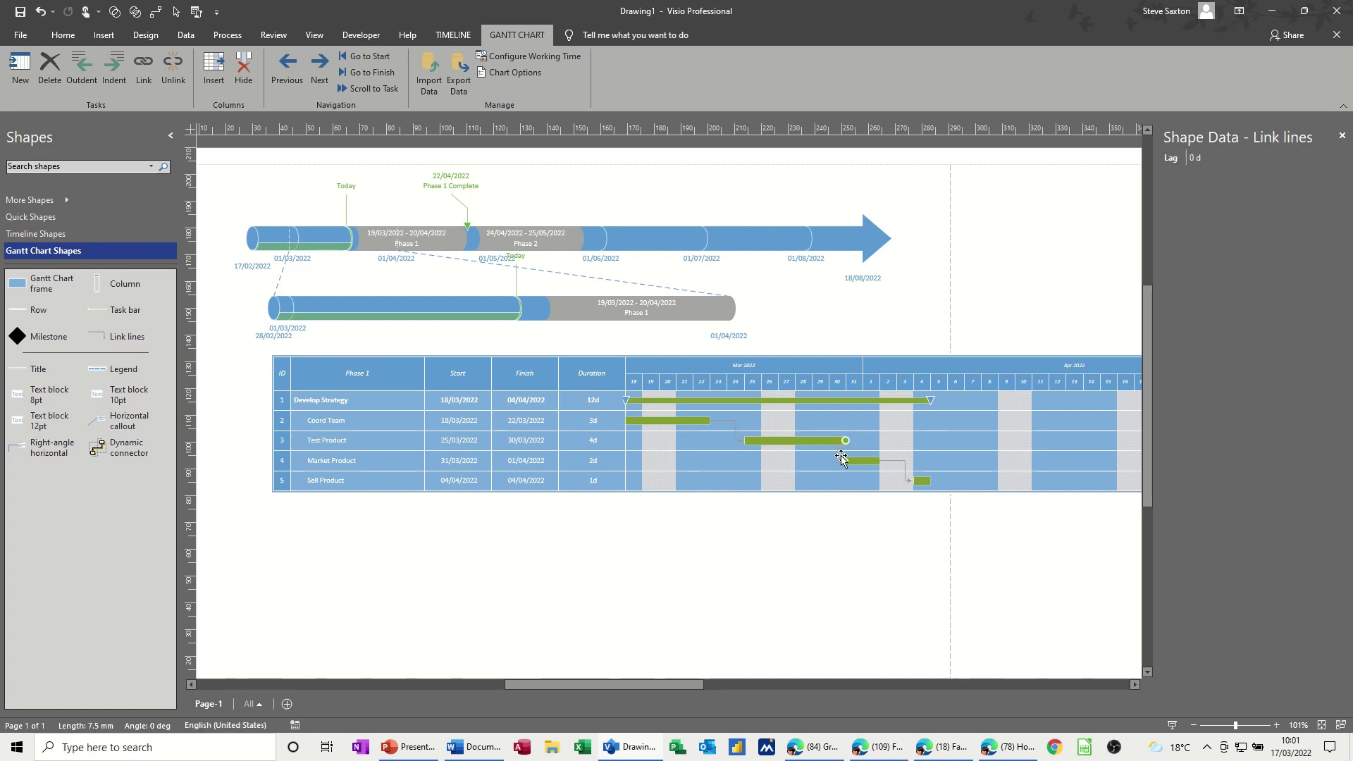
click(1195, 159)
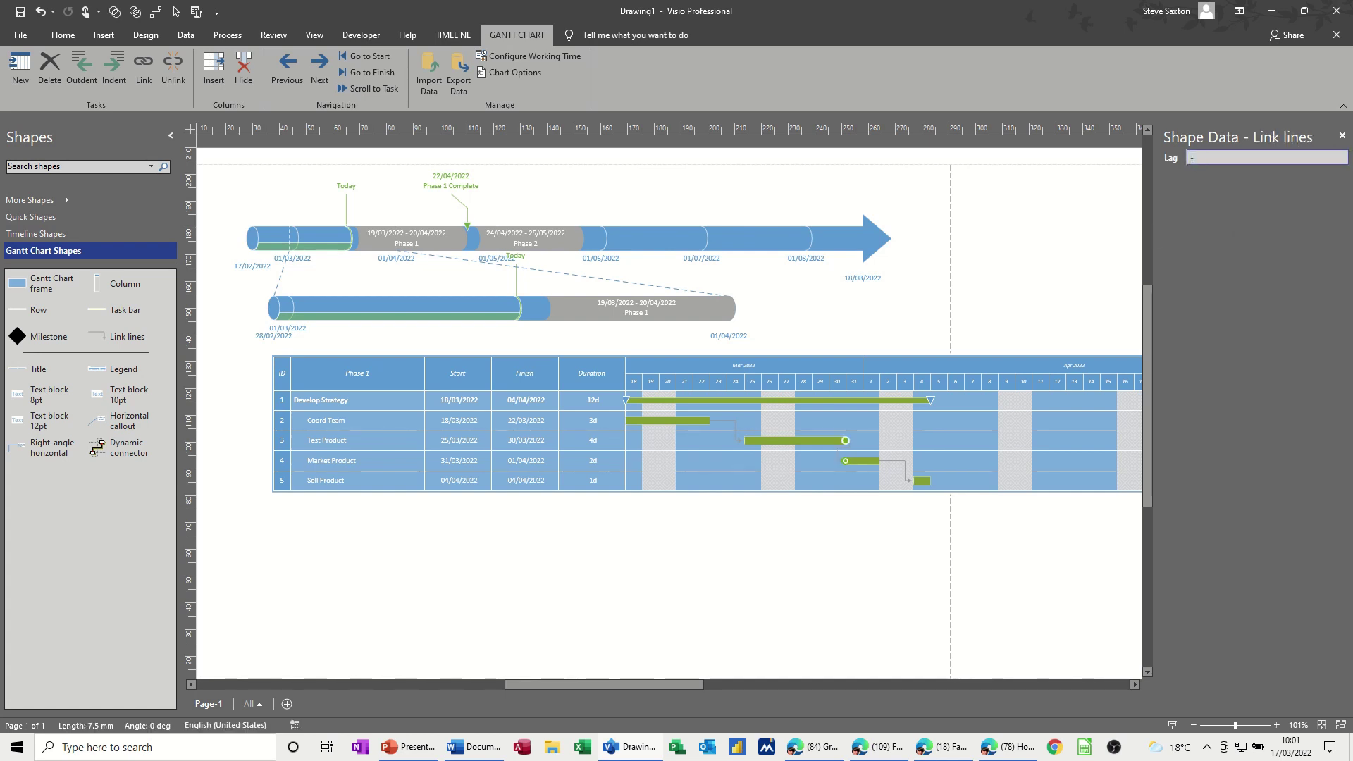
click(857, 508)
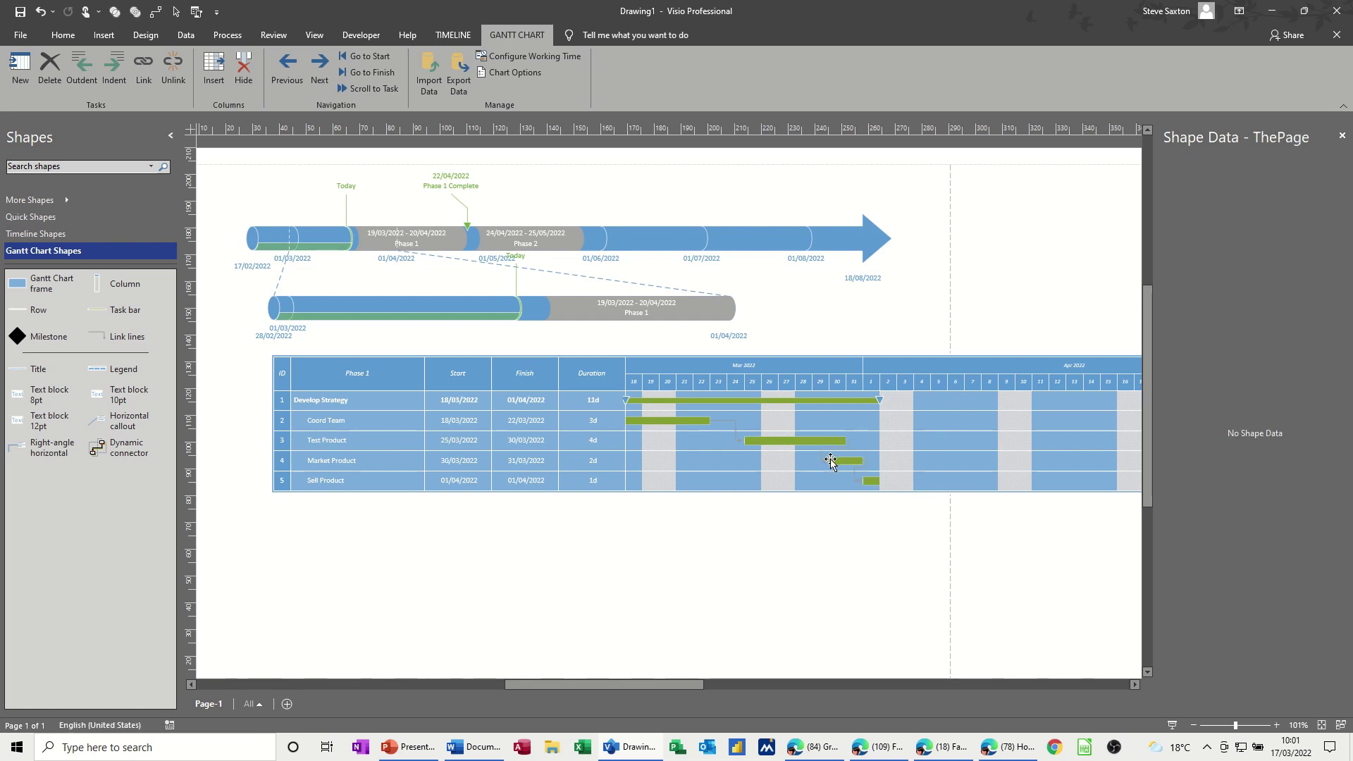
click(663, 420)
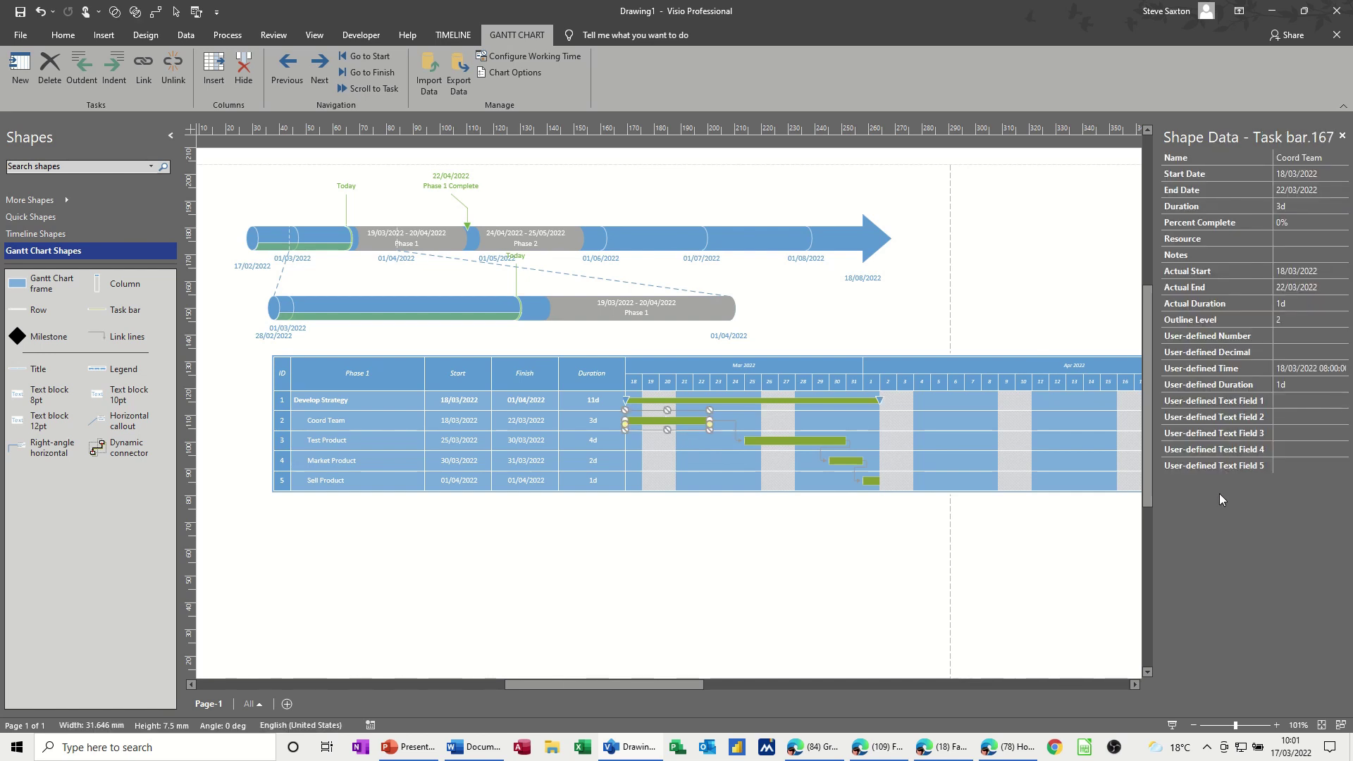
click(1341, 136)
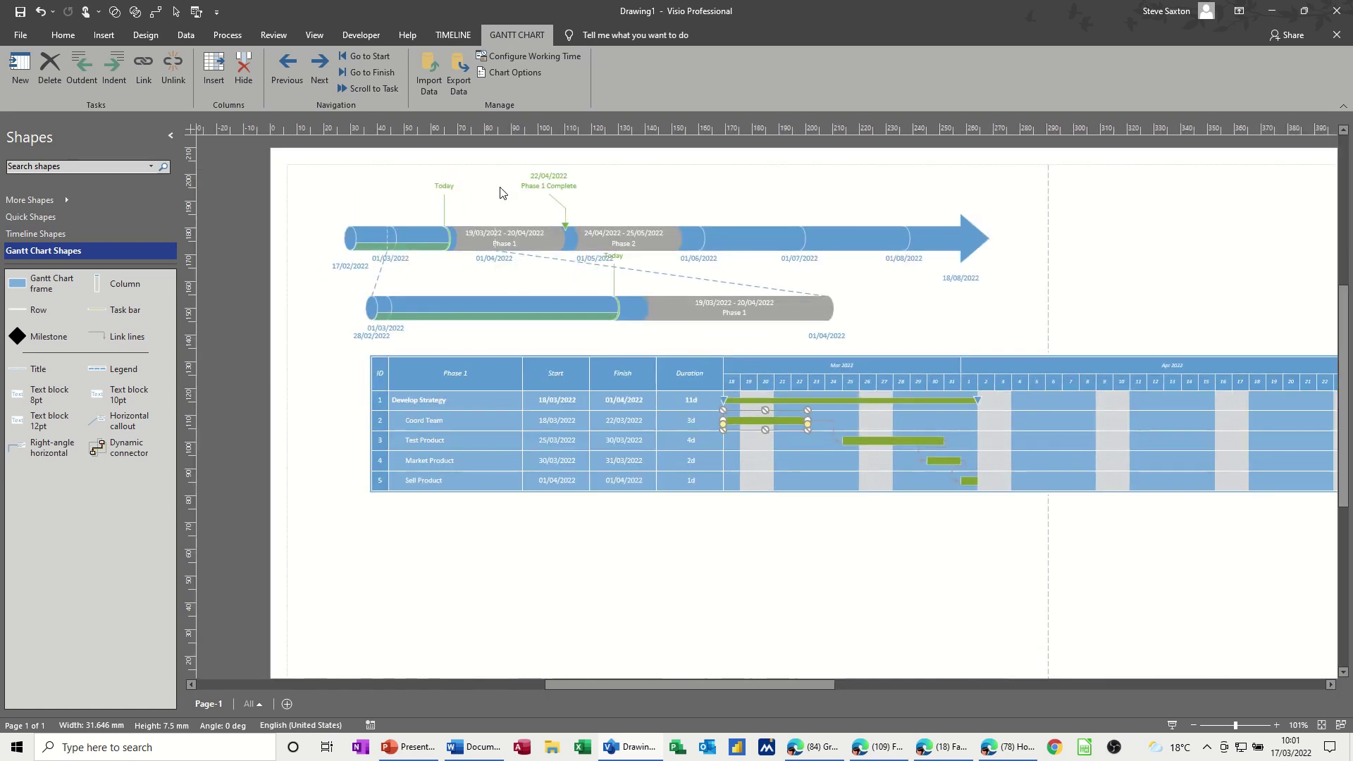
click(313, 37)
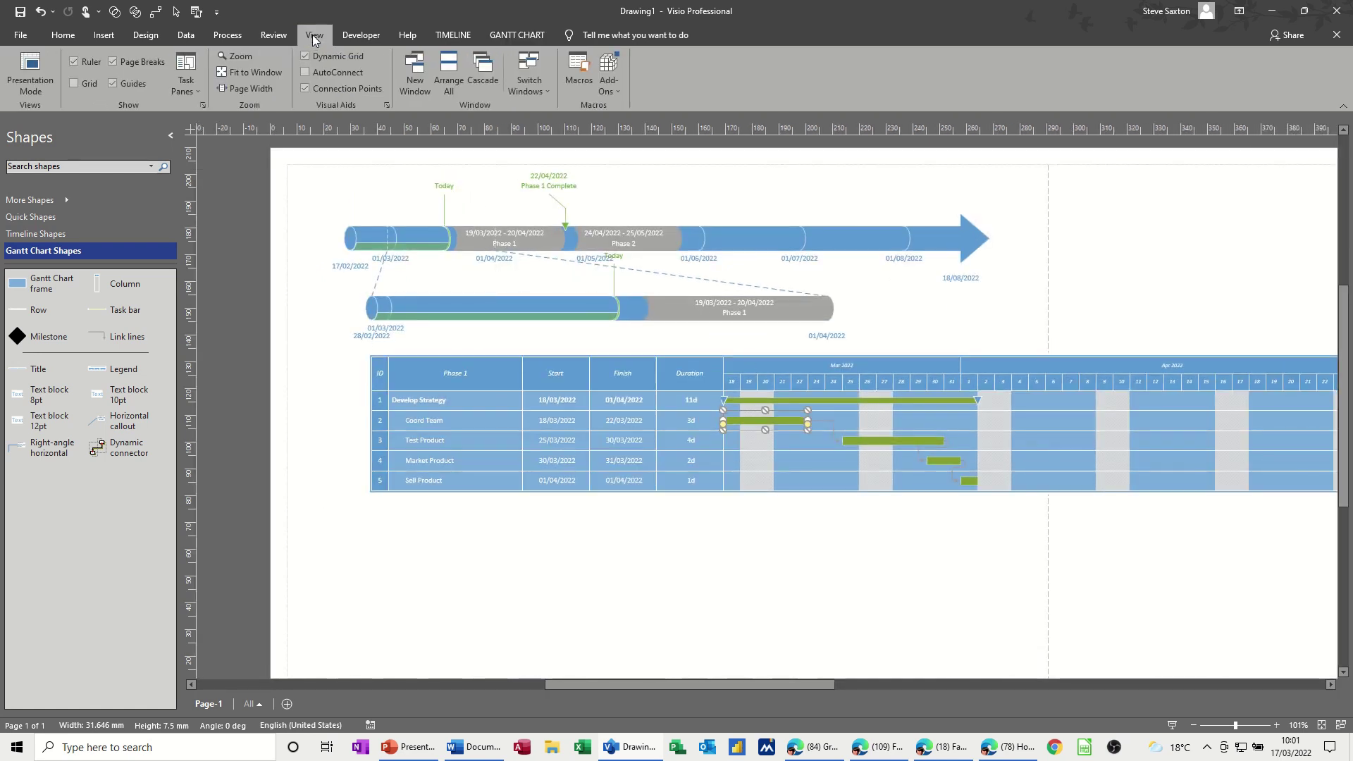
click(192, 91)
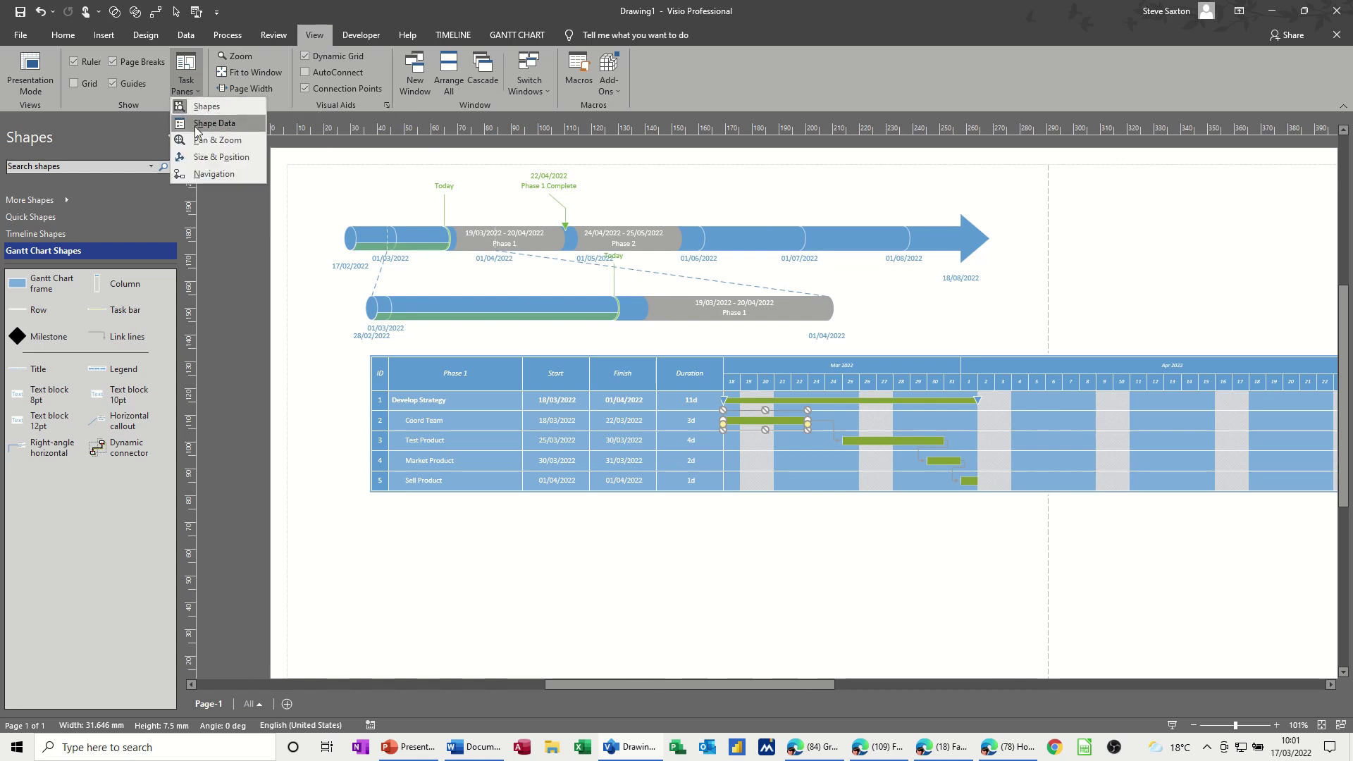
click(188, 37)
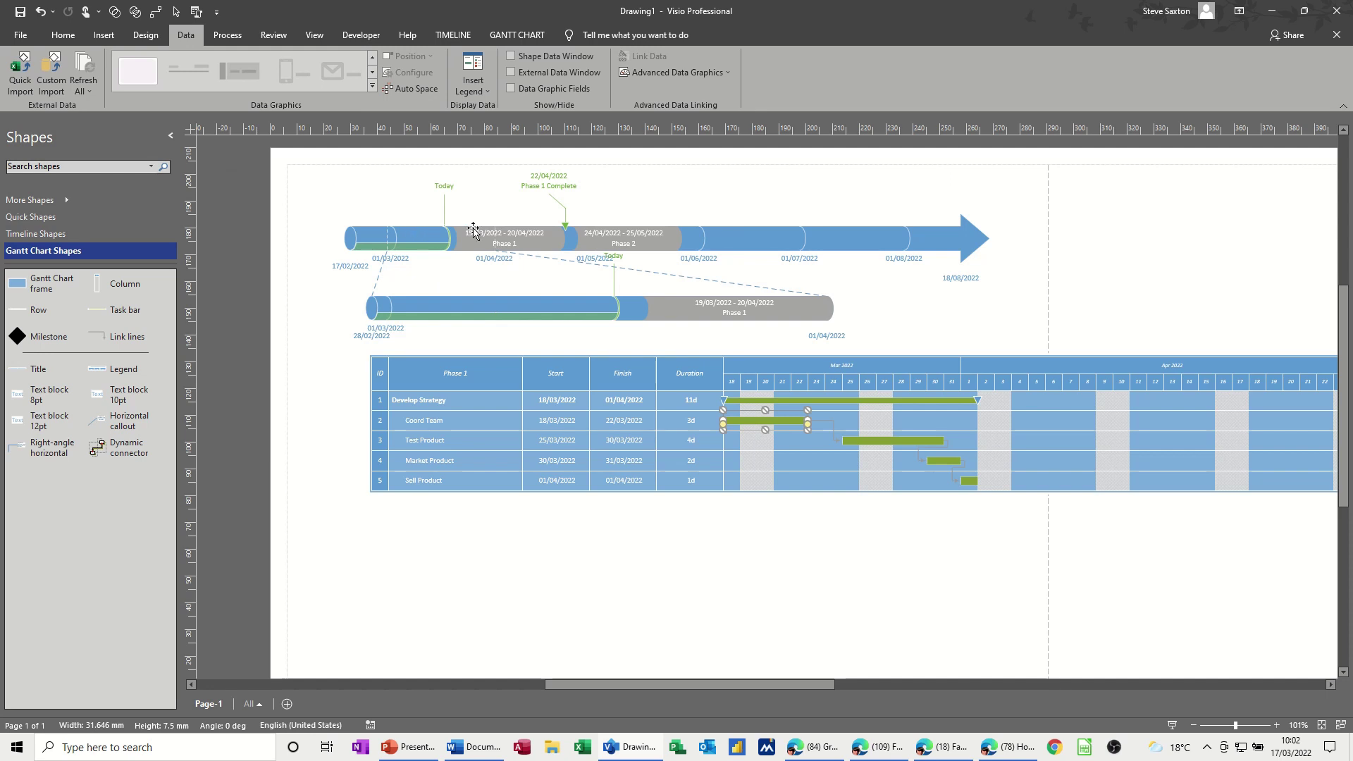
click(512, 55)
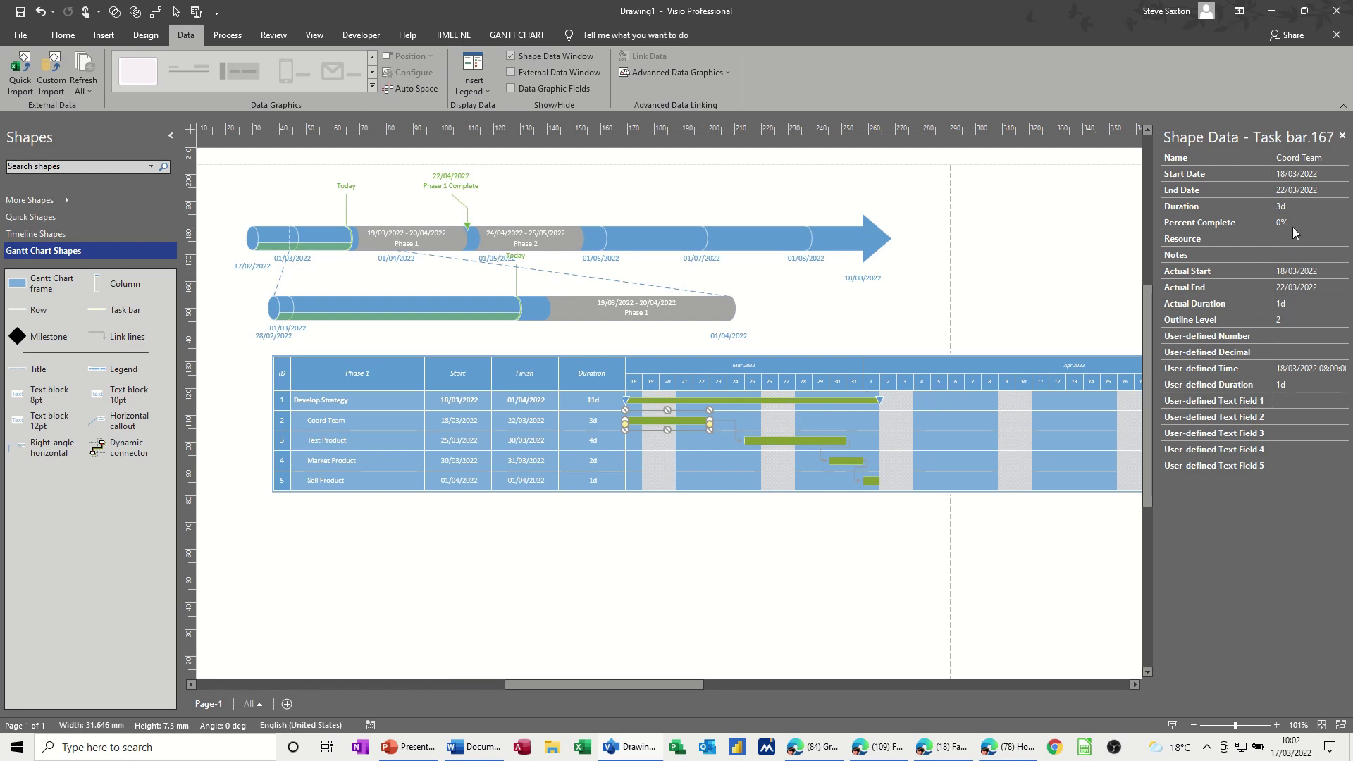
click(1292, 223)
text(45)
click(1278, 240)
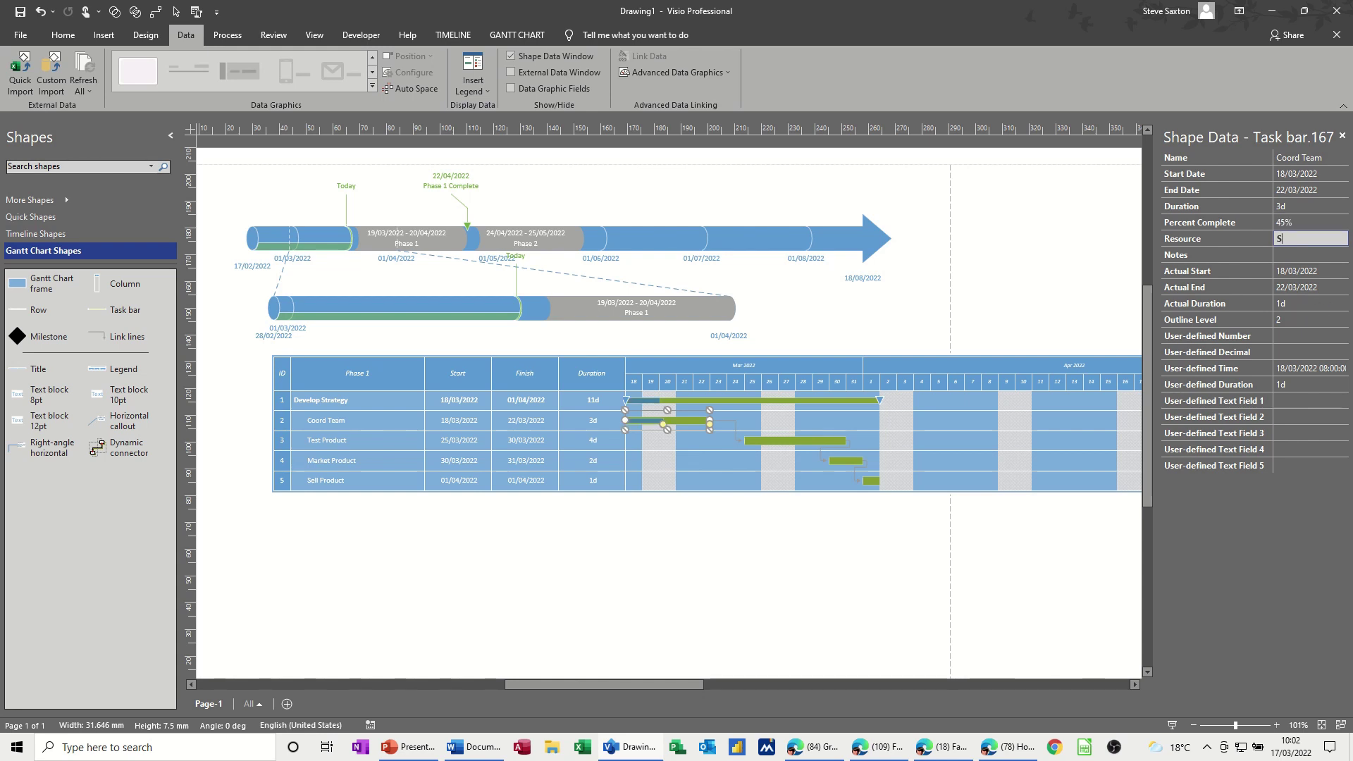
click(1292, 254)
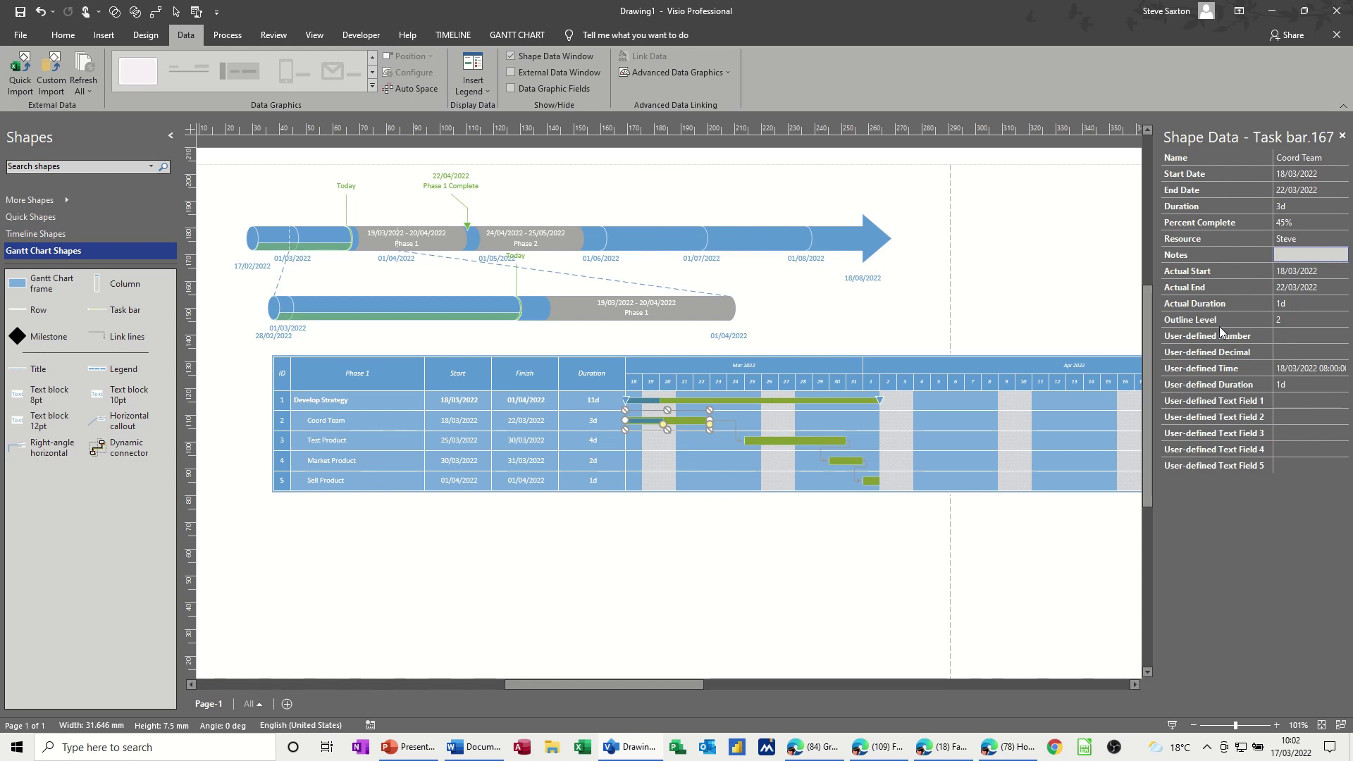
click(740, 561)
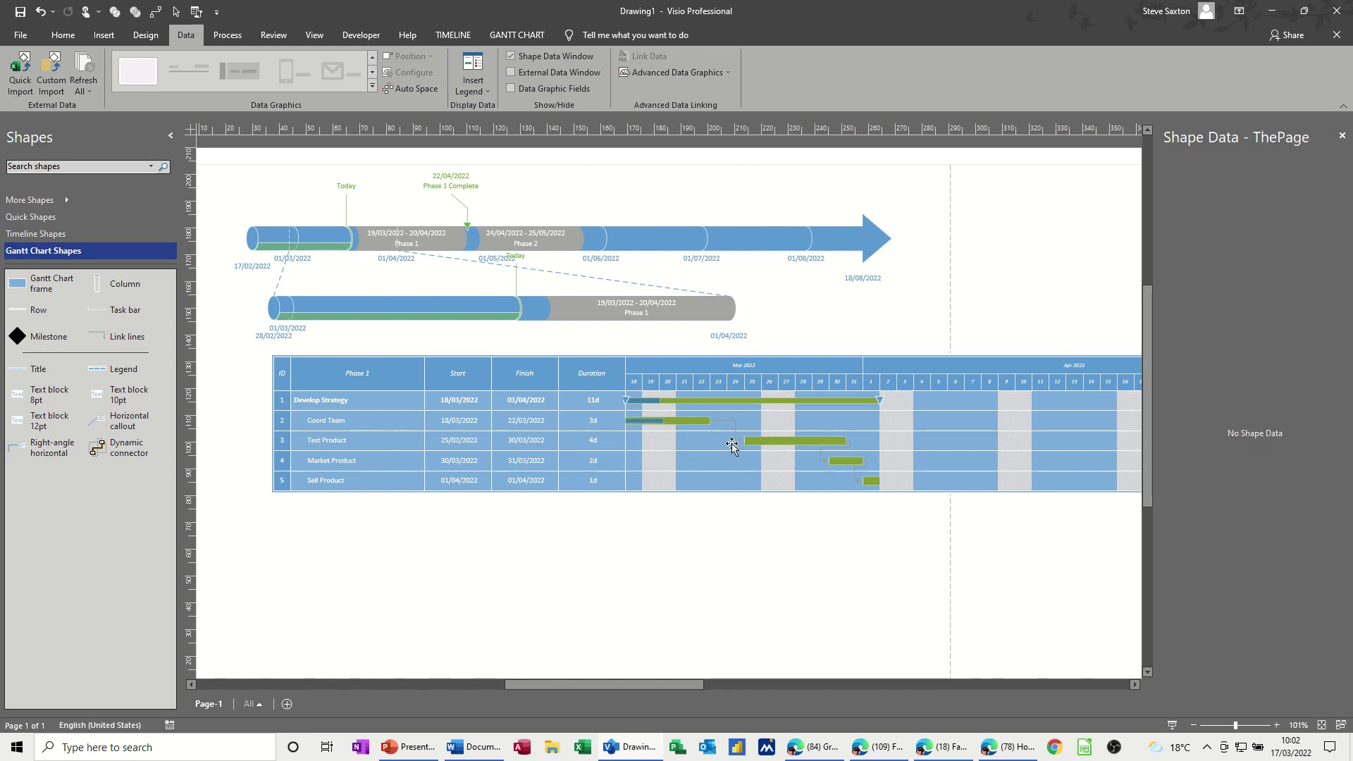
click(807, 442)
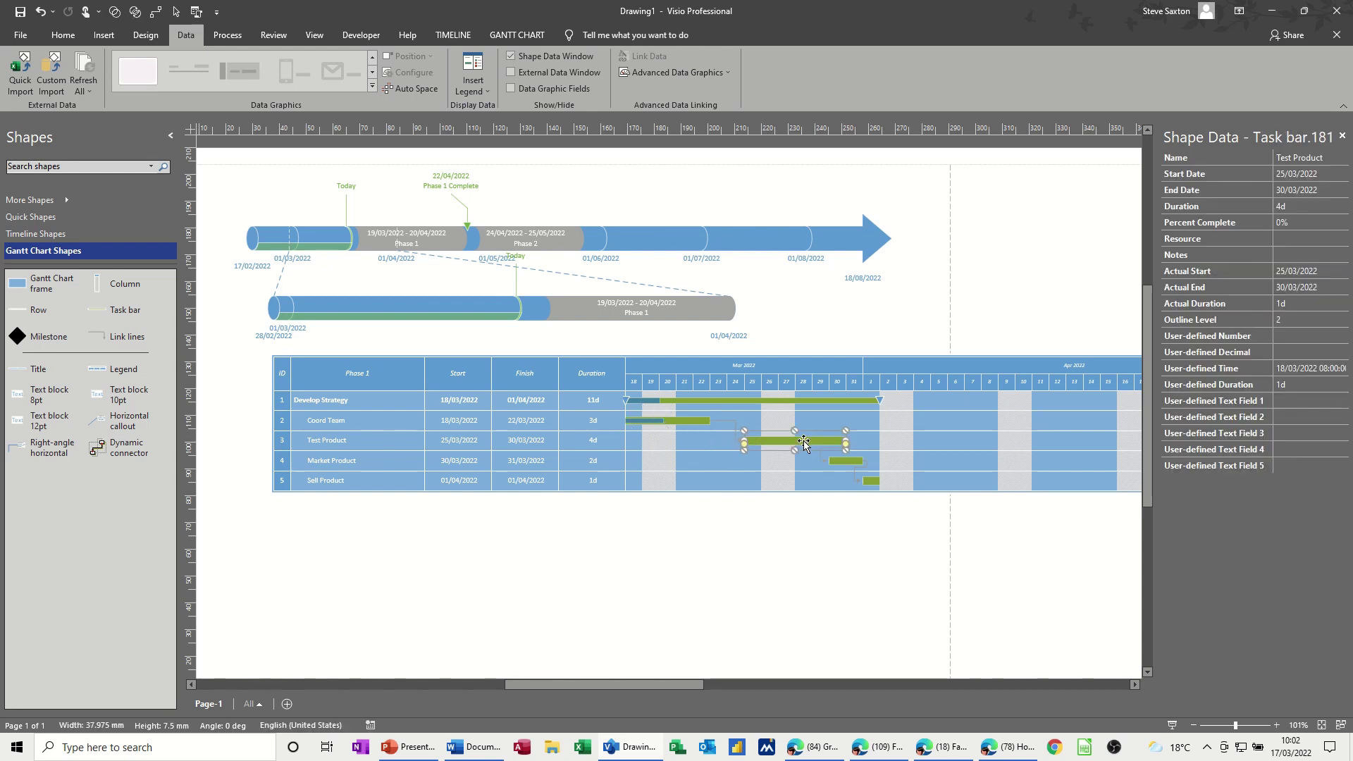
click(843, 461)
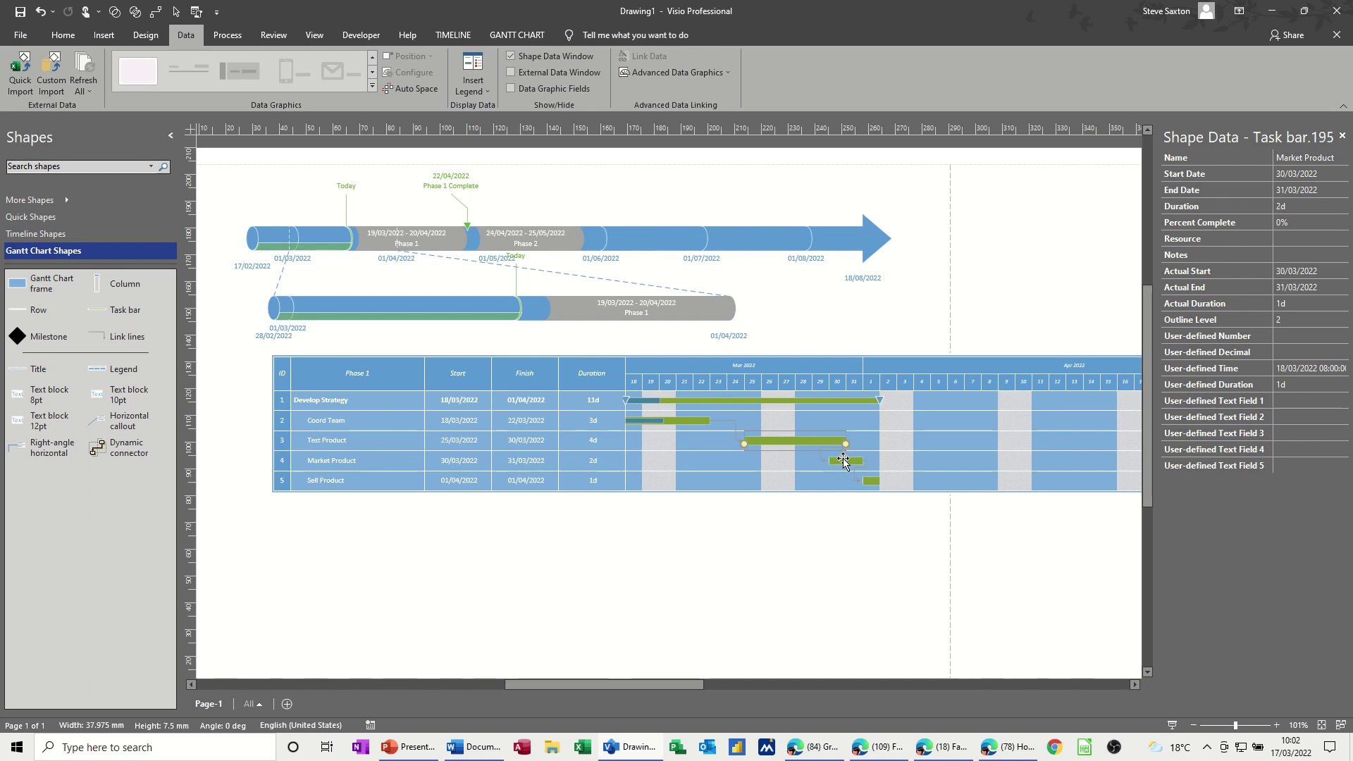
click(871, 481)
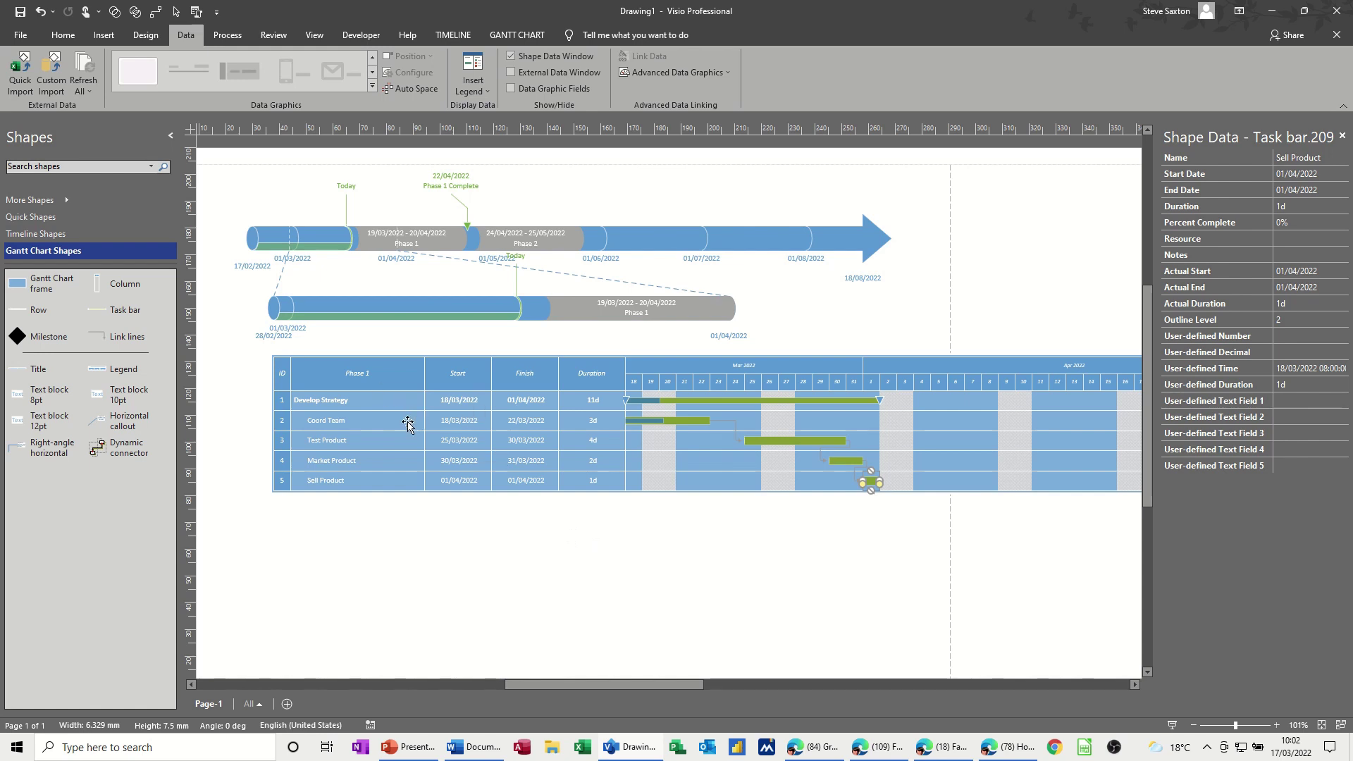
Place a second Gantt chart below the first, with a timescale from 25/04/2022 to 25/05/2022
drag(28, 283, 278, 508)
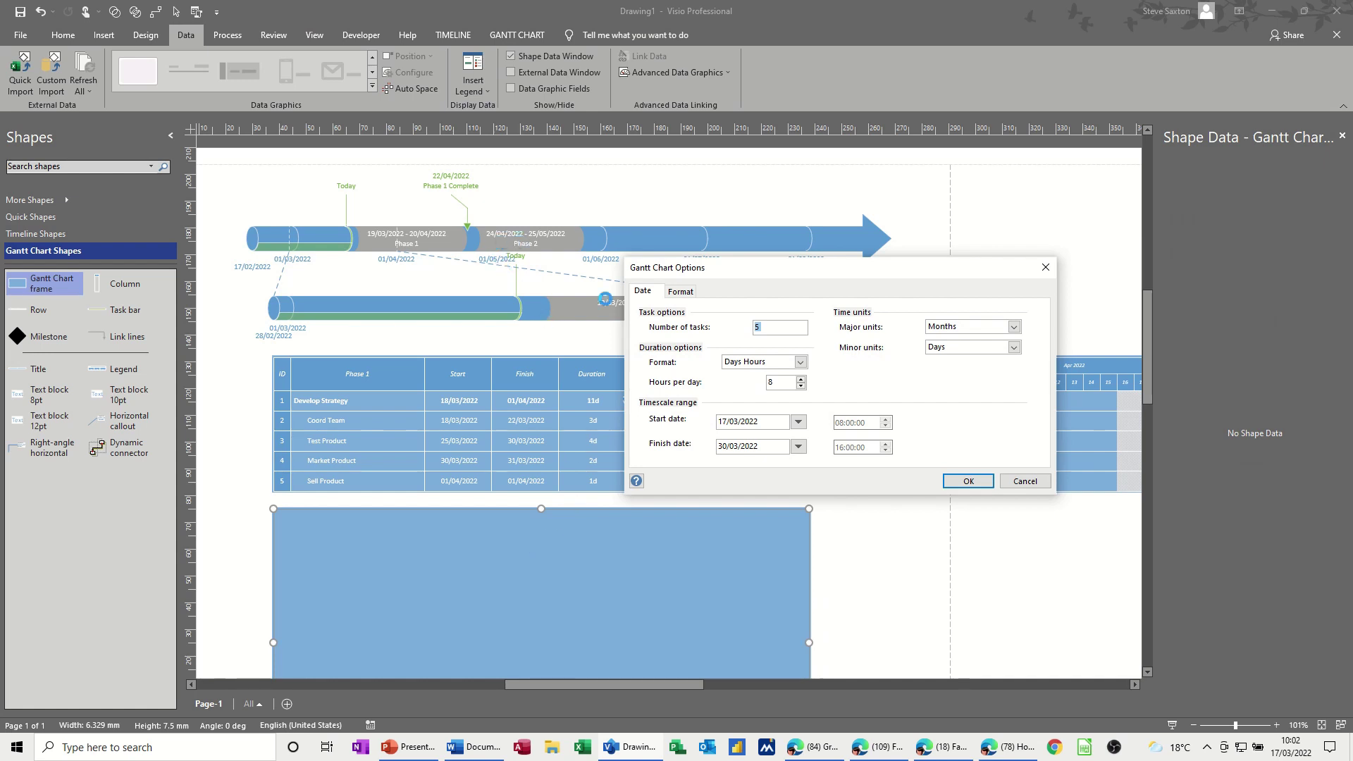
click(798, 422)
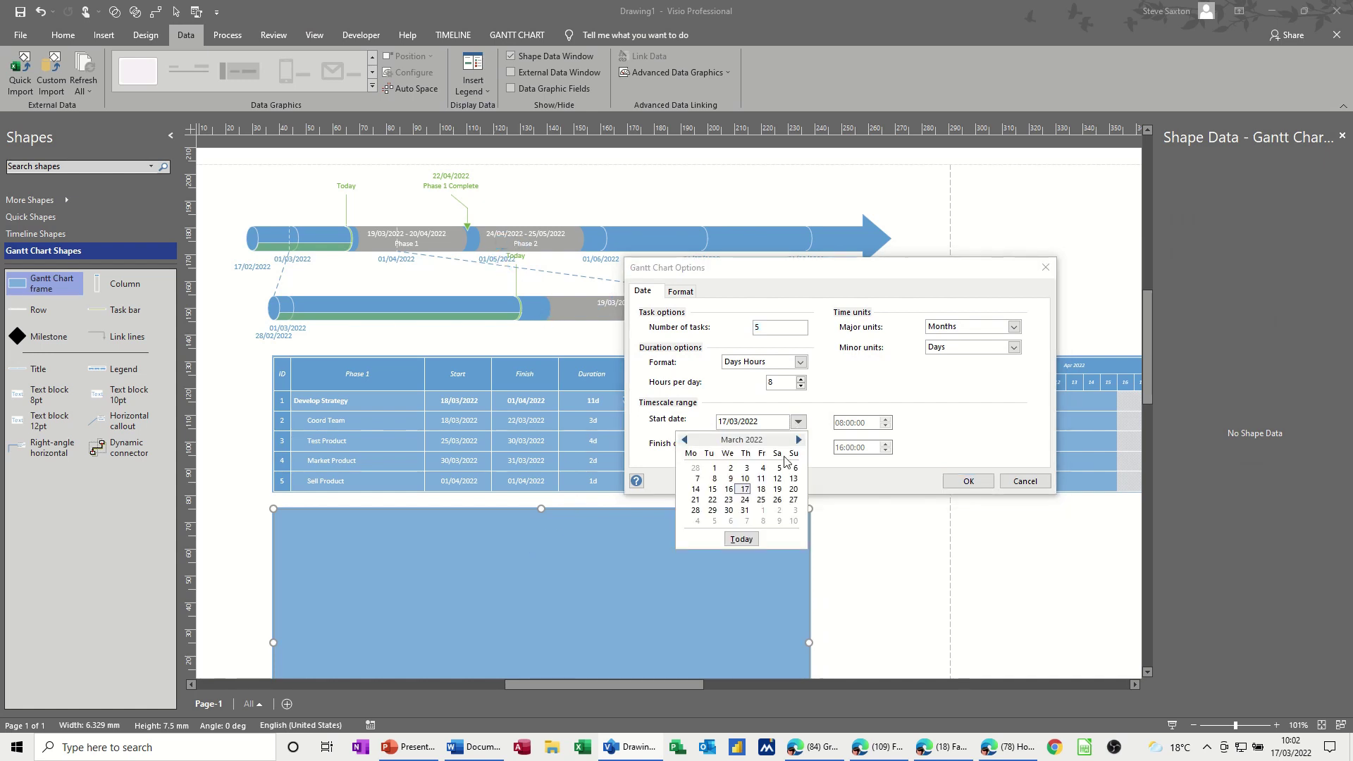
click(797, 440)
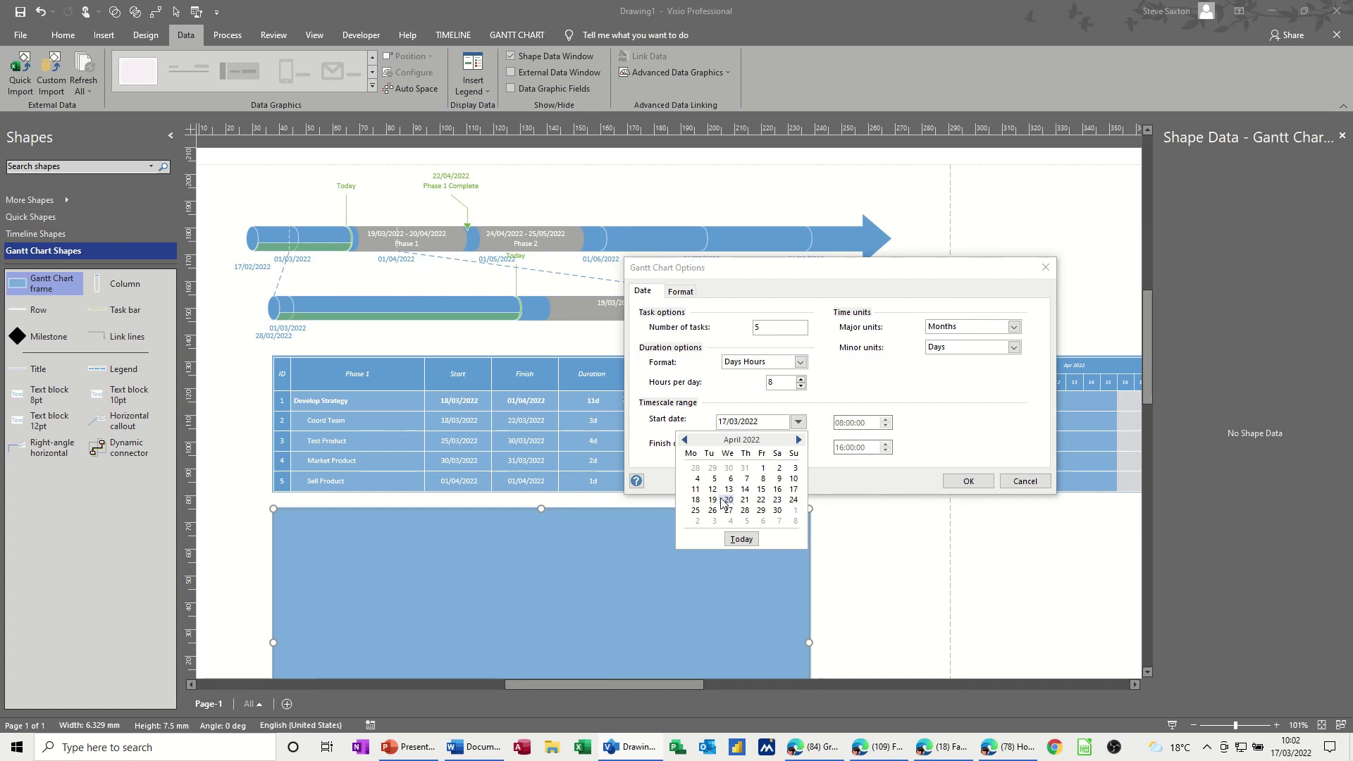
click(696, 512)
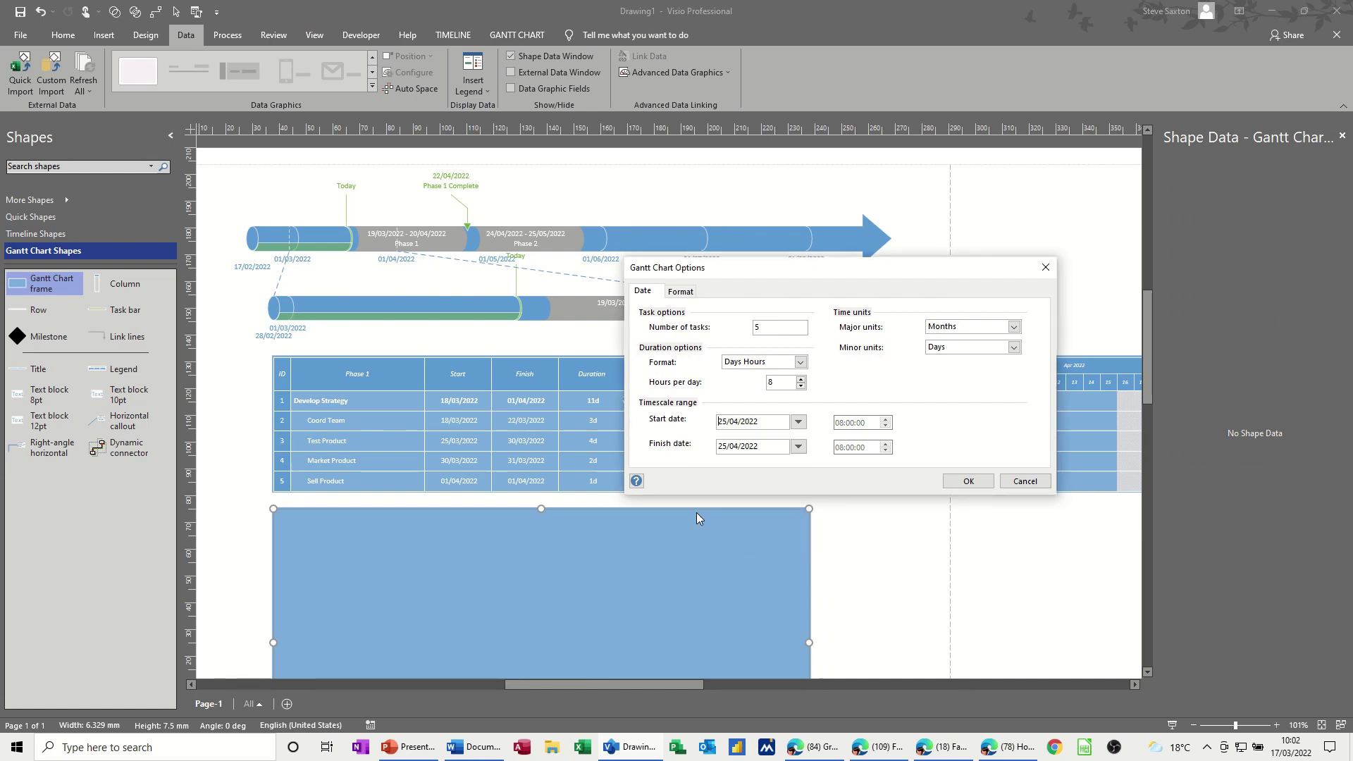
click(797, 448)
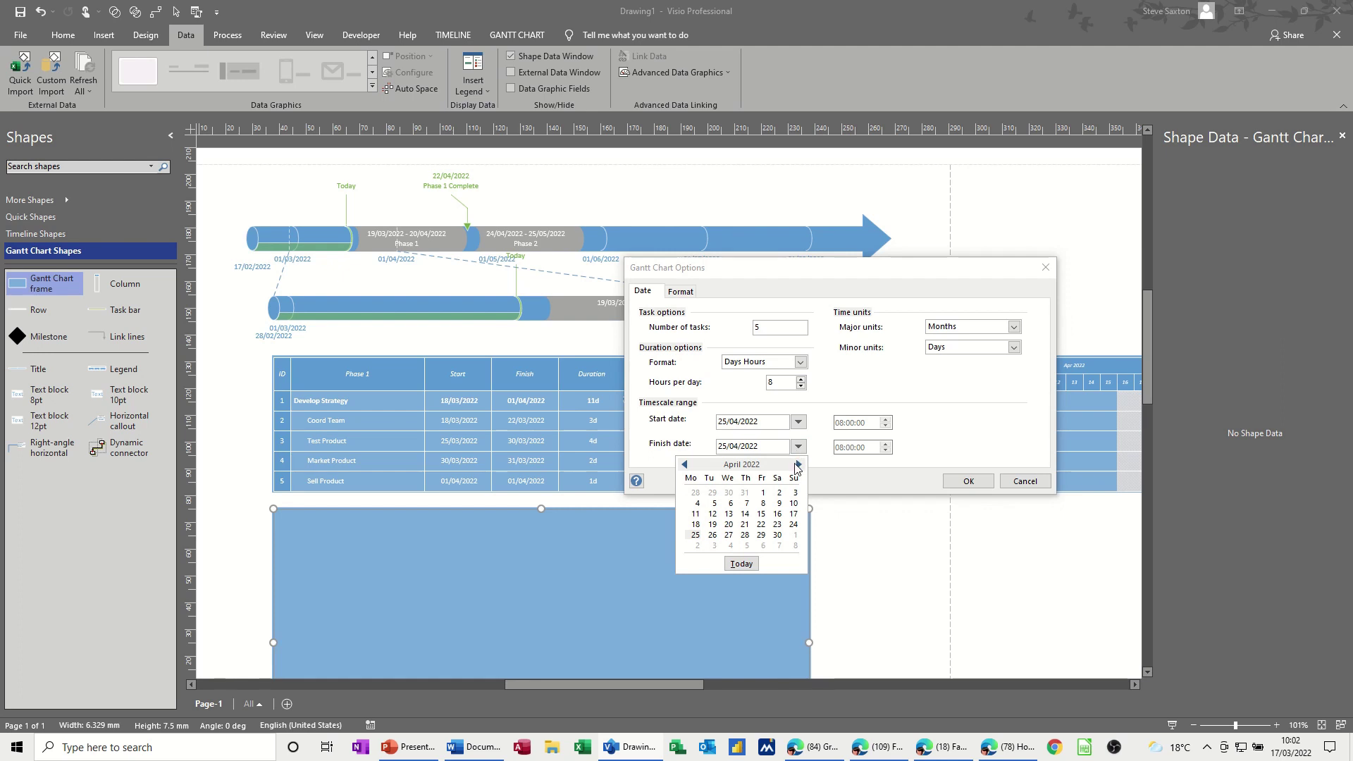
click(797, 465)
click(733, 534)
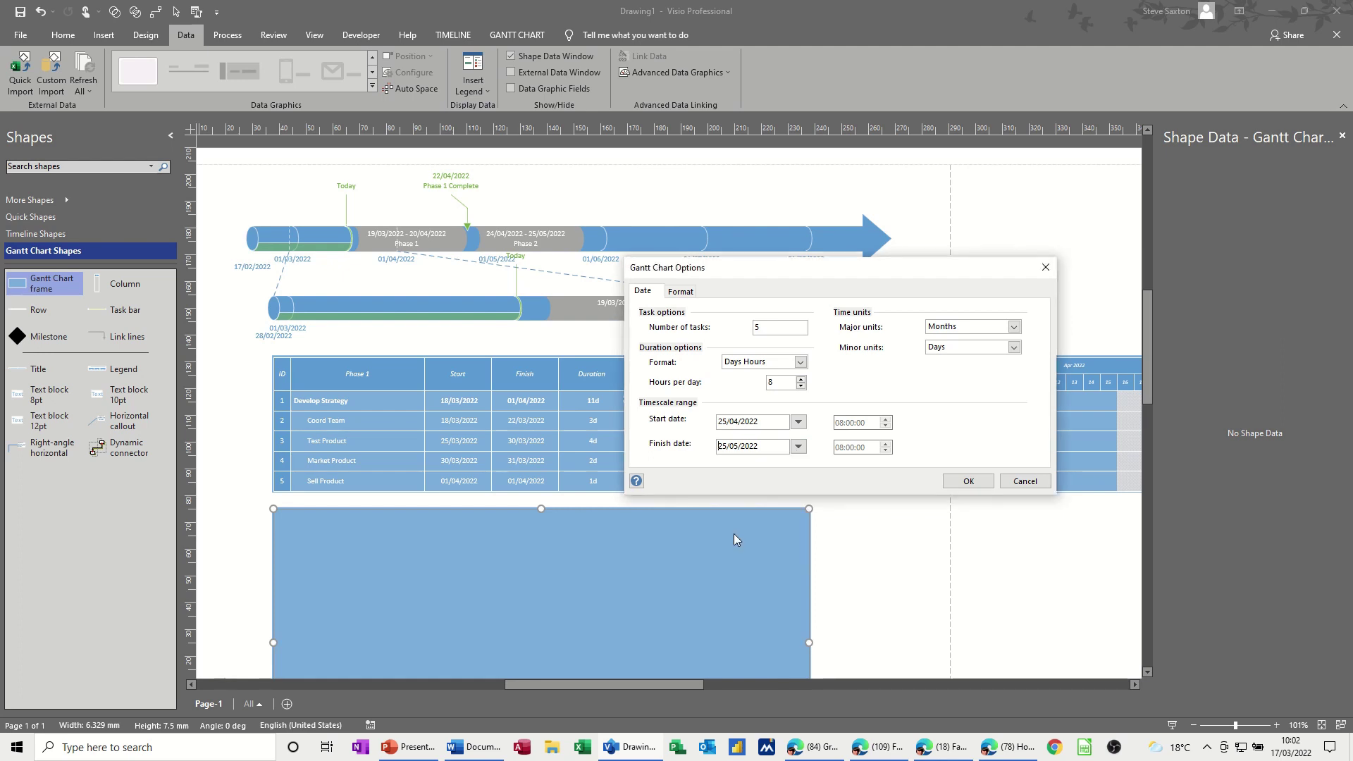
click(955, 486)
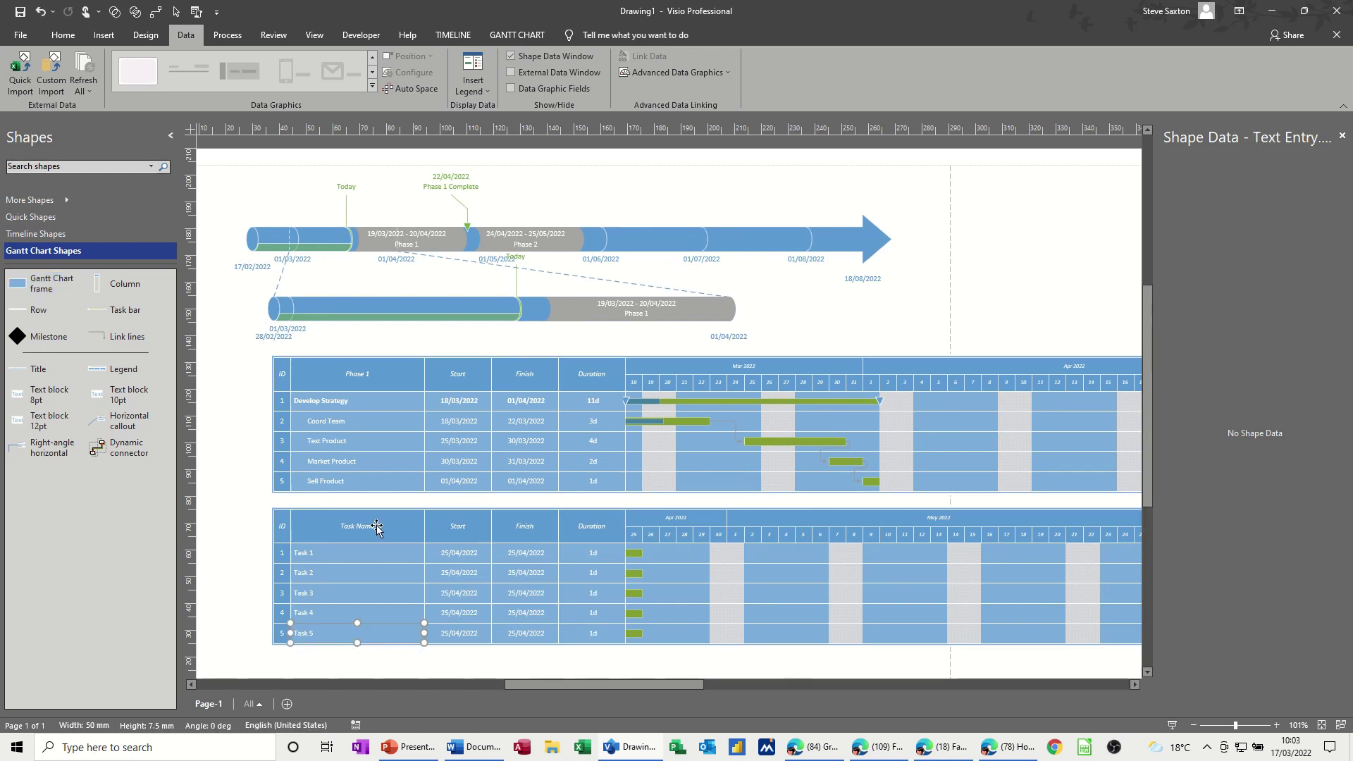
Title the new chart's Task Name column 'Phase 2'
click(362, 526)
double_click(361, 526)
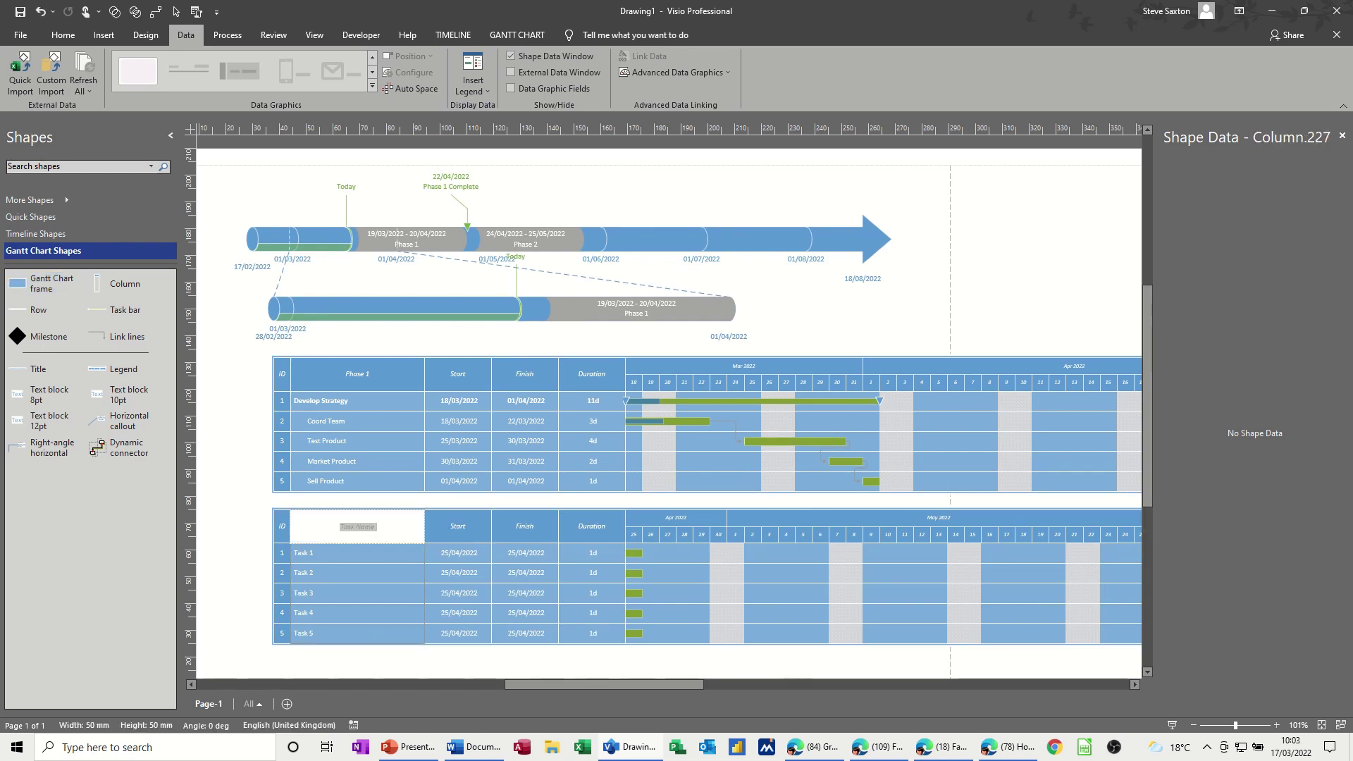
text(Phase 2)
click(342, 554)
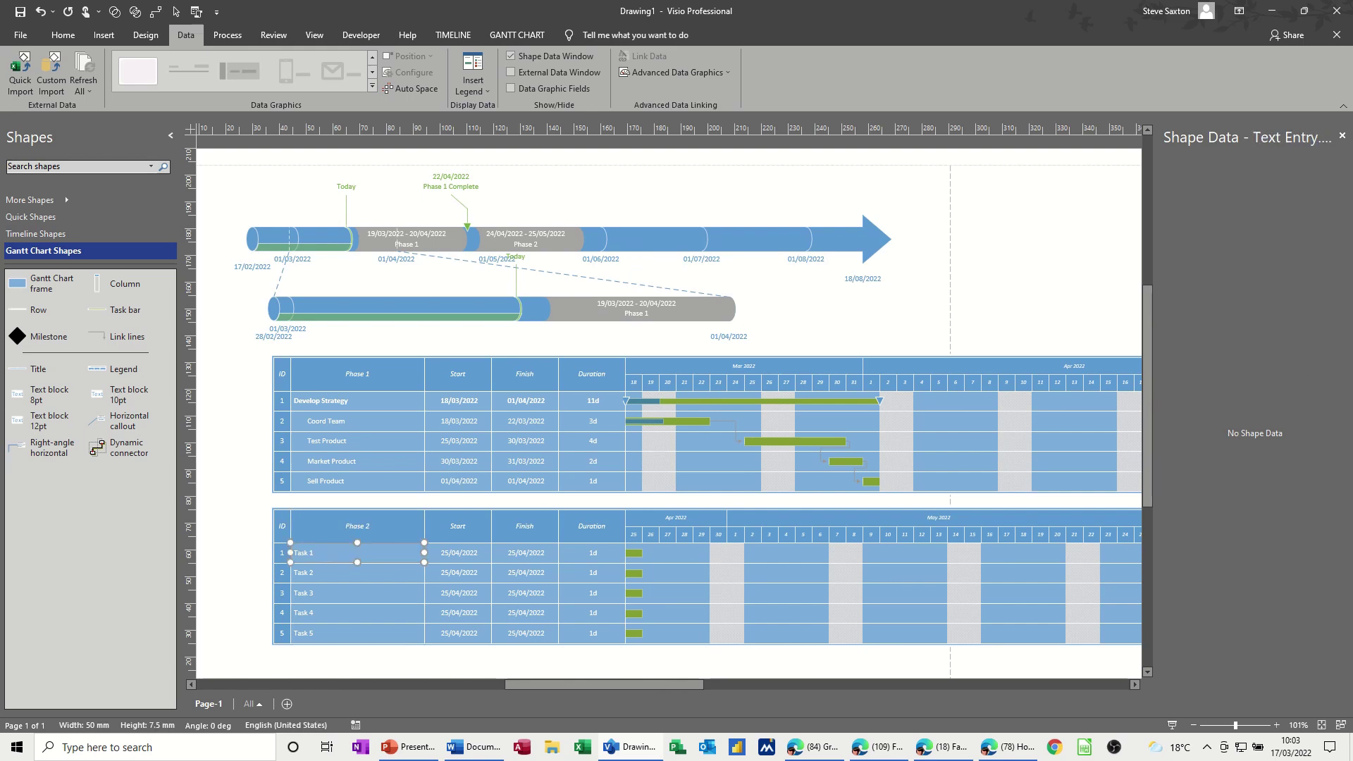
Rename the five tasks Install Software, Test, Train, GoLive and Review
key(BackSpace)
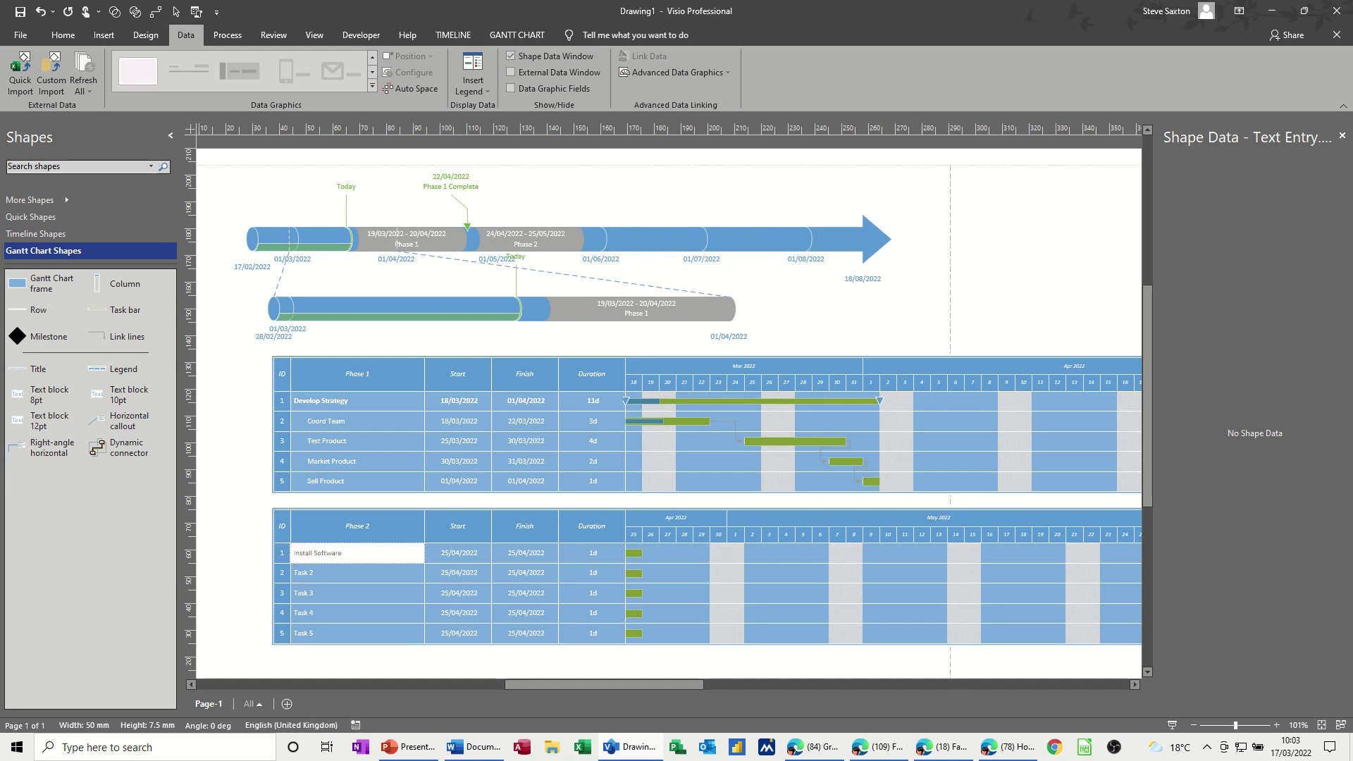
click(354, 568)
text(T)
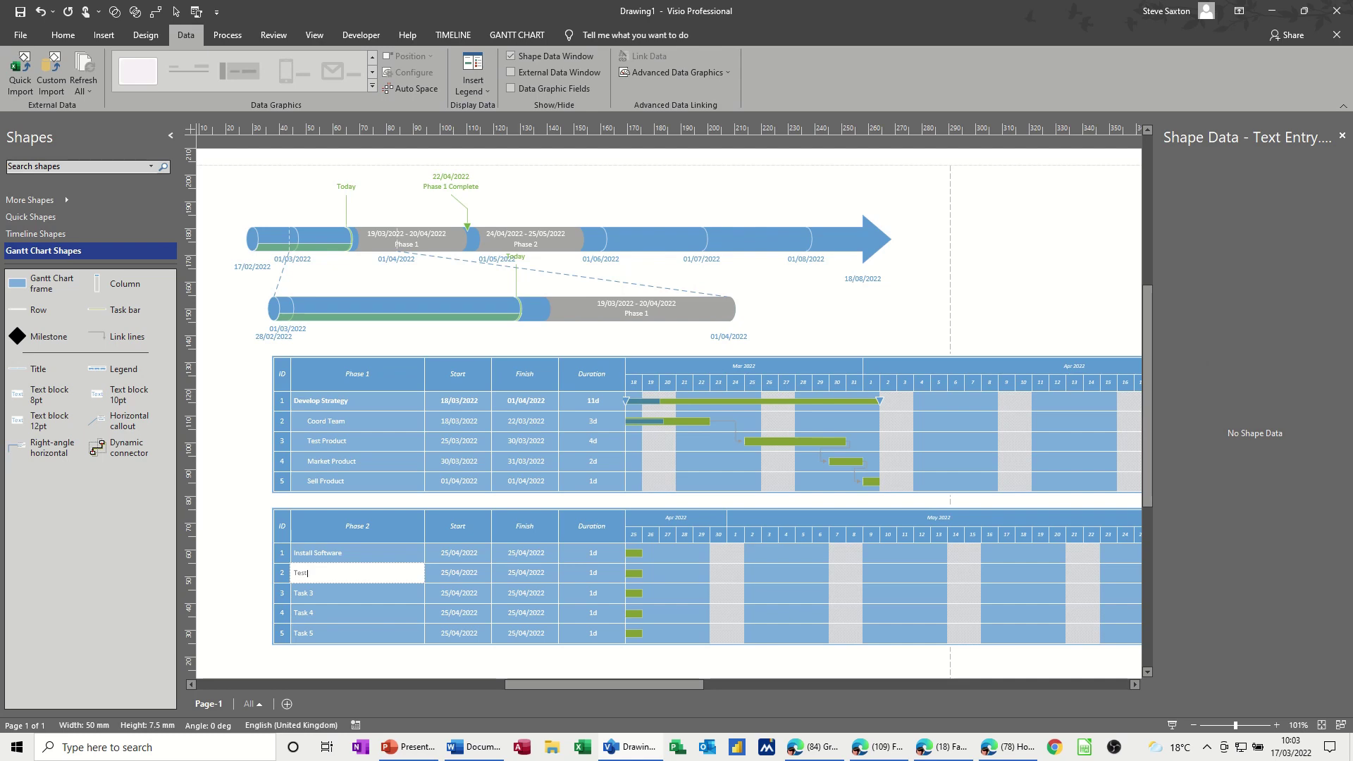
text(est)
click(289, 592)
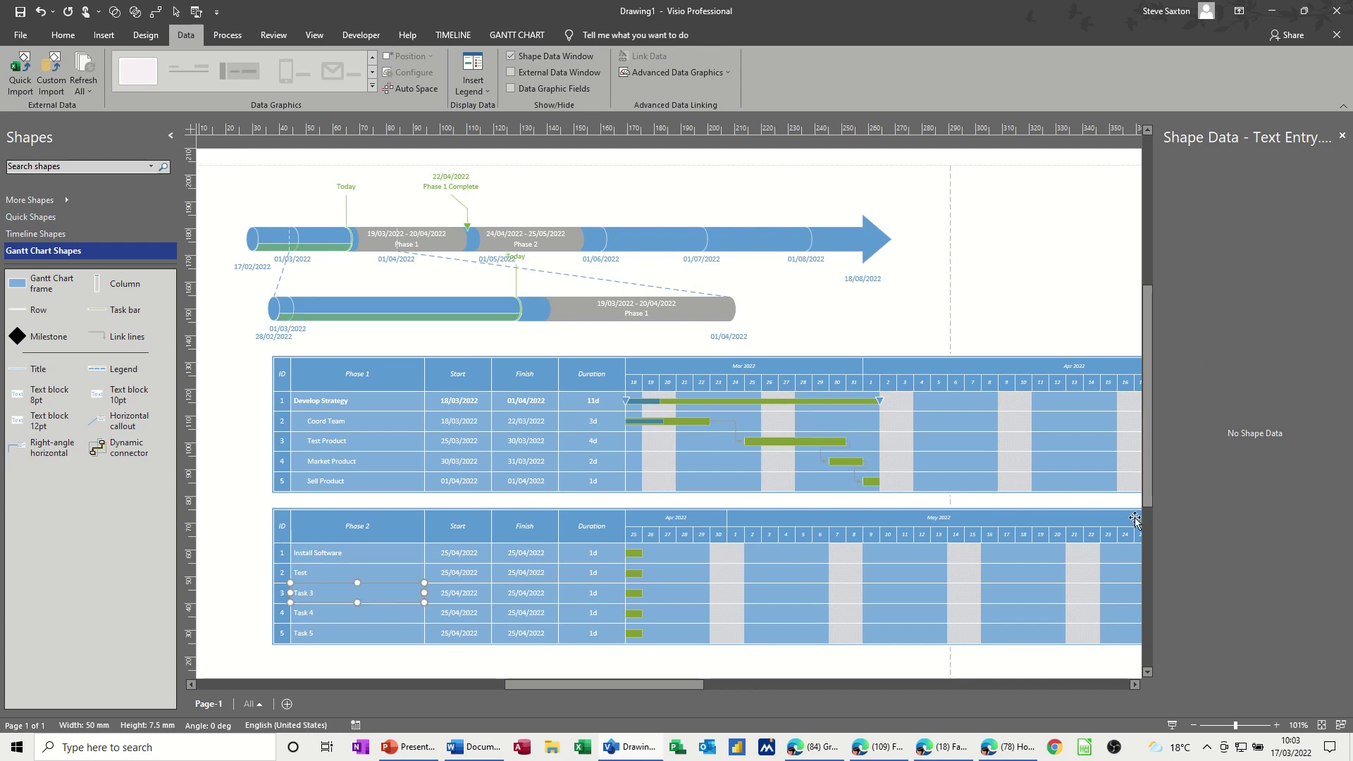
text(Train)
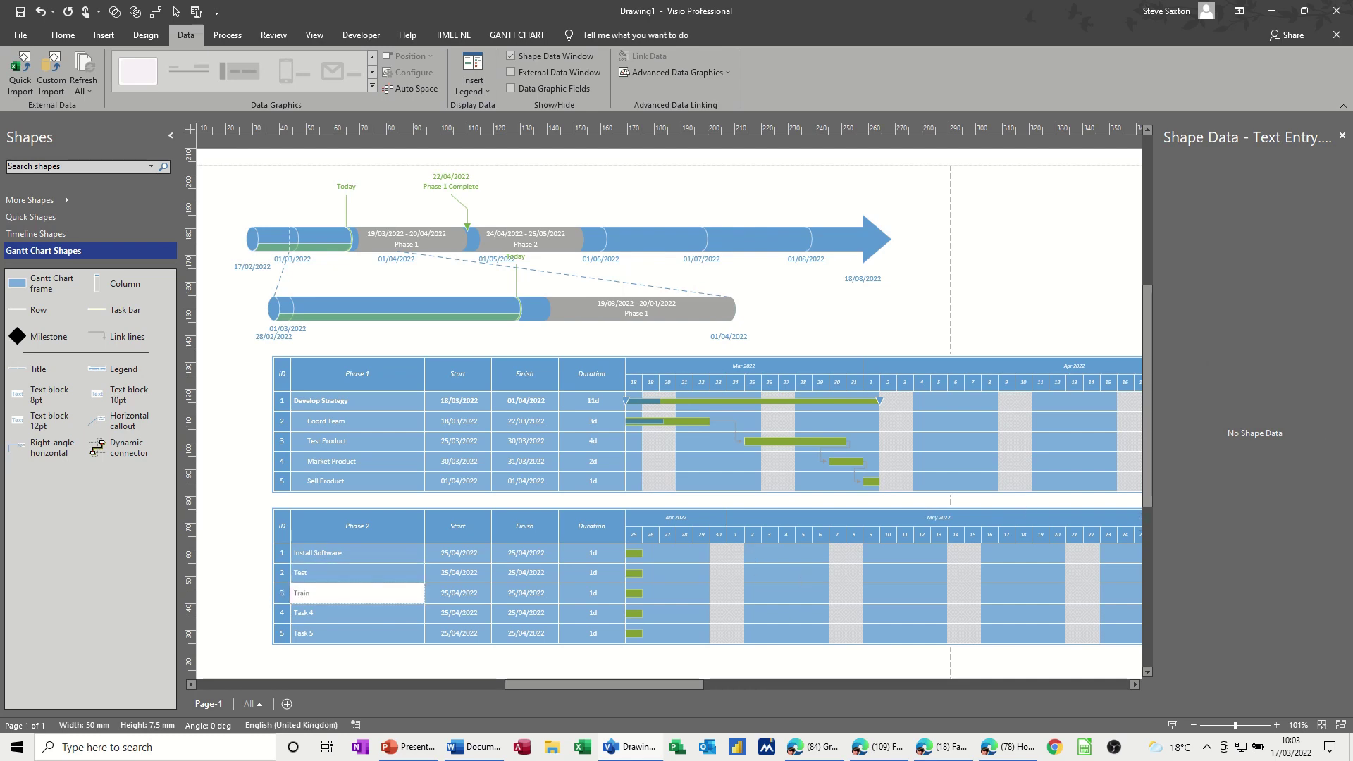
click(325, 614)
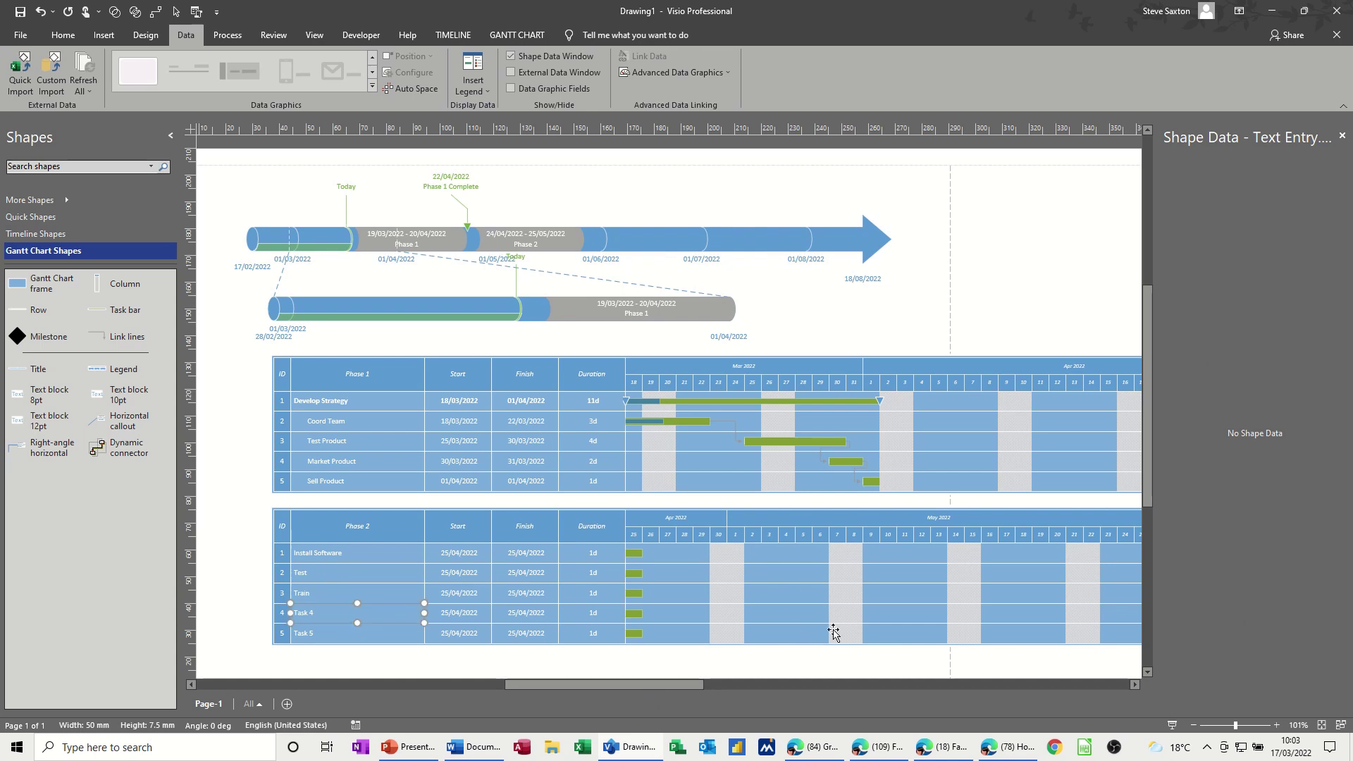
text(GoLive)
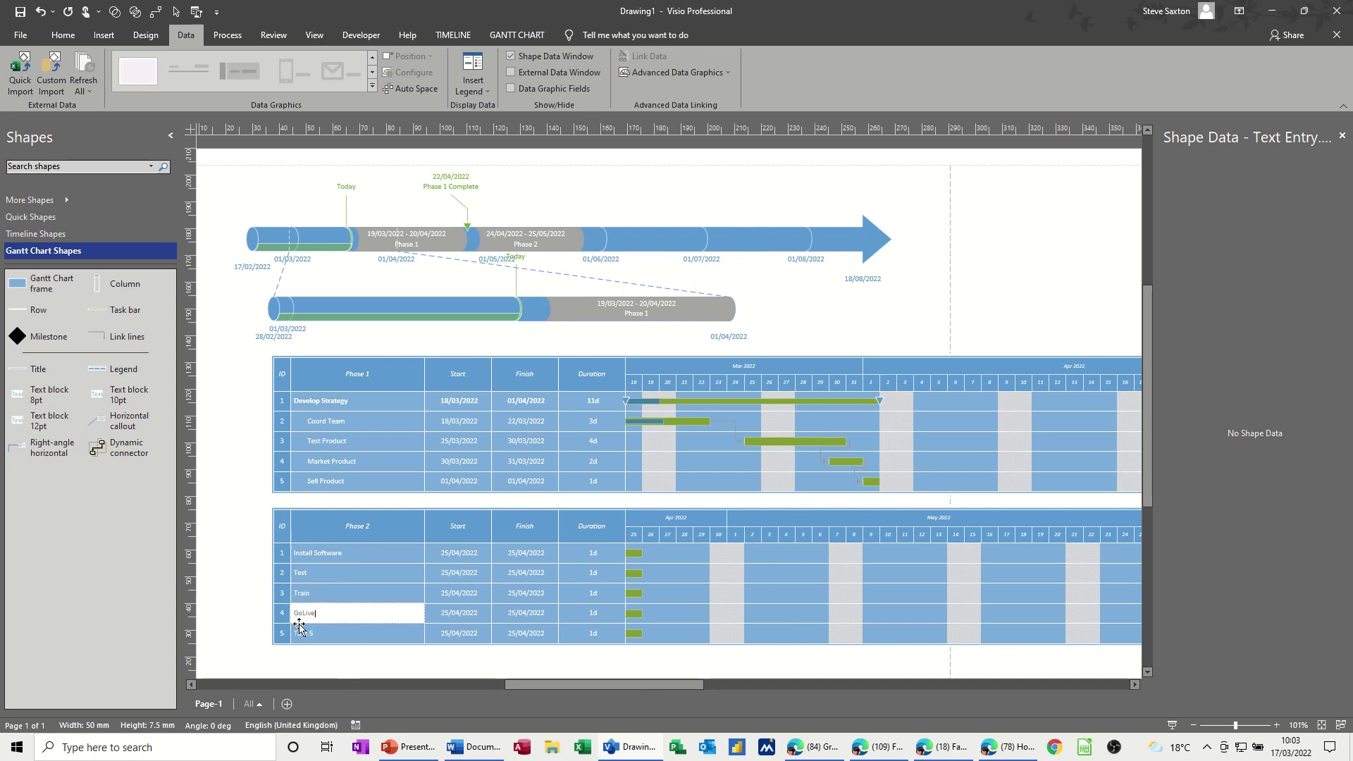
click(321, 634)
text(Re)
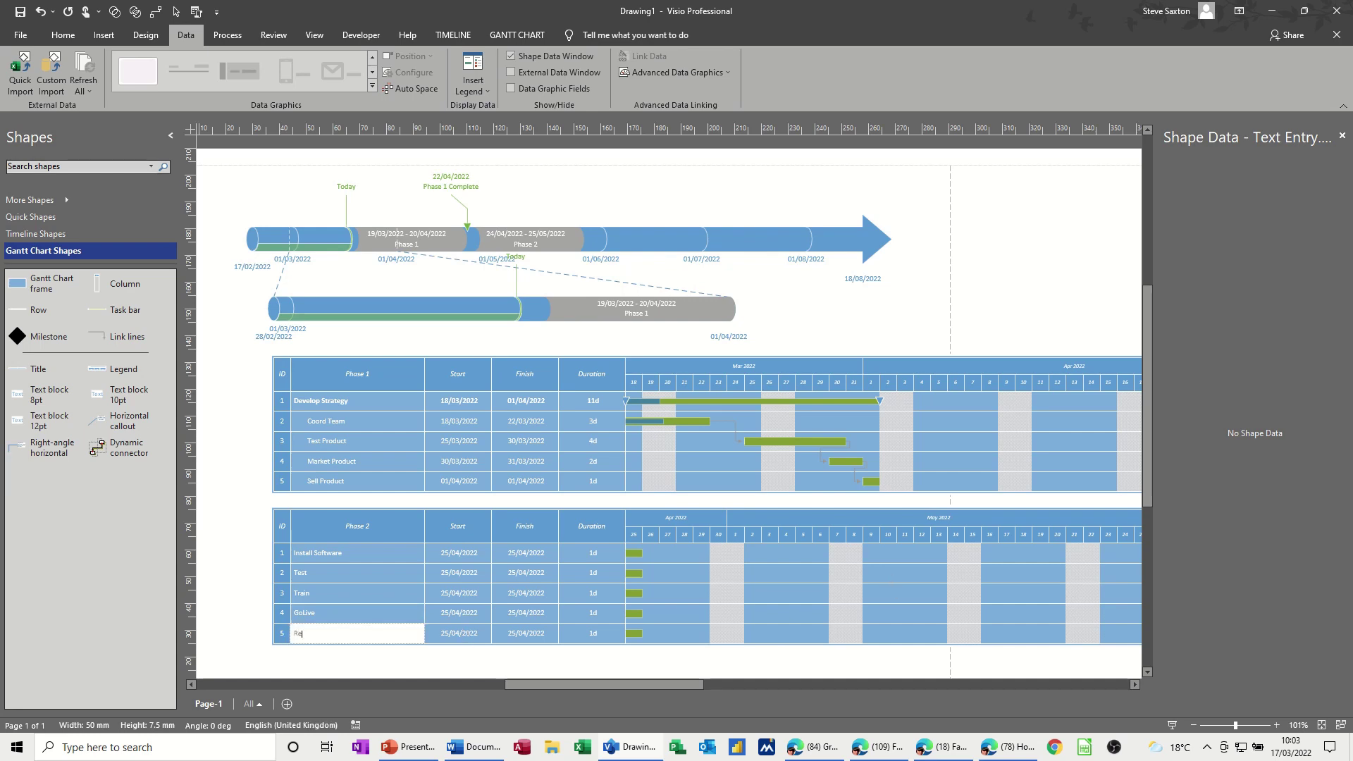
text(view)
click(736, 590)
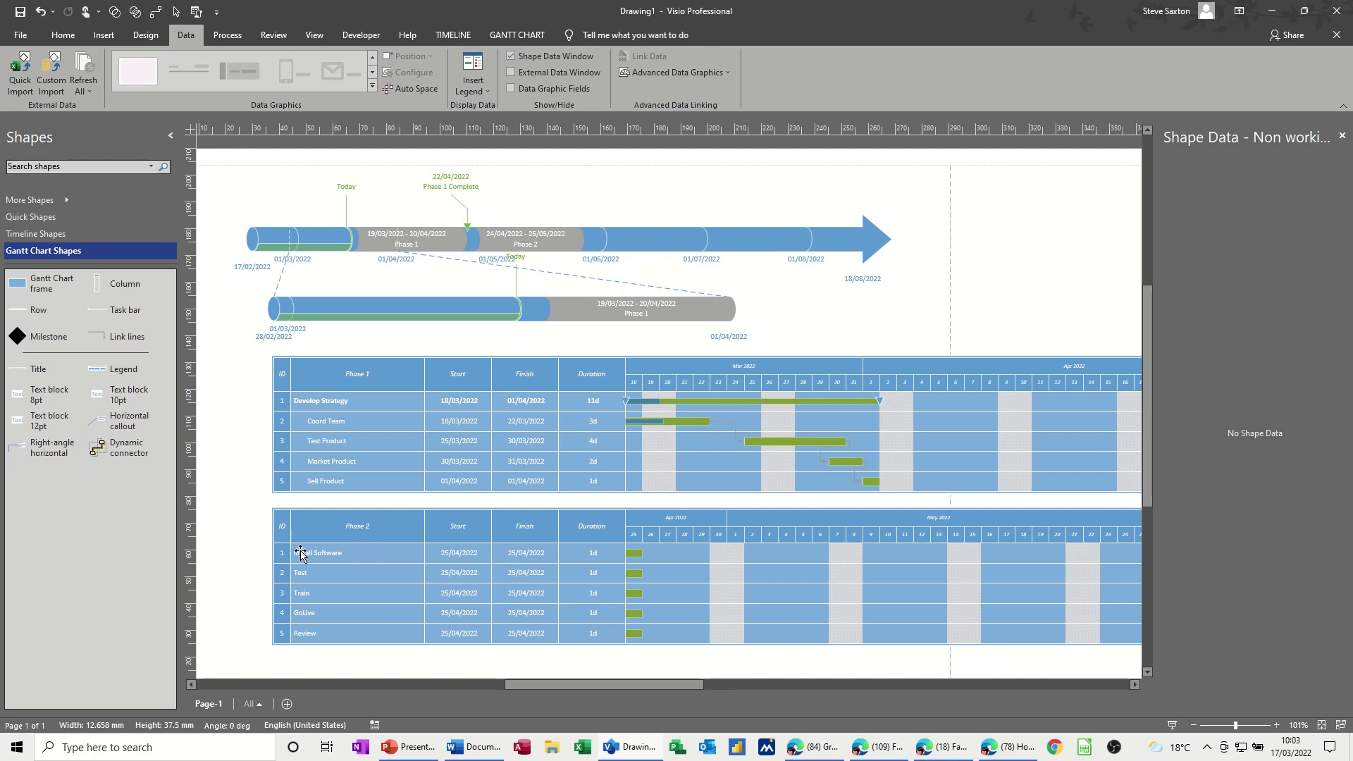
click(335, 576)
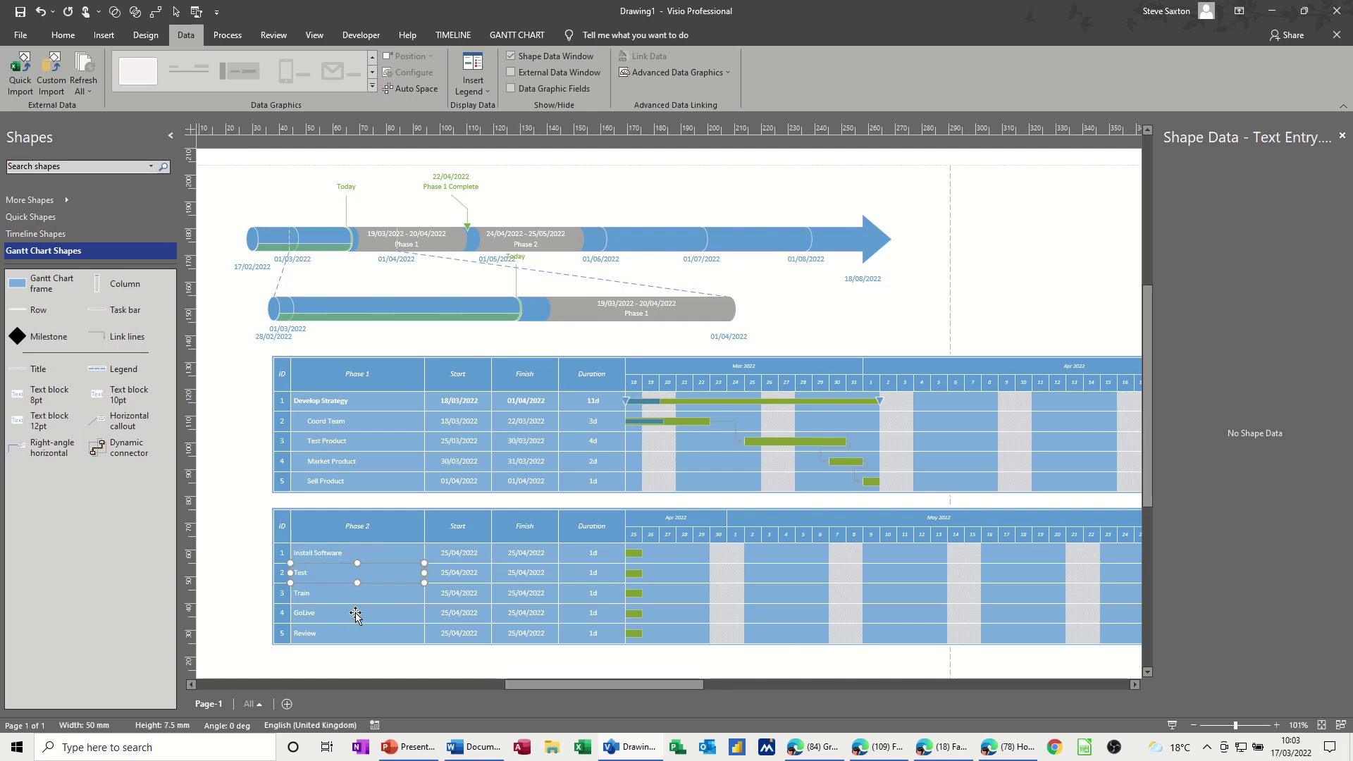
shift+click(344, 595)
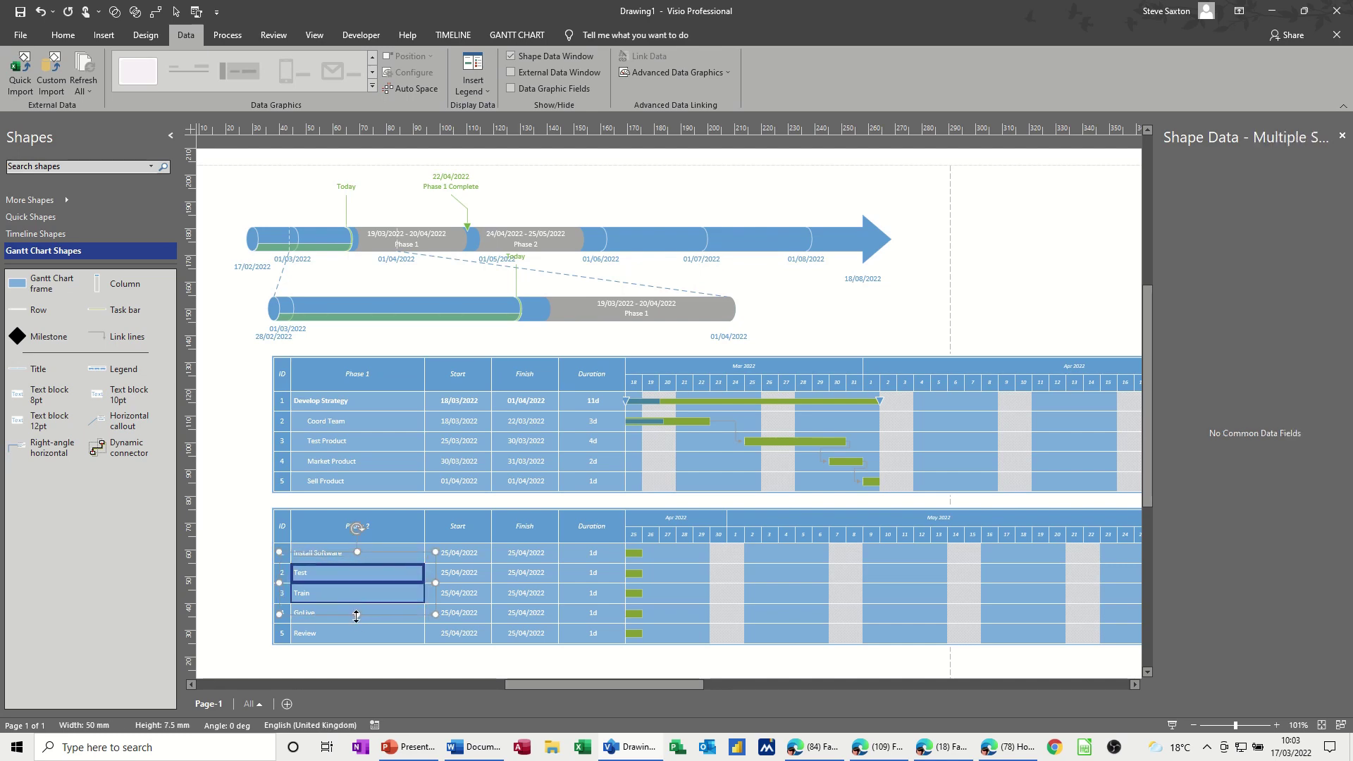
Make Test, Train, GoLive and Review subtasks of Install Software and link them in sequence
shift+click(384, 629)
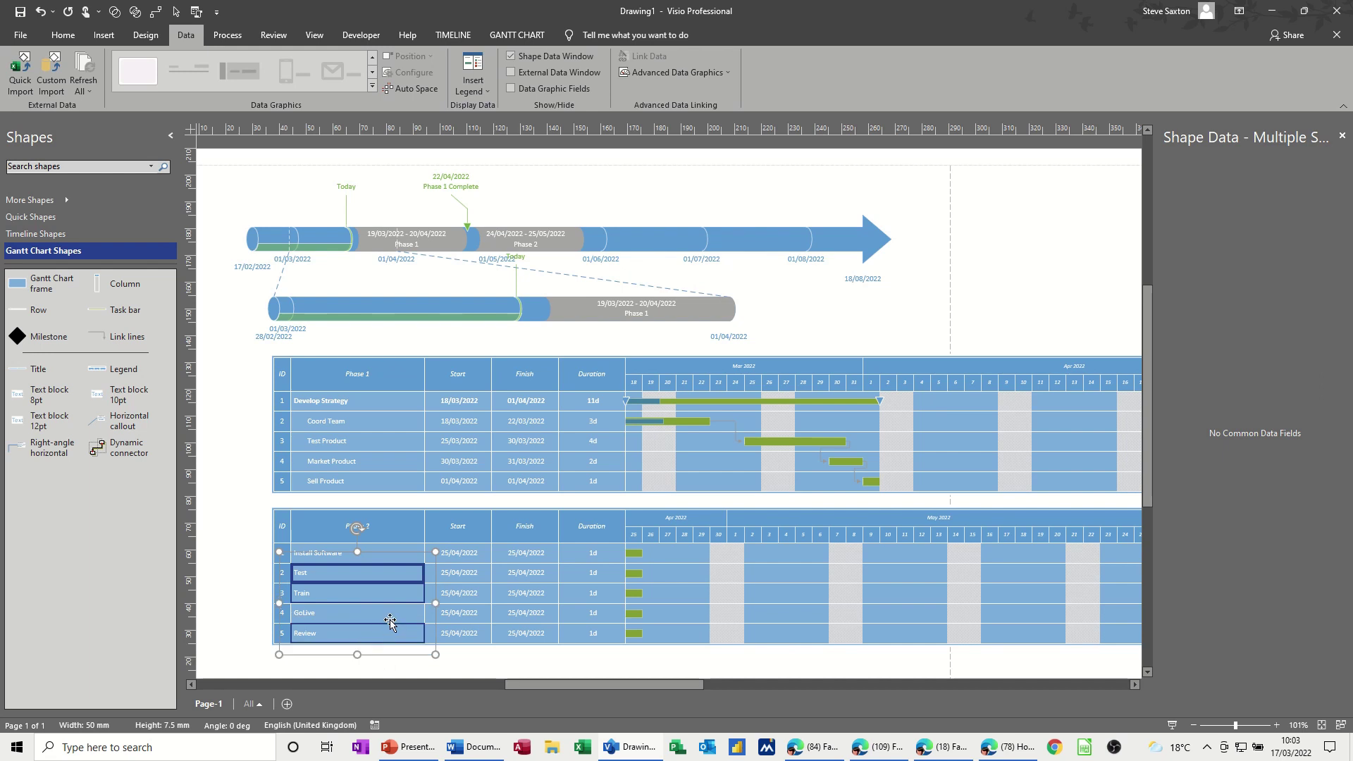
shift+click(388, 619)
click(223, 573)
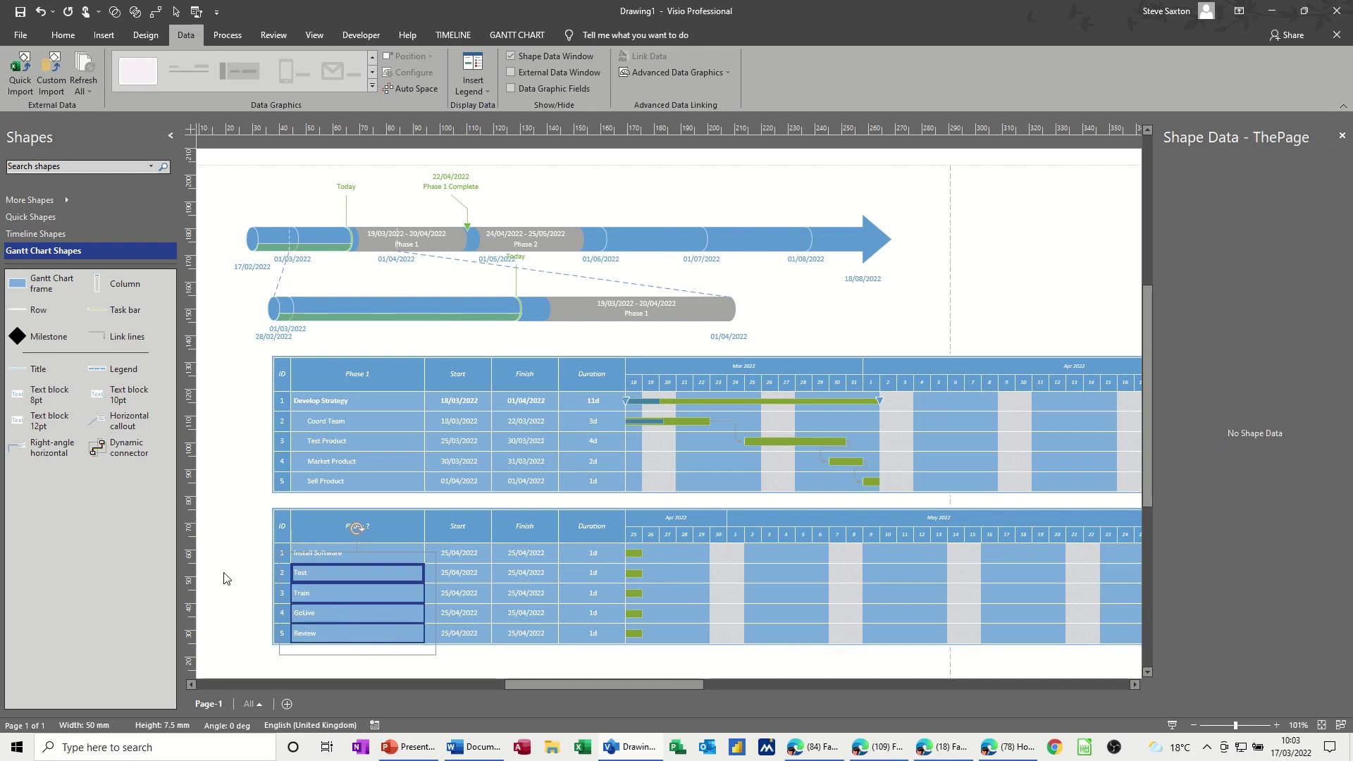
click(352, 574)
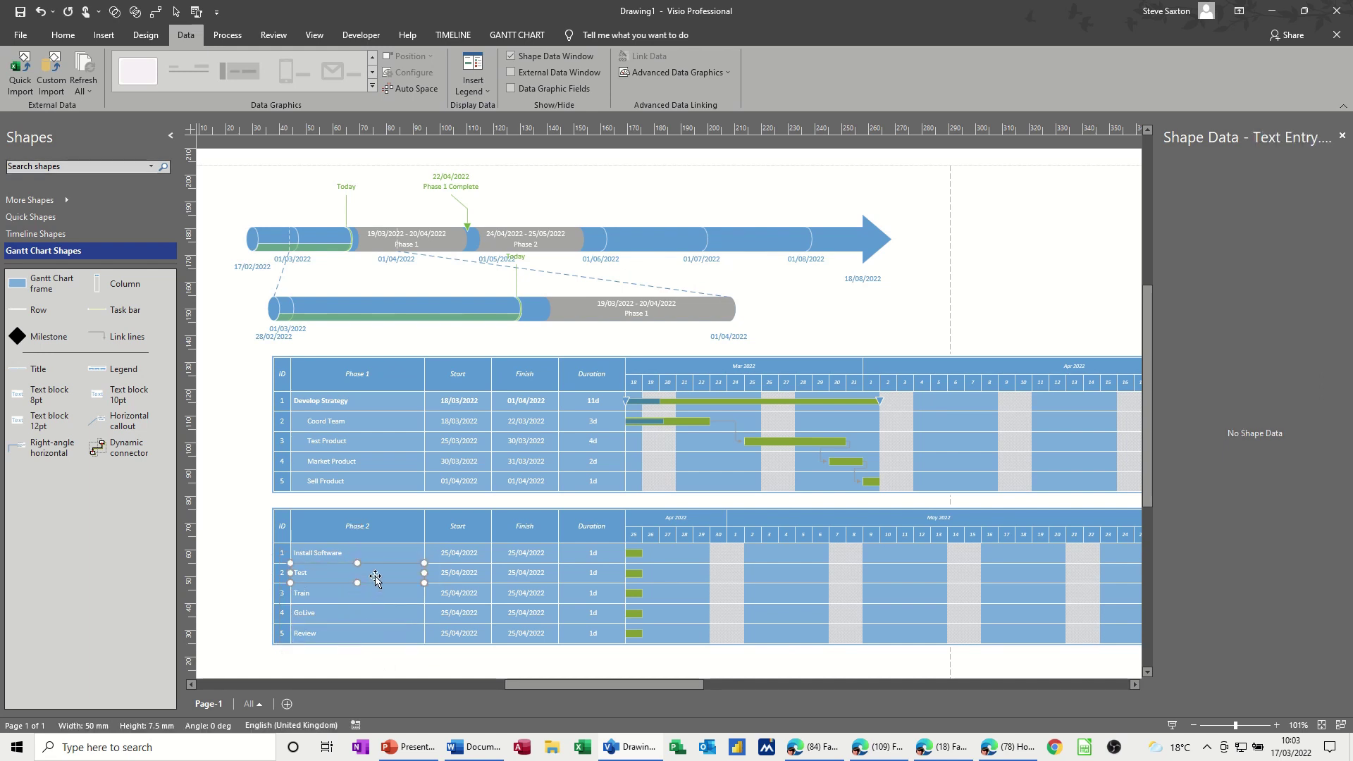
shift+click(382, 593)
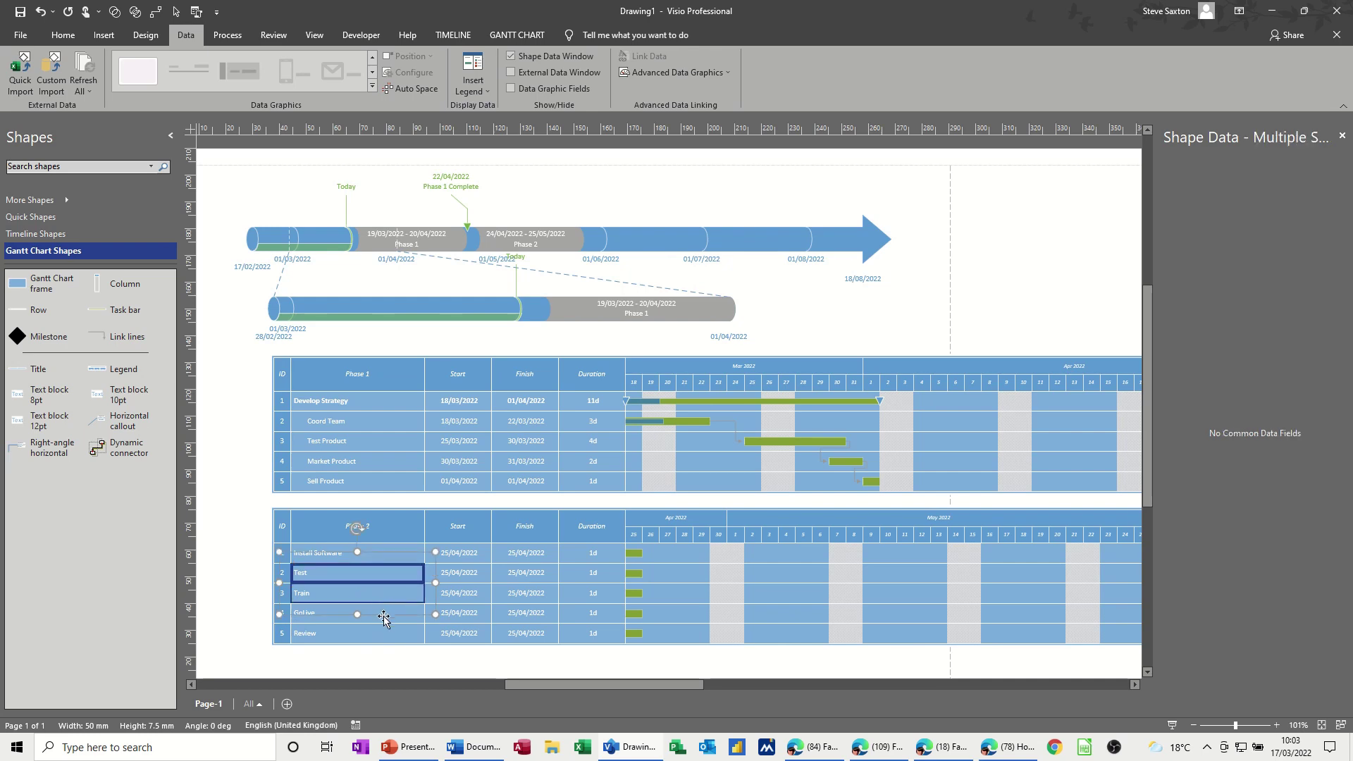
shift+click(385, 615)
shift+click(384, 639)
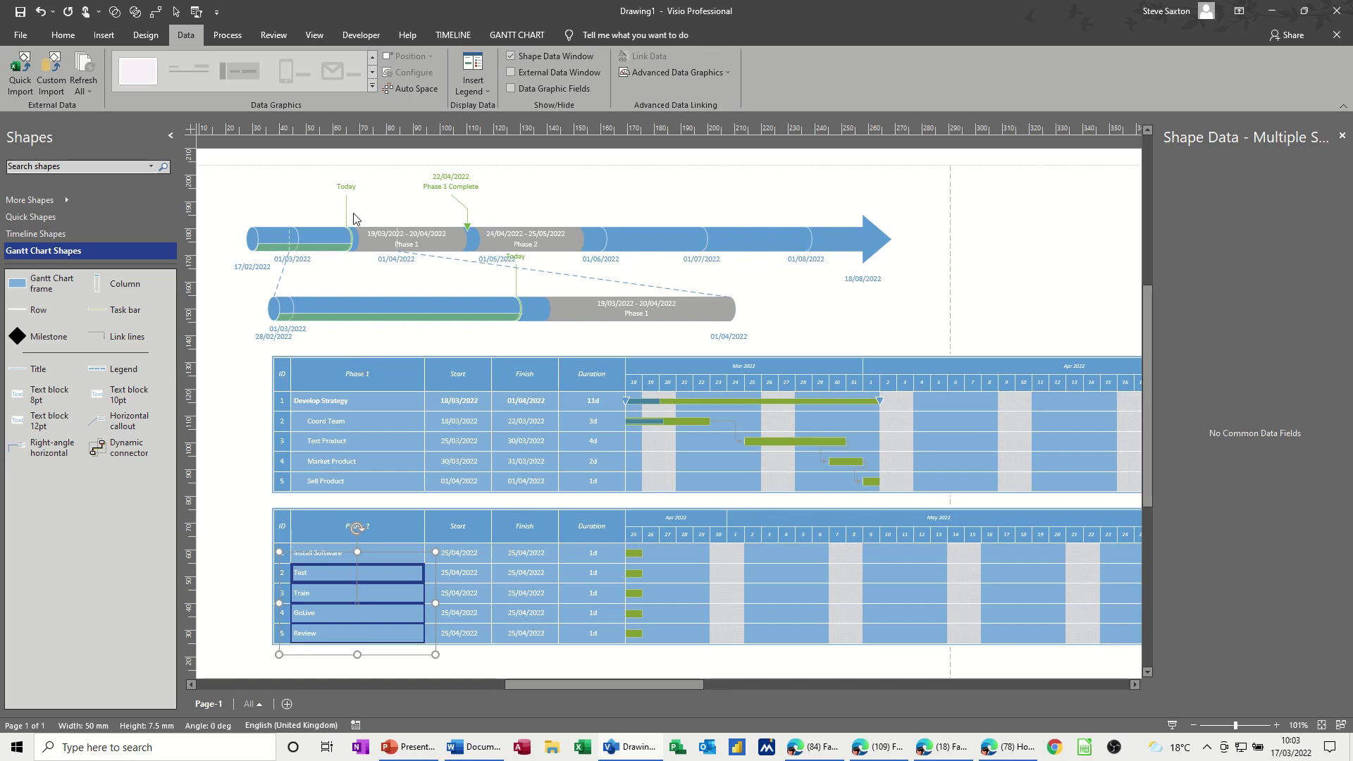
click(517, 34)
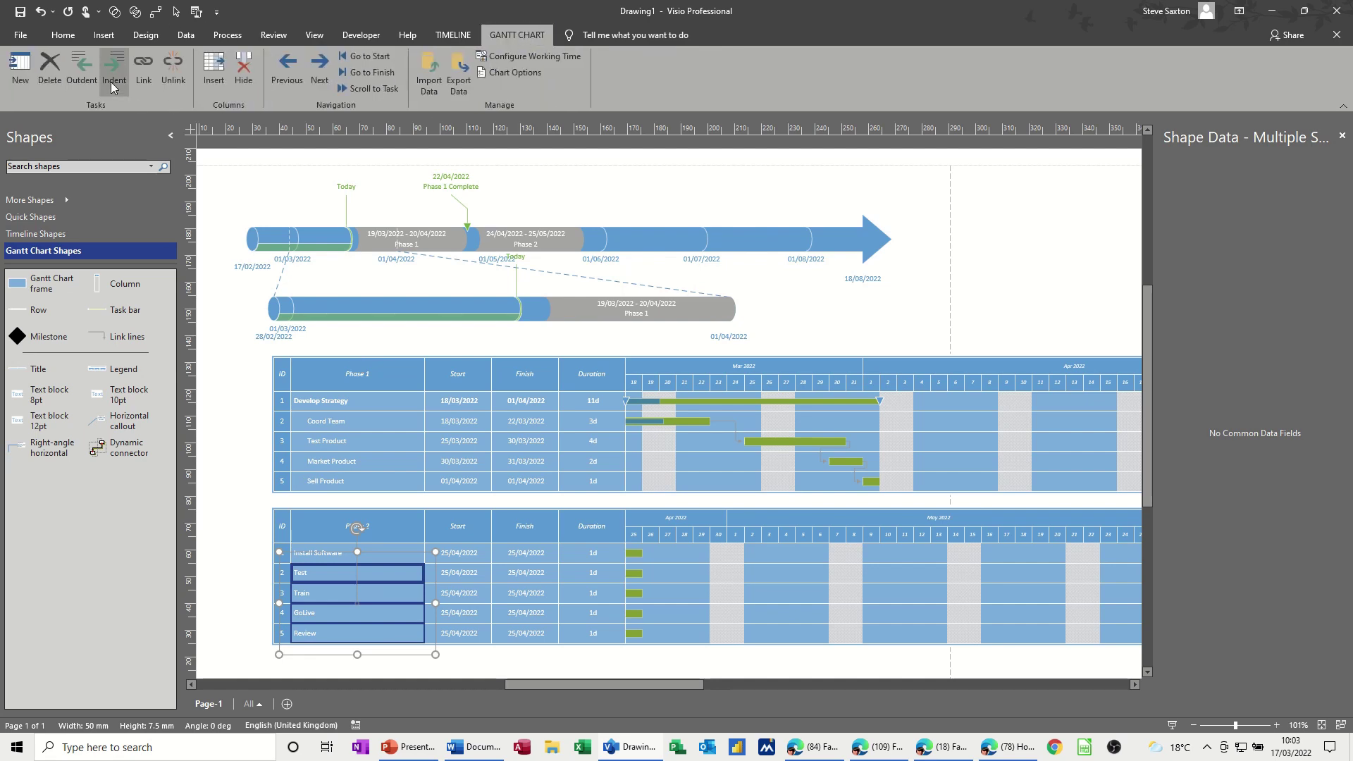
click(111, 86)
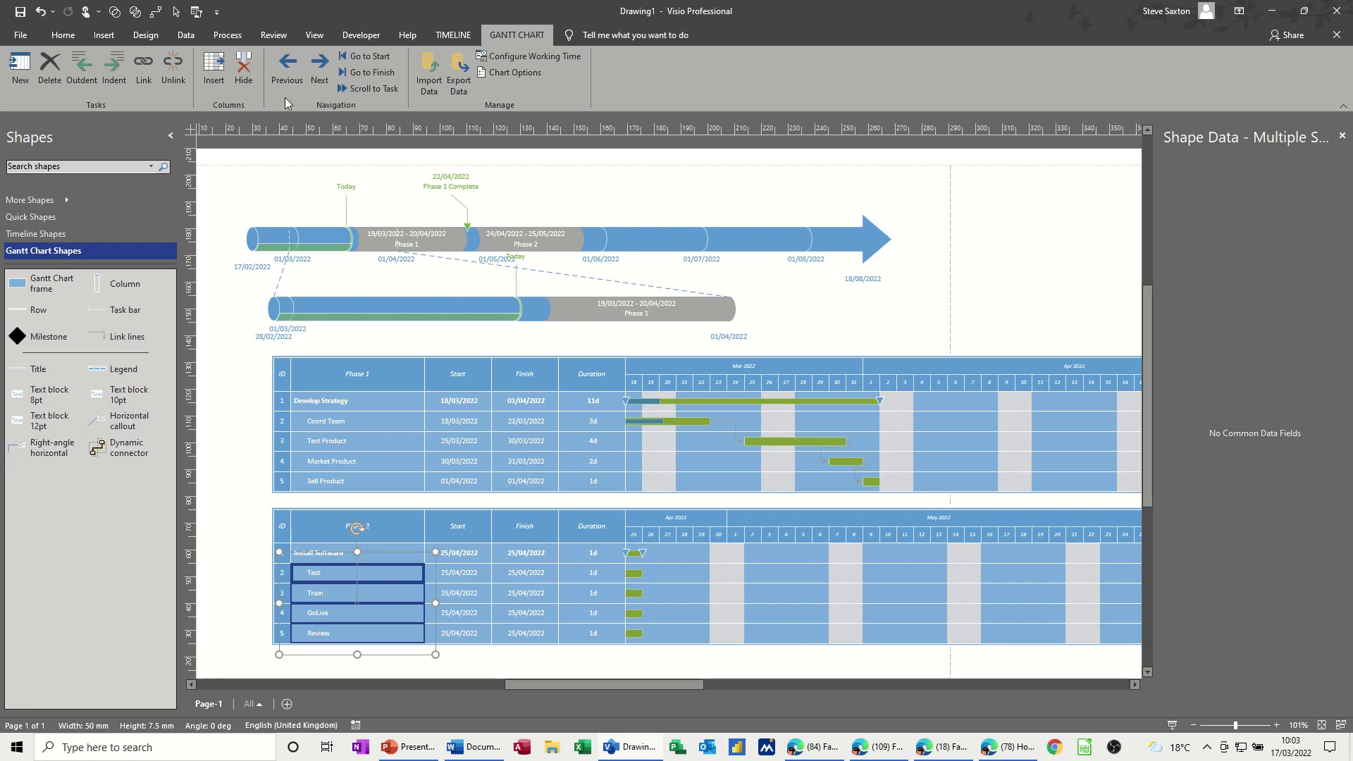
click(141, 71)
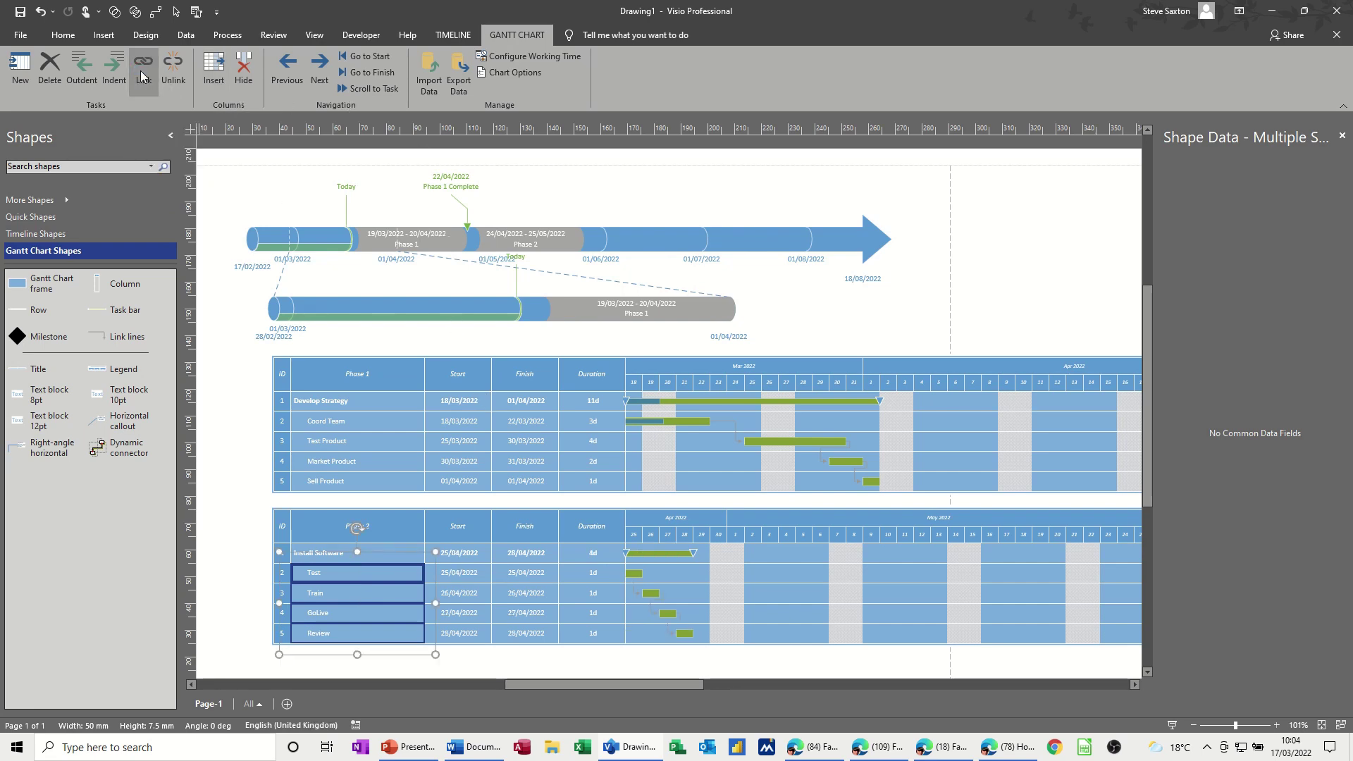
Set the durations of Test, Train, GoLive and Review to 5, 4, 7 and 2 days
click(584, 577)
text(5)
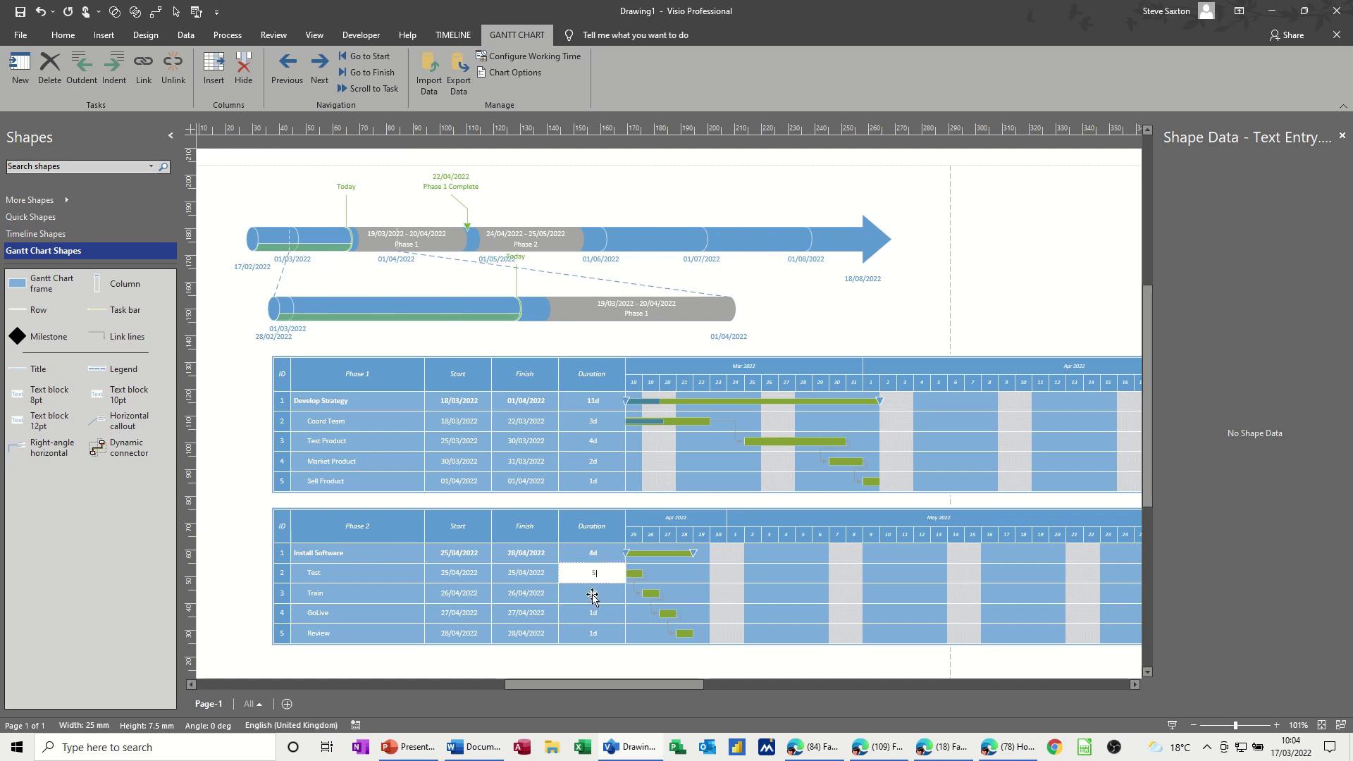
key(Return)
text(4)
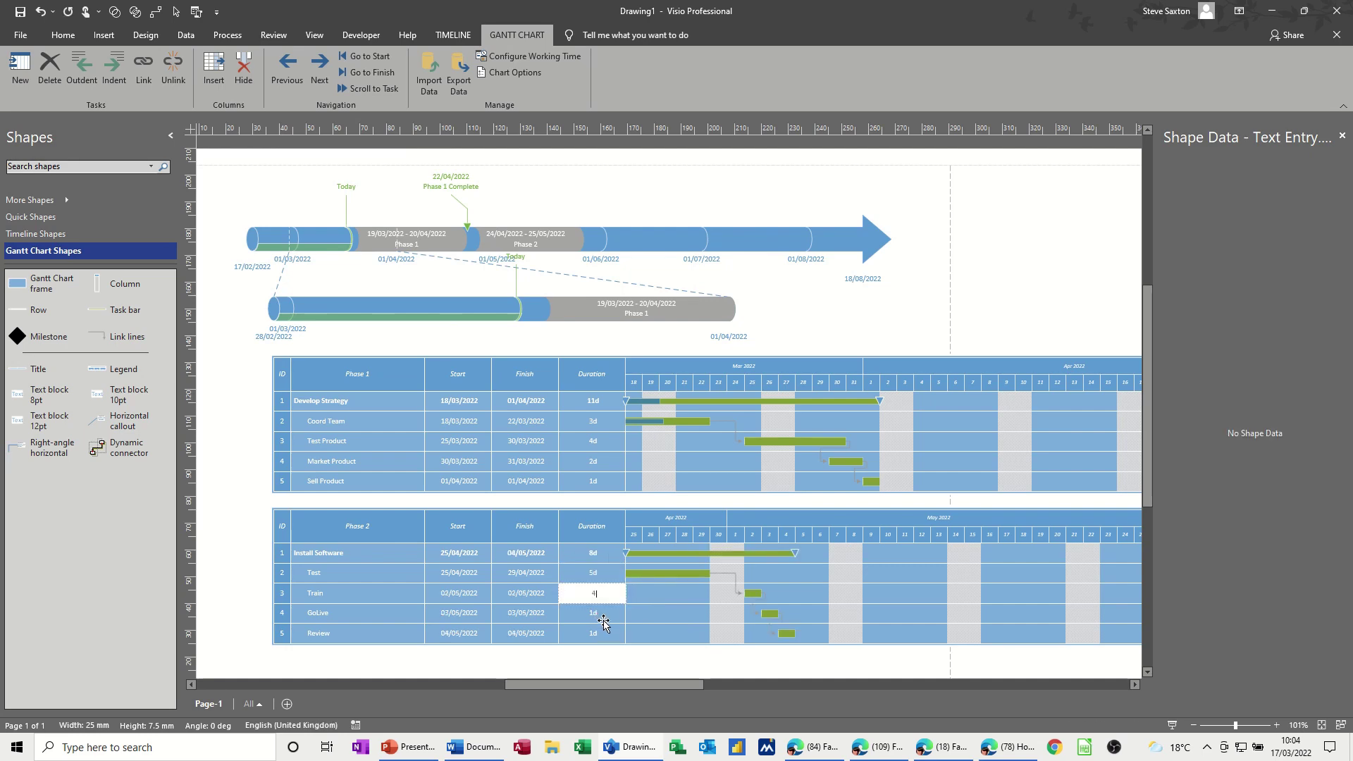
key(Return)
text(7)
key(Return)
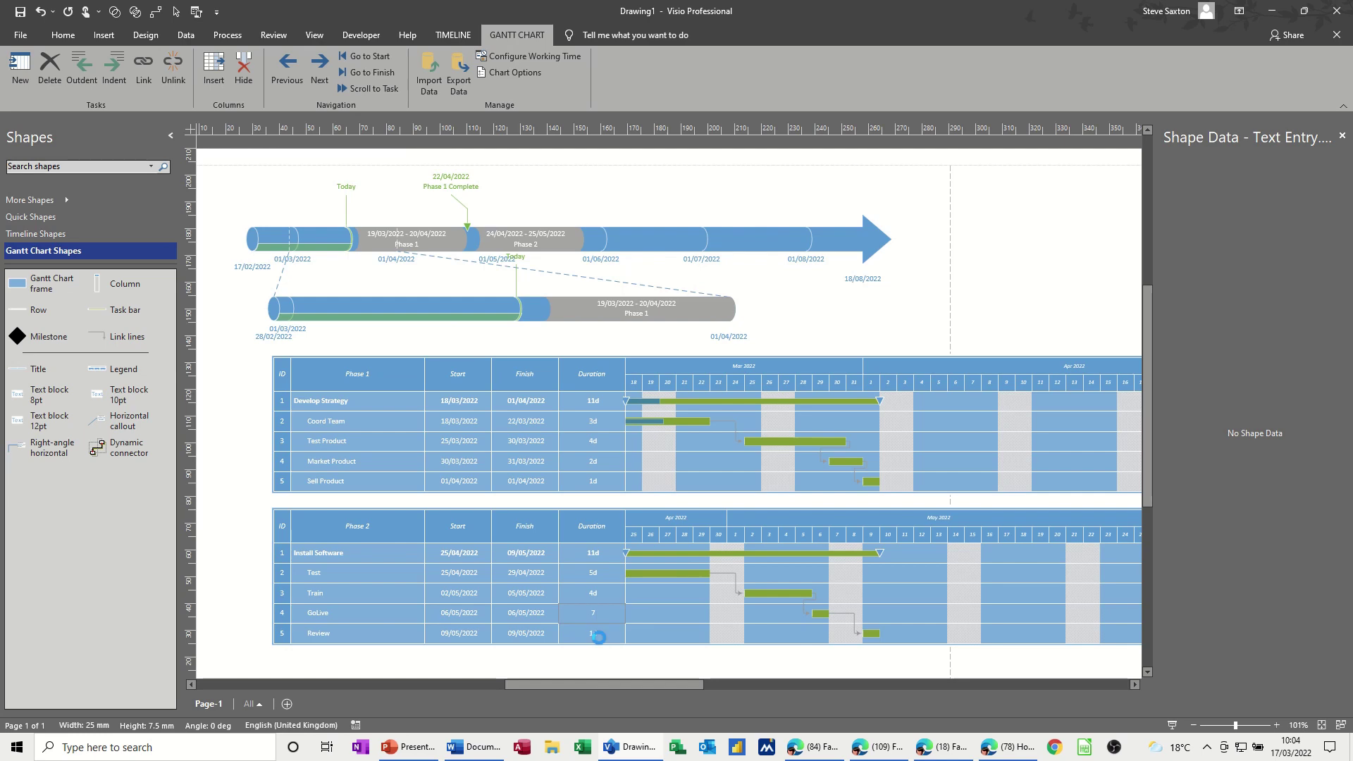
text(2)
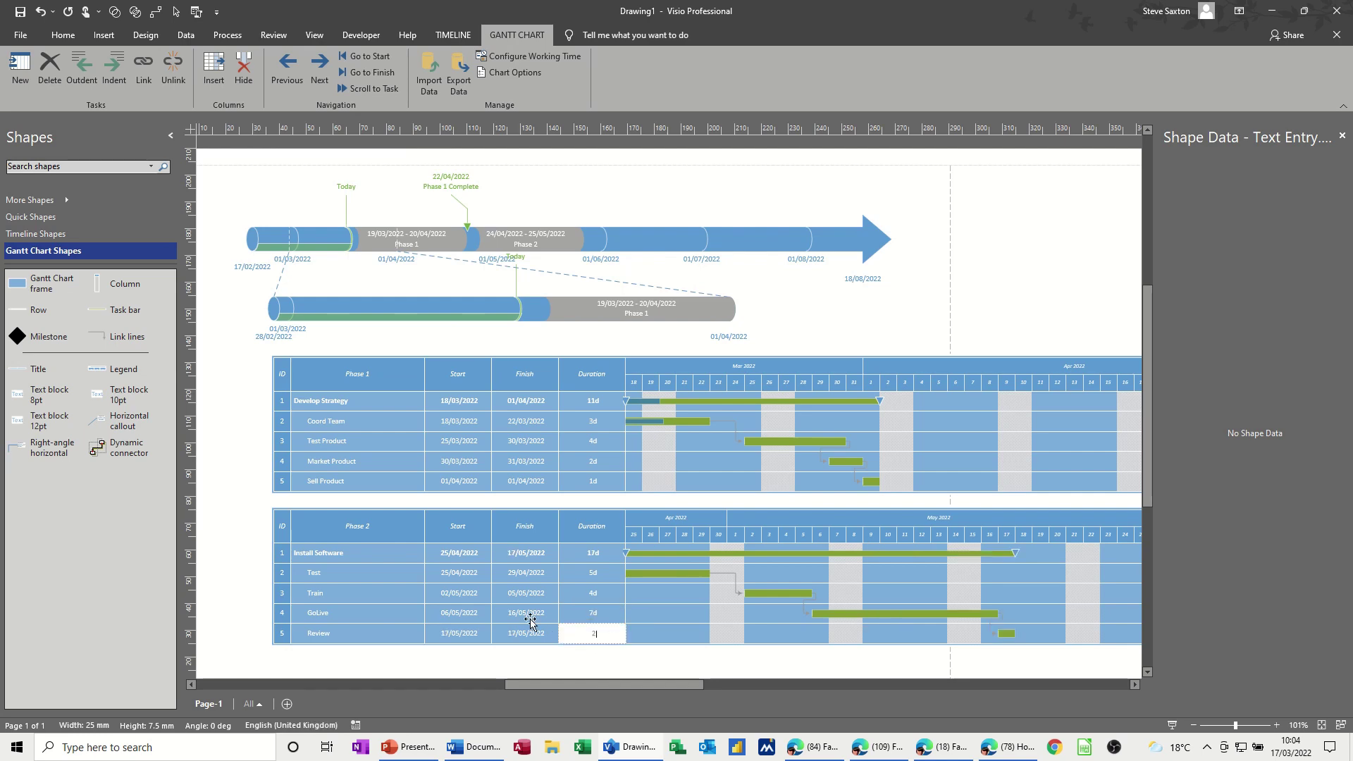
click(458, 593)
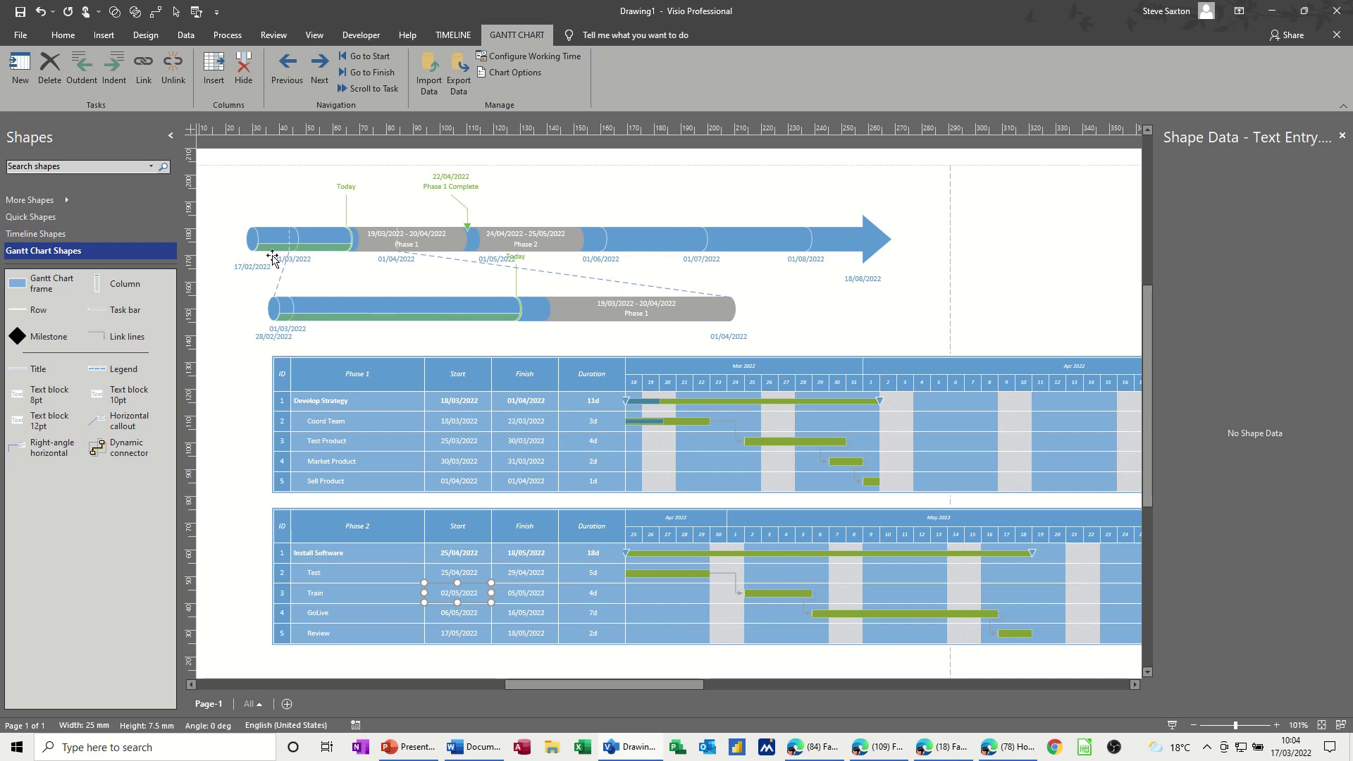
Delete the expanded Phase 1 timeline with its dashed connectors and zoom out over the page
click(566, 310)
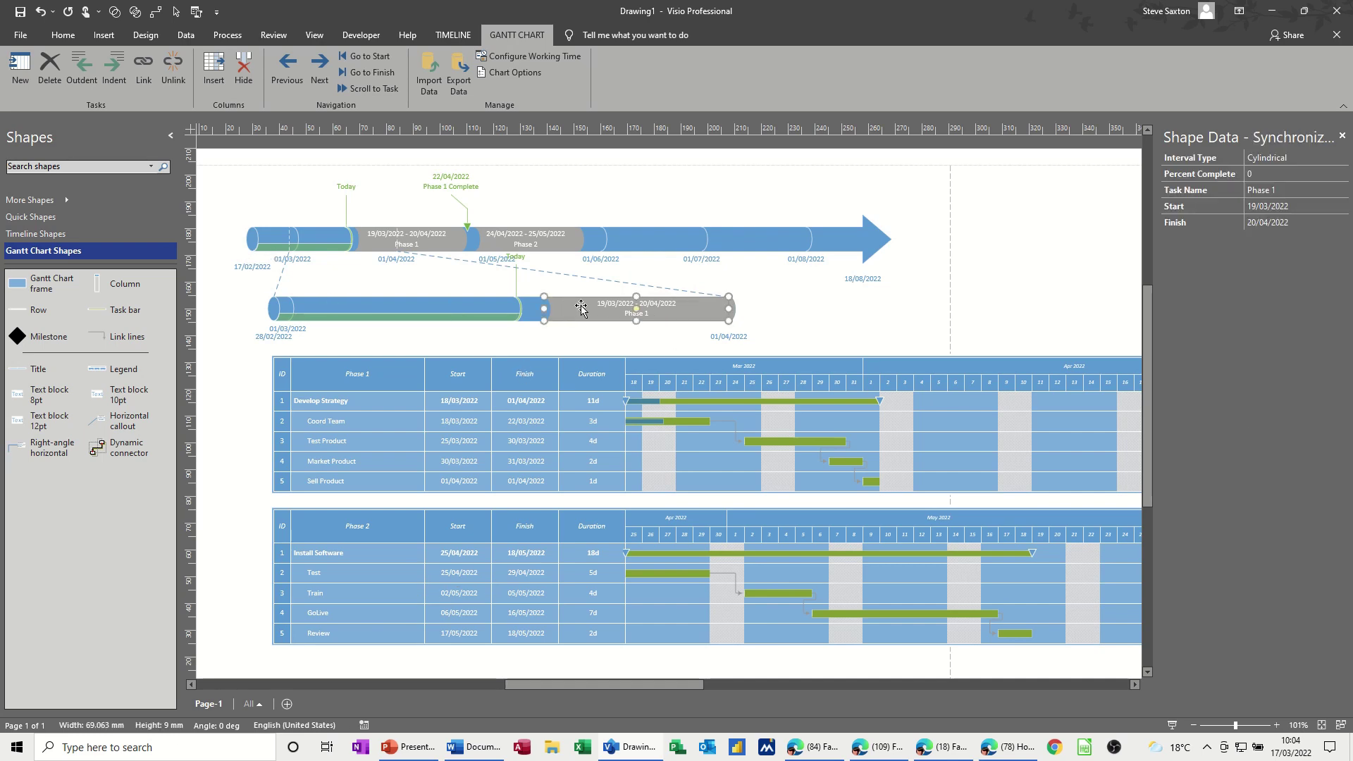
click(469, 315)
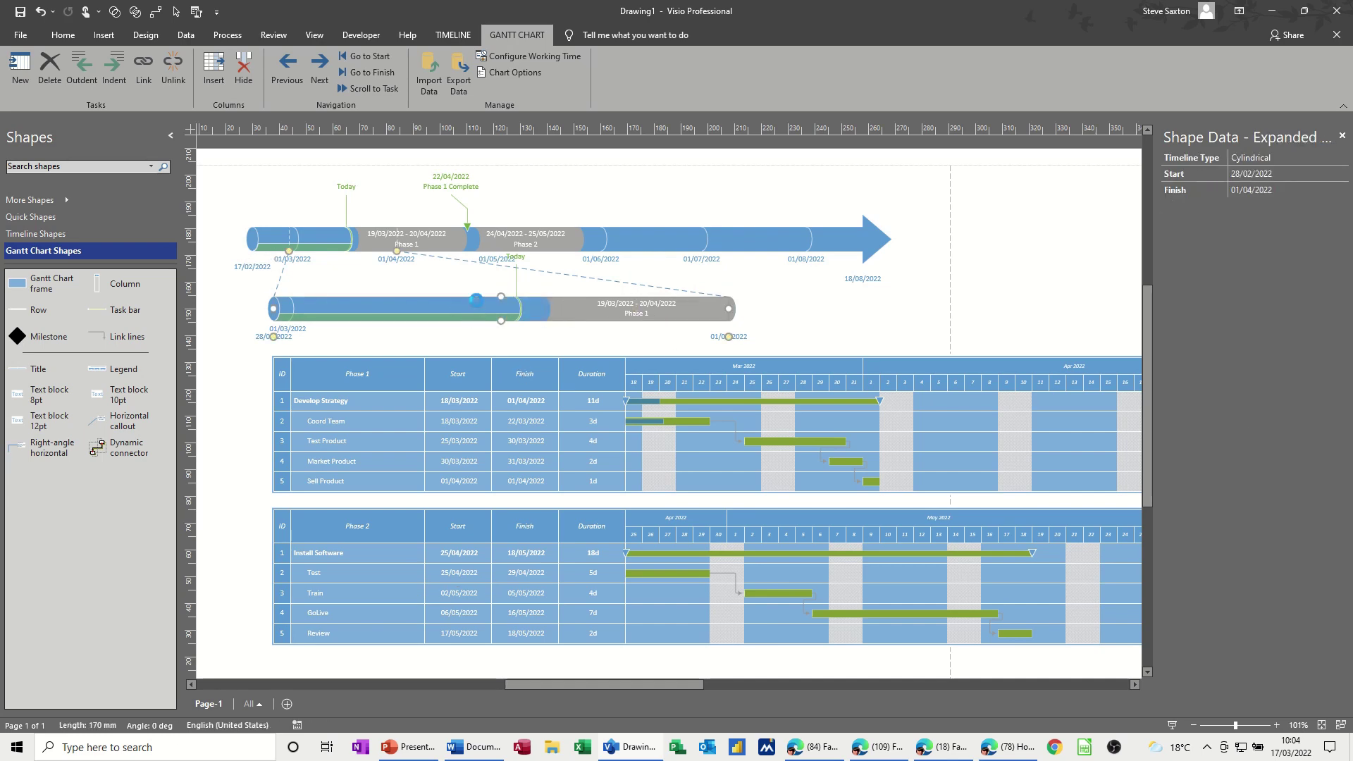
key(Delete)
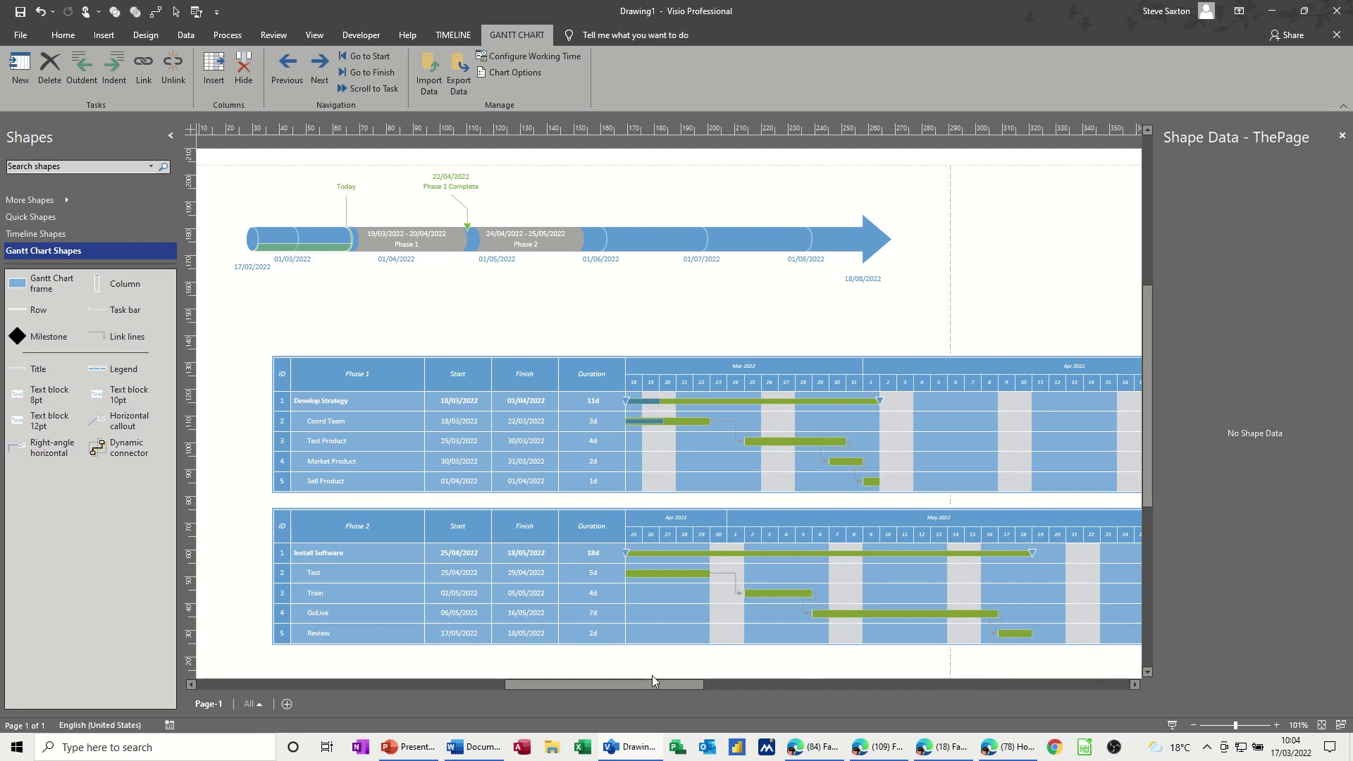
mouse_move(652, 683)
mouse_down()
mouse_move(744, 682)
mouse_move(641, 682)
mouse_up()
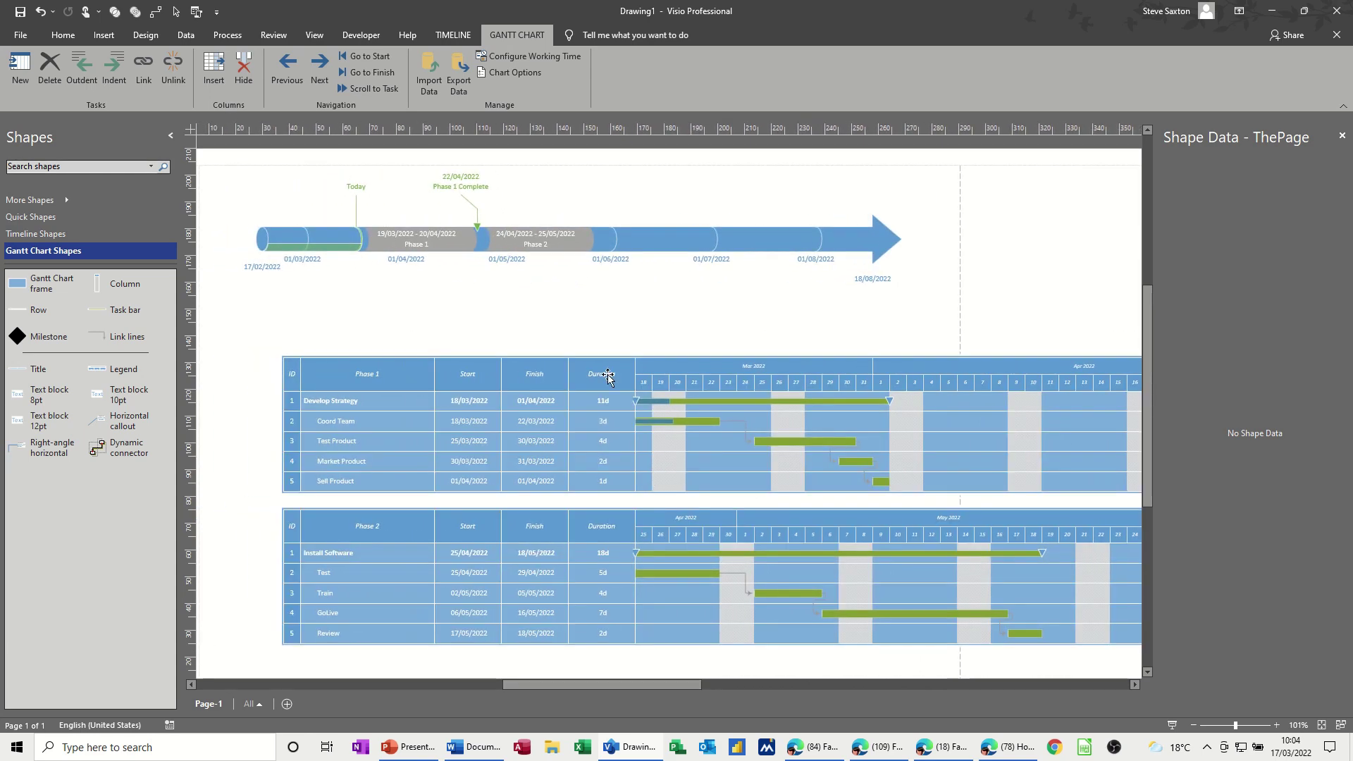
click(1193, 725)
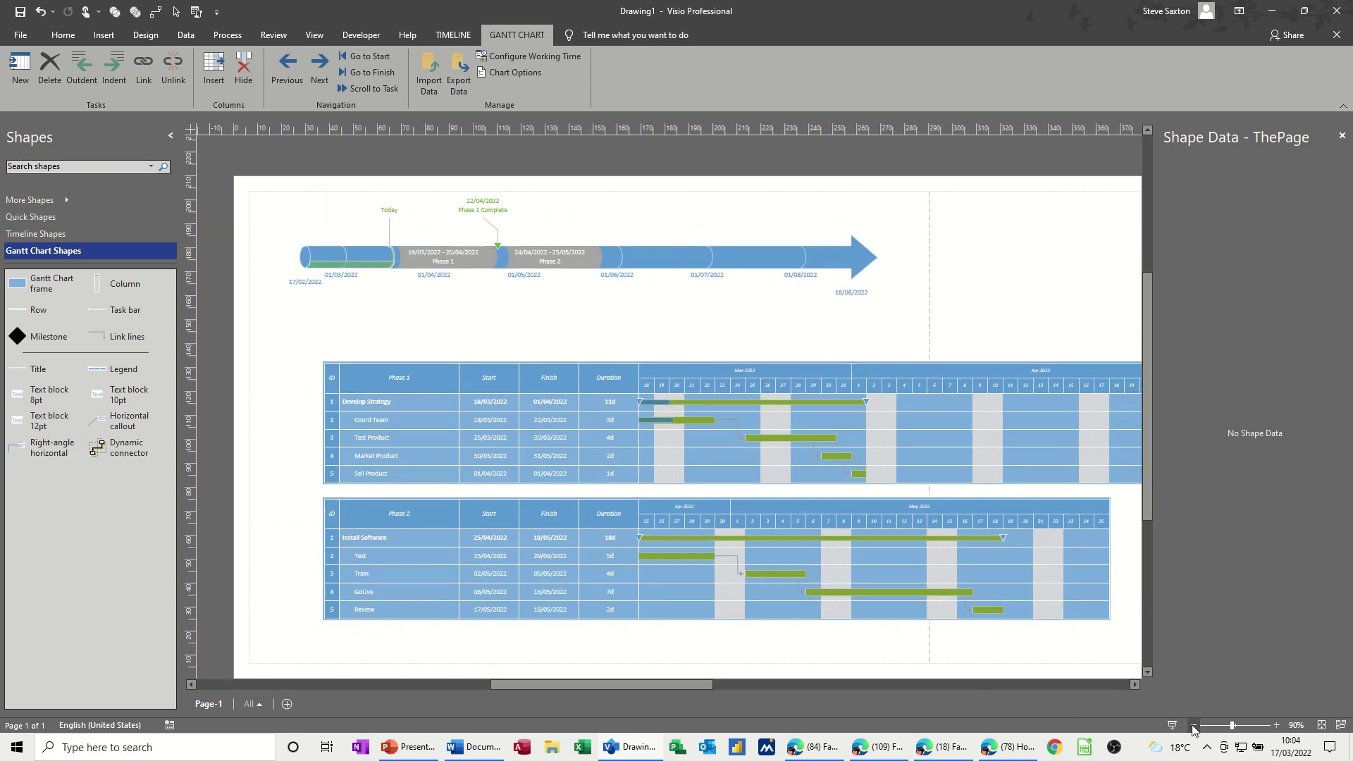
click(1192, 725)
click(1192, 725)
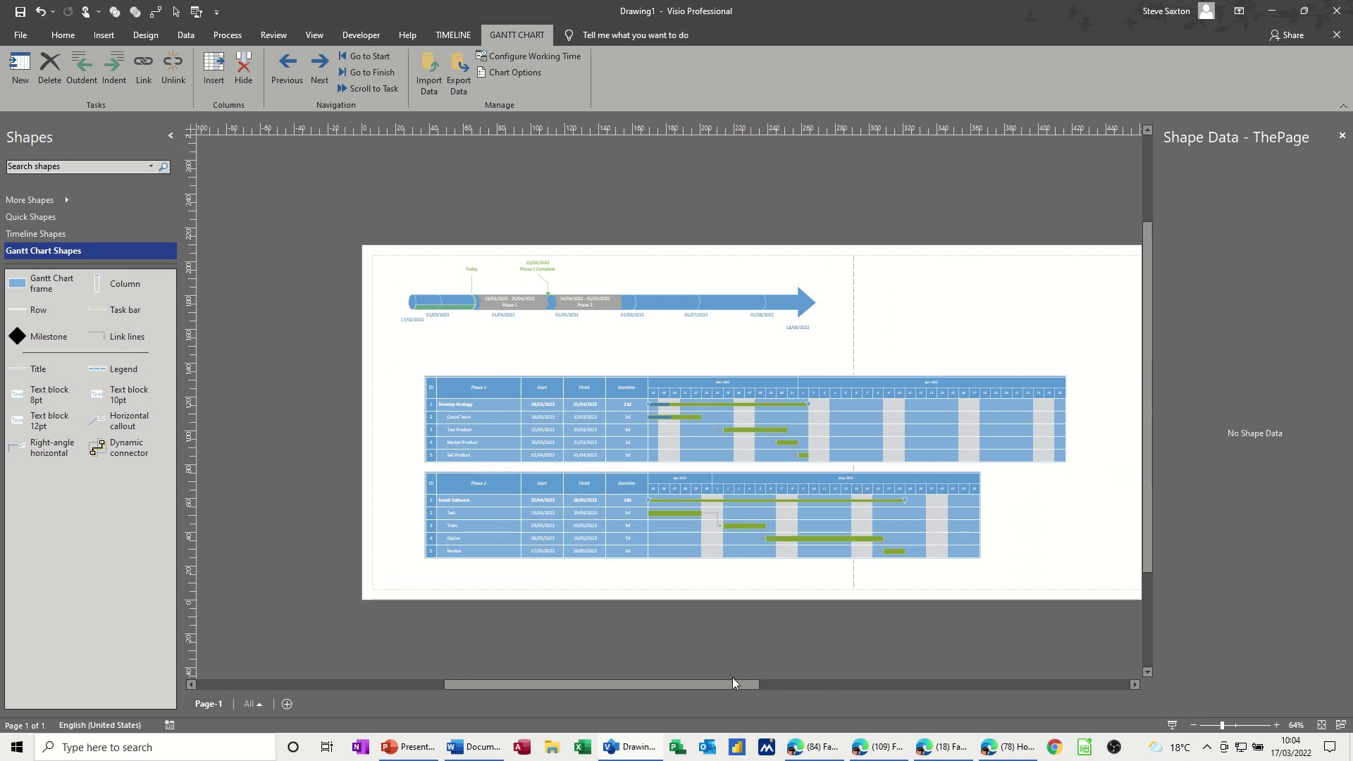
drag(733, 678, 769, 682)
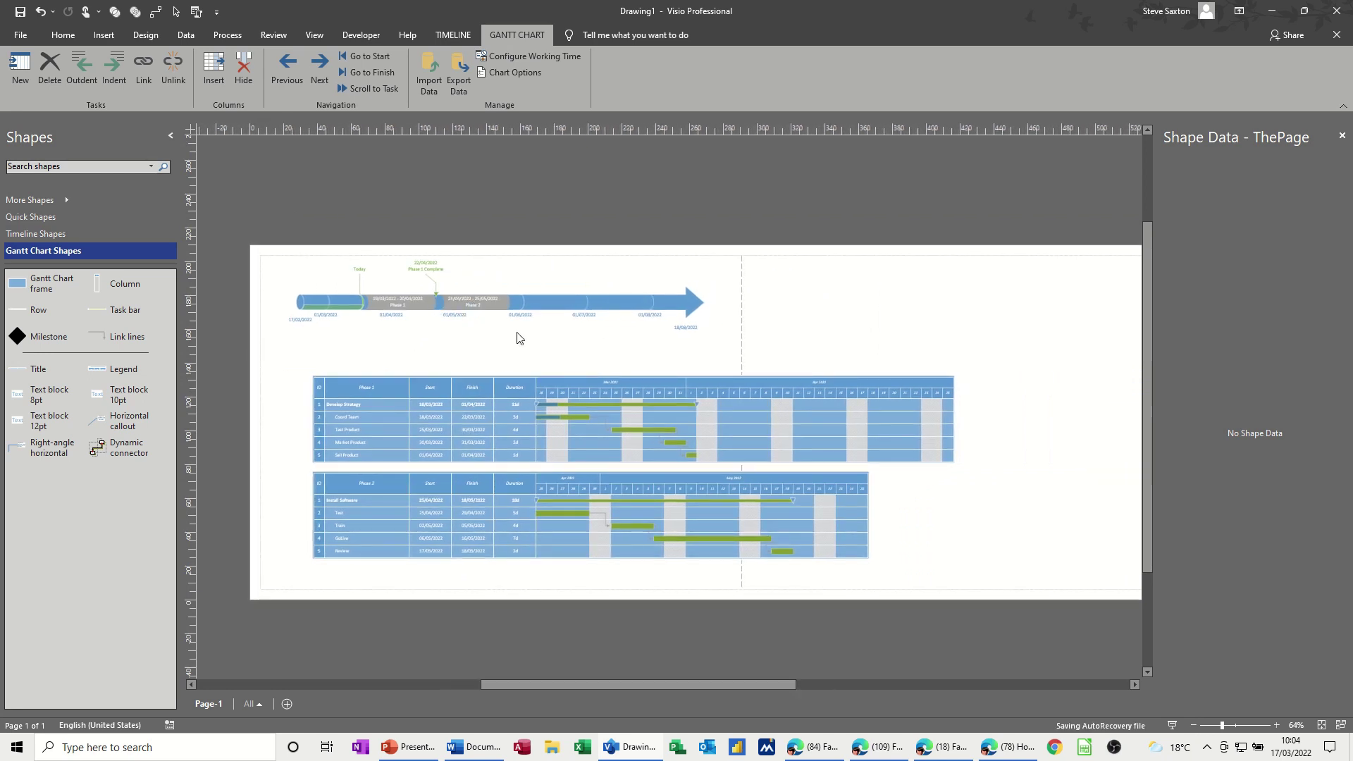
click(486, 303)
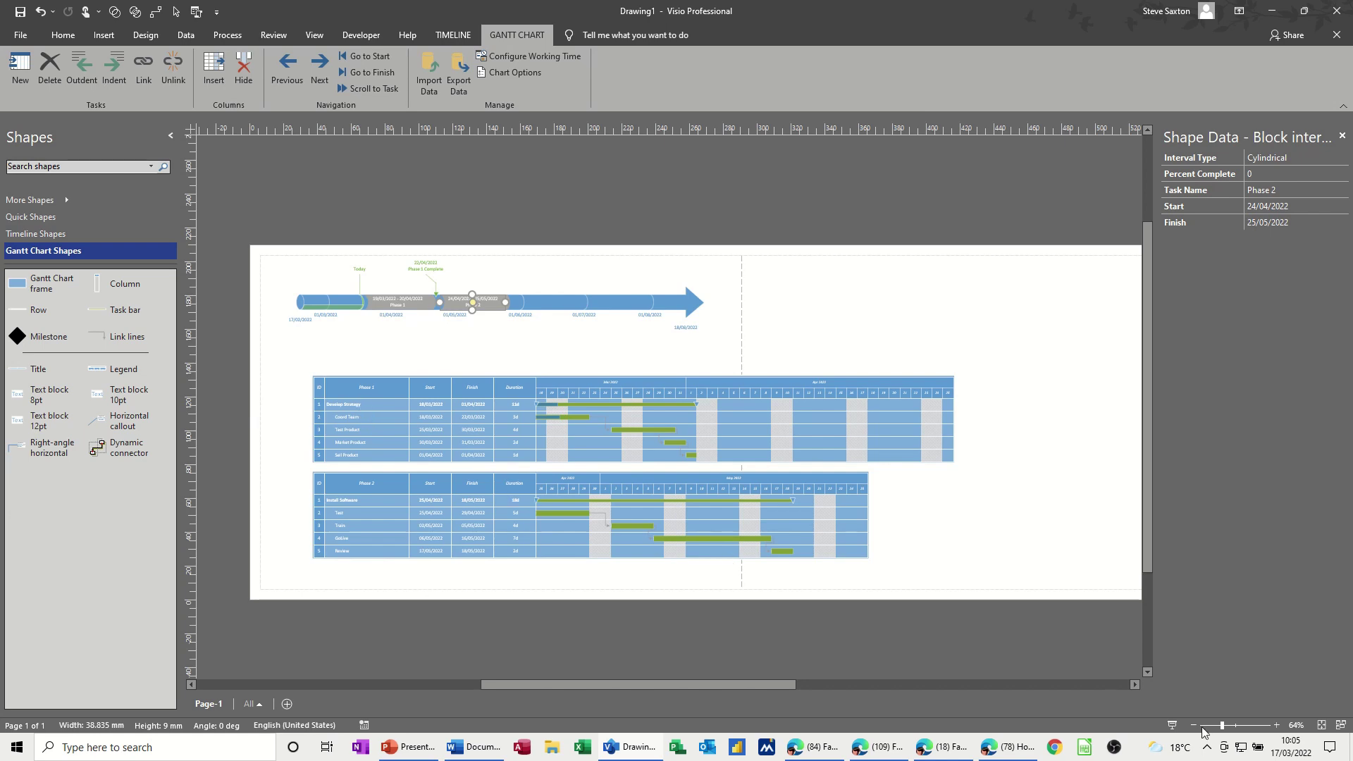
Zoom back to 101% and drop a Column shape onto the Phase 1 Gantt table
click(1276, 725)
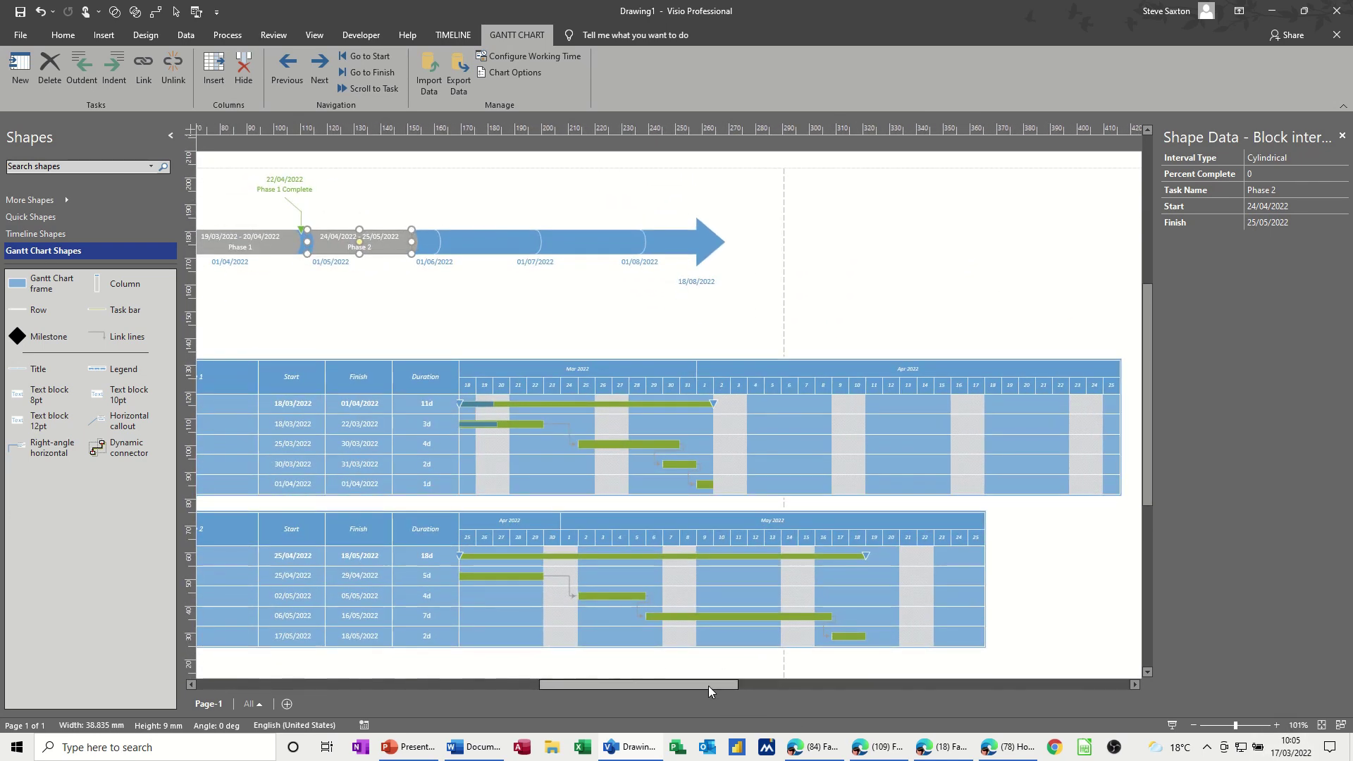
drag(708, 683, 635, 689)
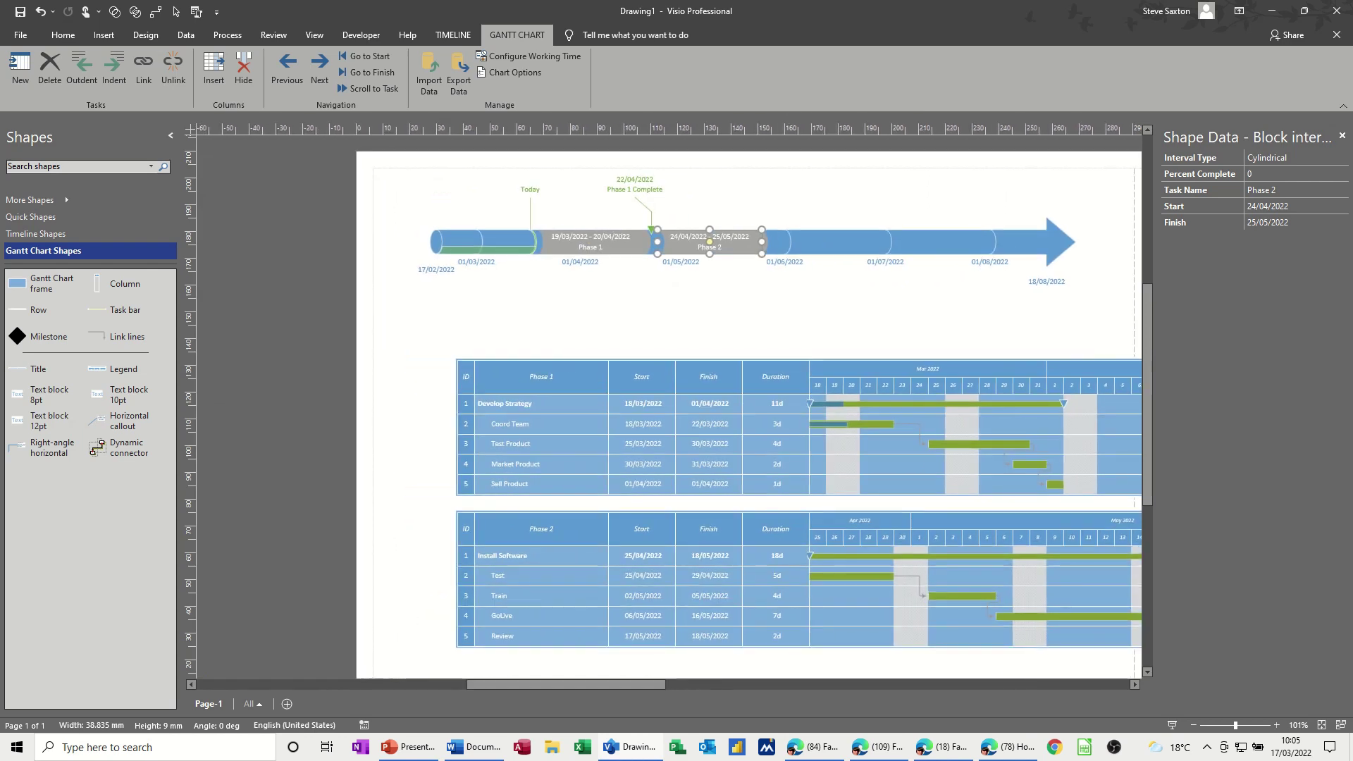
drag(105, 283, 591, 358)
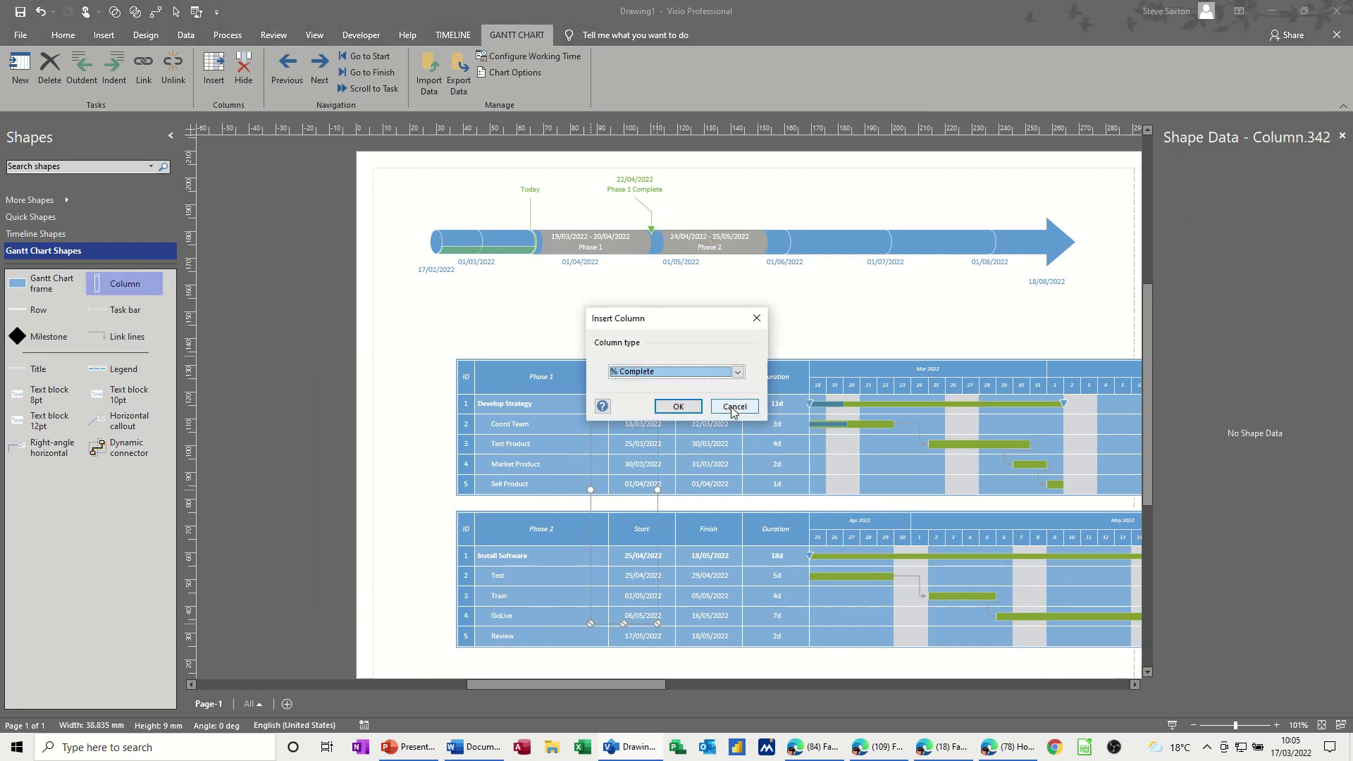
Discard the dropped column and insert a % Complete column after the Phase 1 column
click(733, 407)
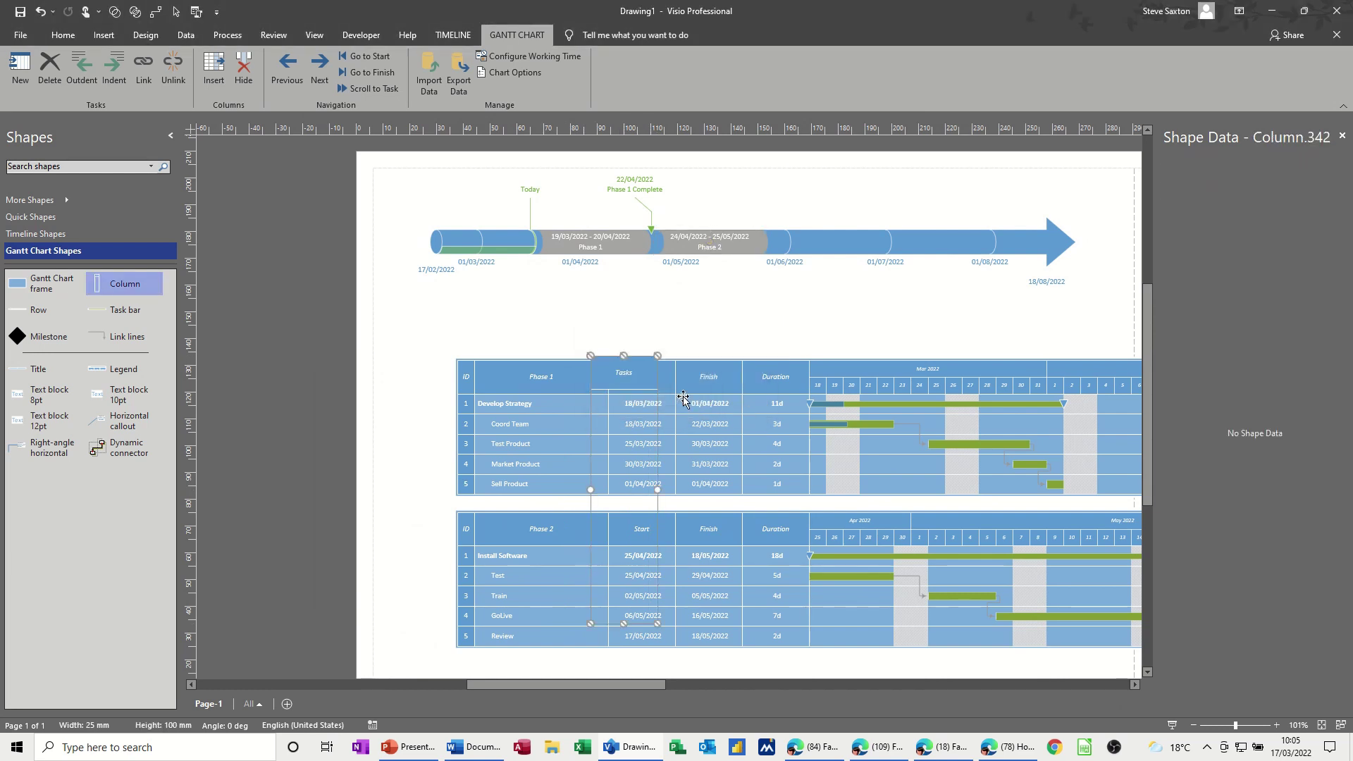
click(644, 337)
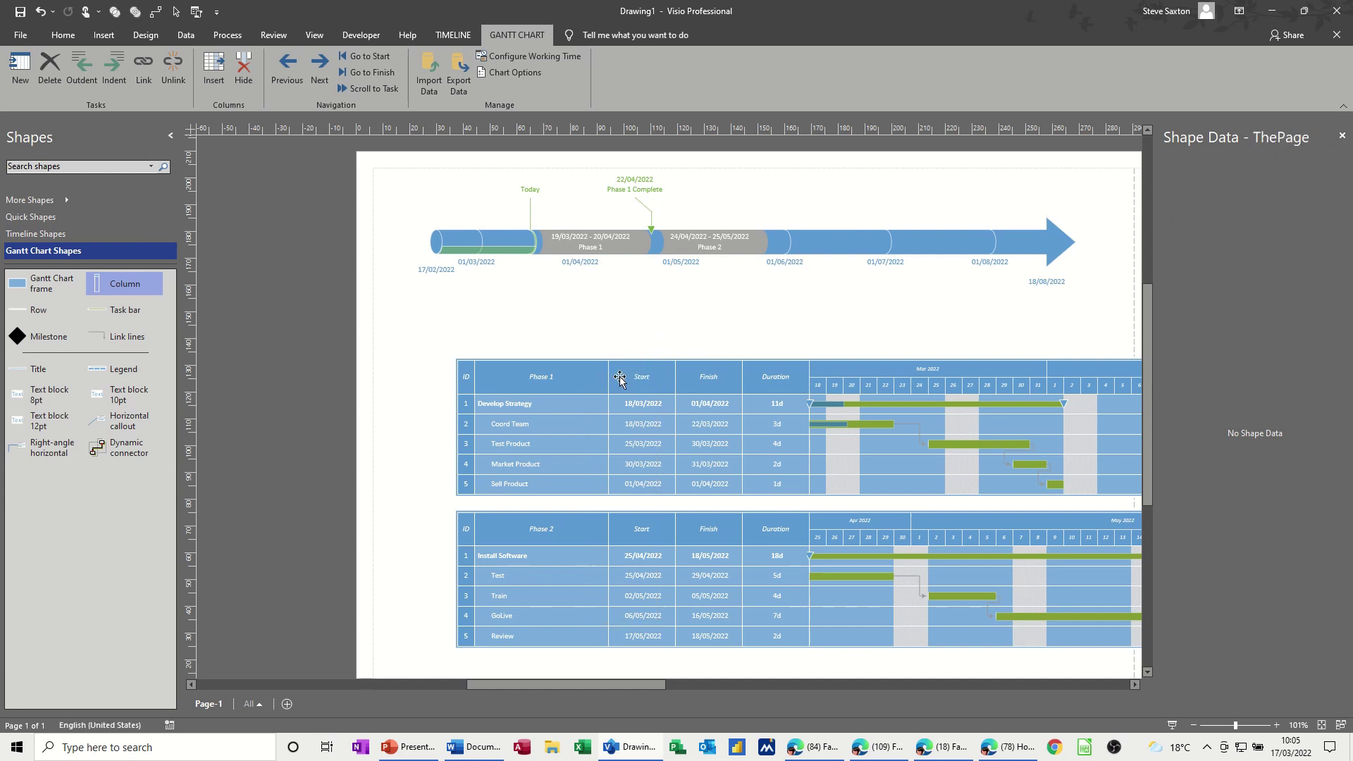
right_click(581, 384)
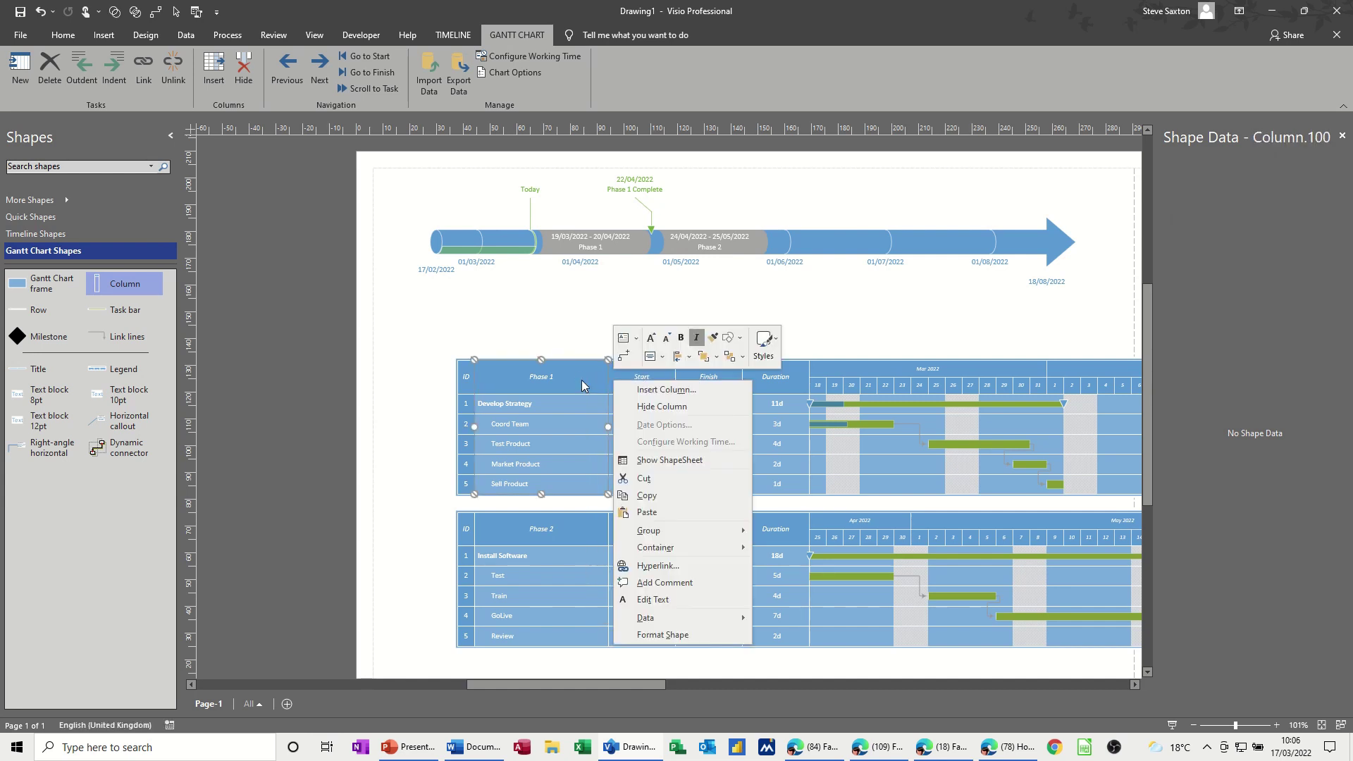
click(658, 391)
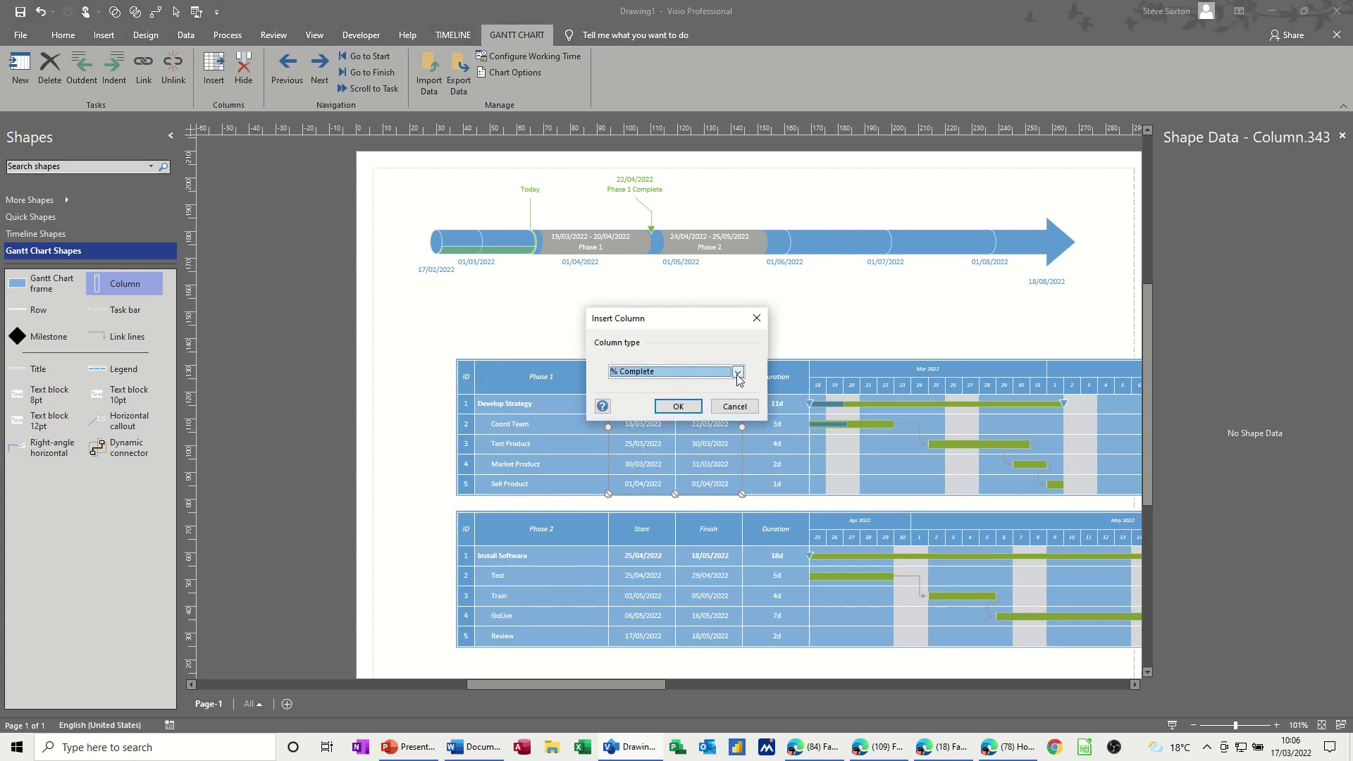
click(672, 406)
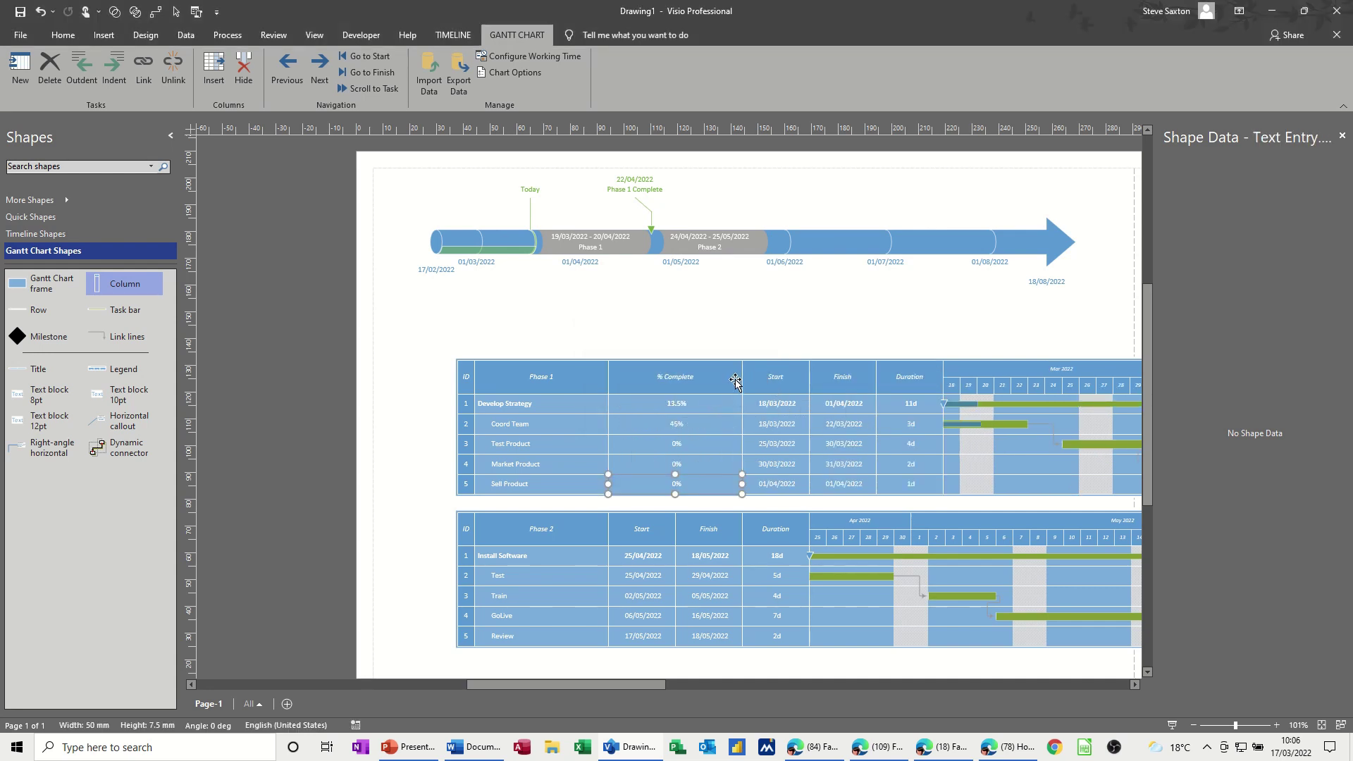
Insert a Resource Names column after the % Complete column in the Phase 1 table
right_click(631, 378)
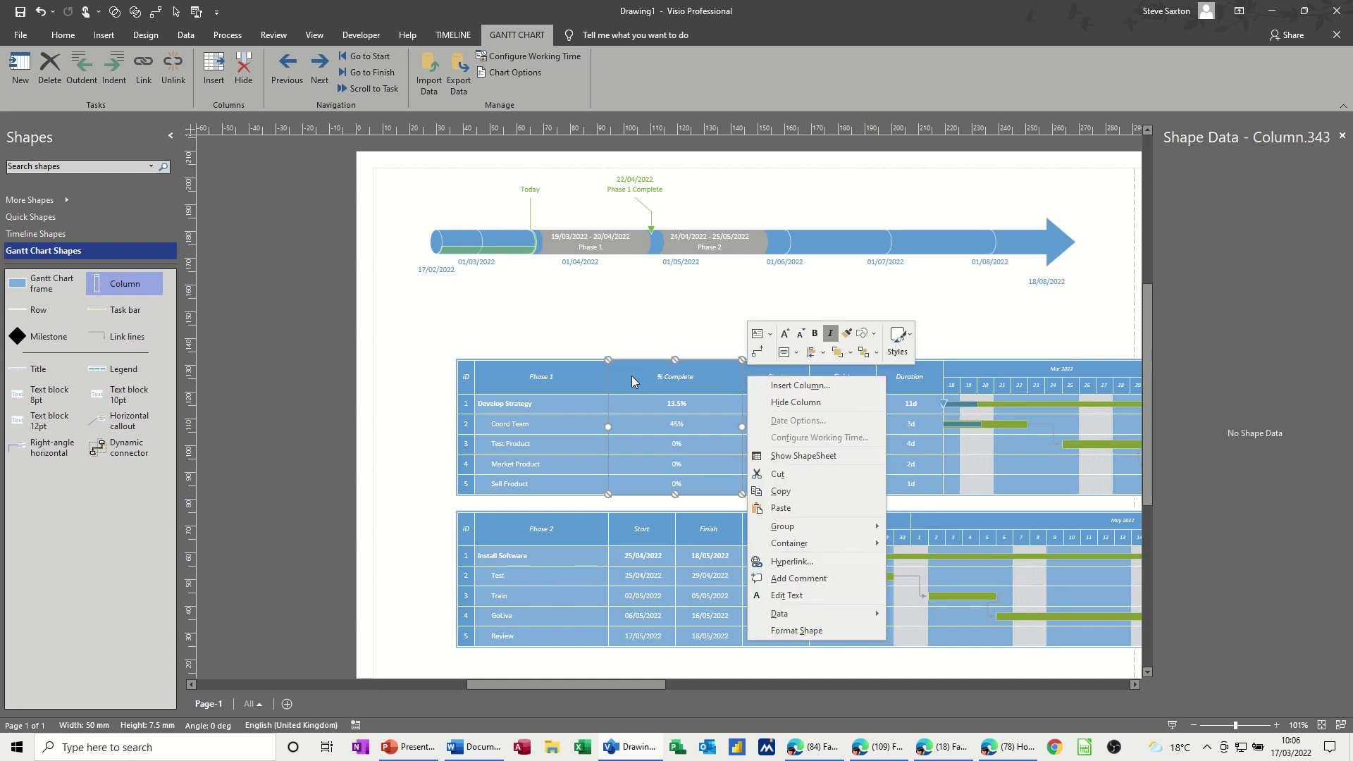
click(768, 386)
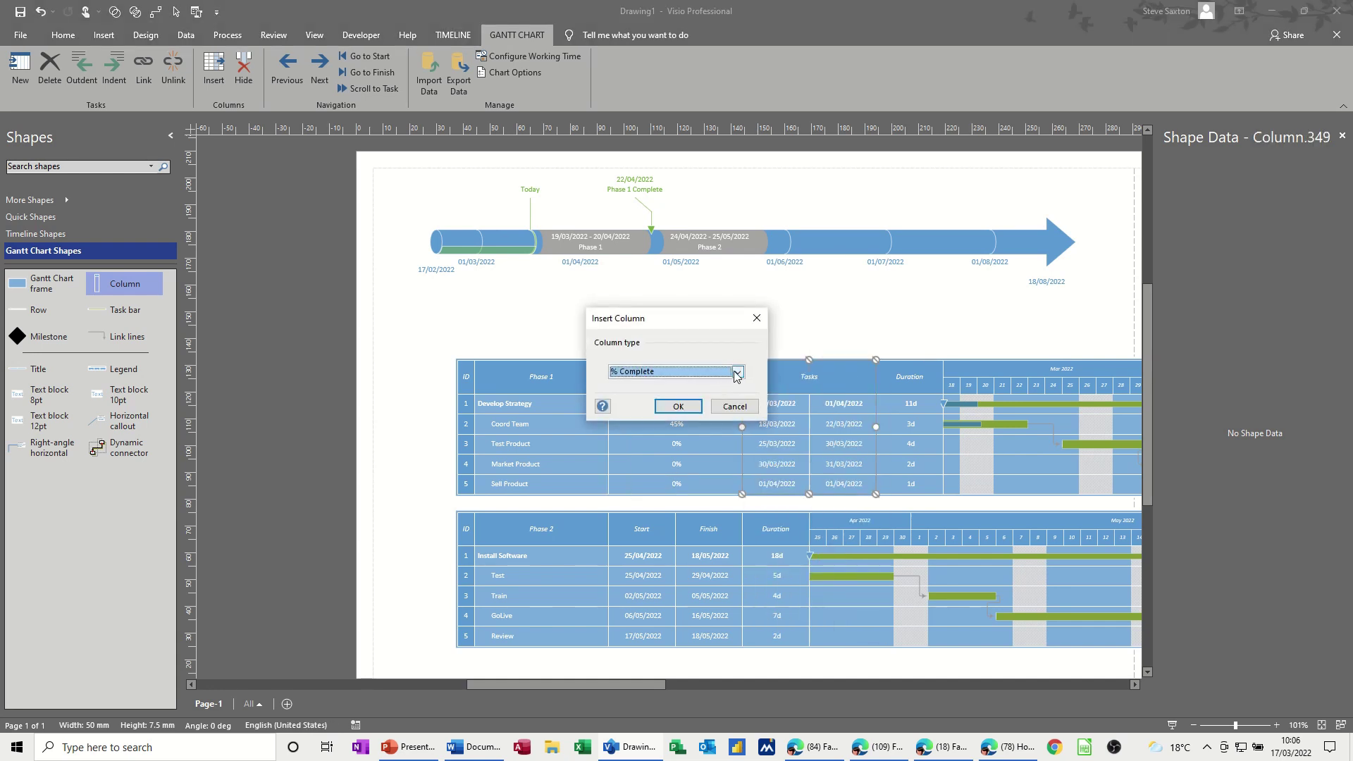
click(736, 373)
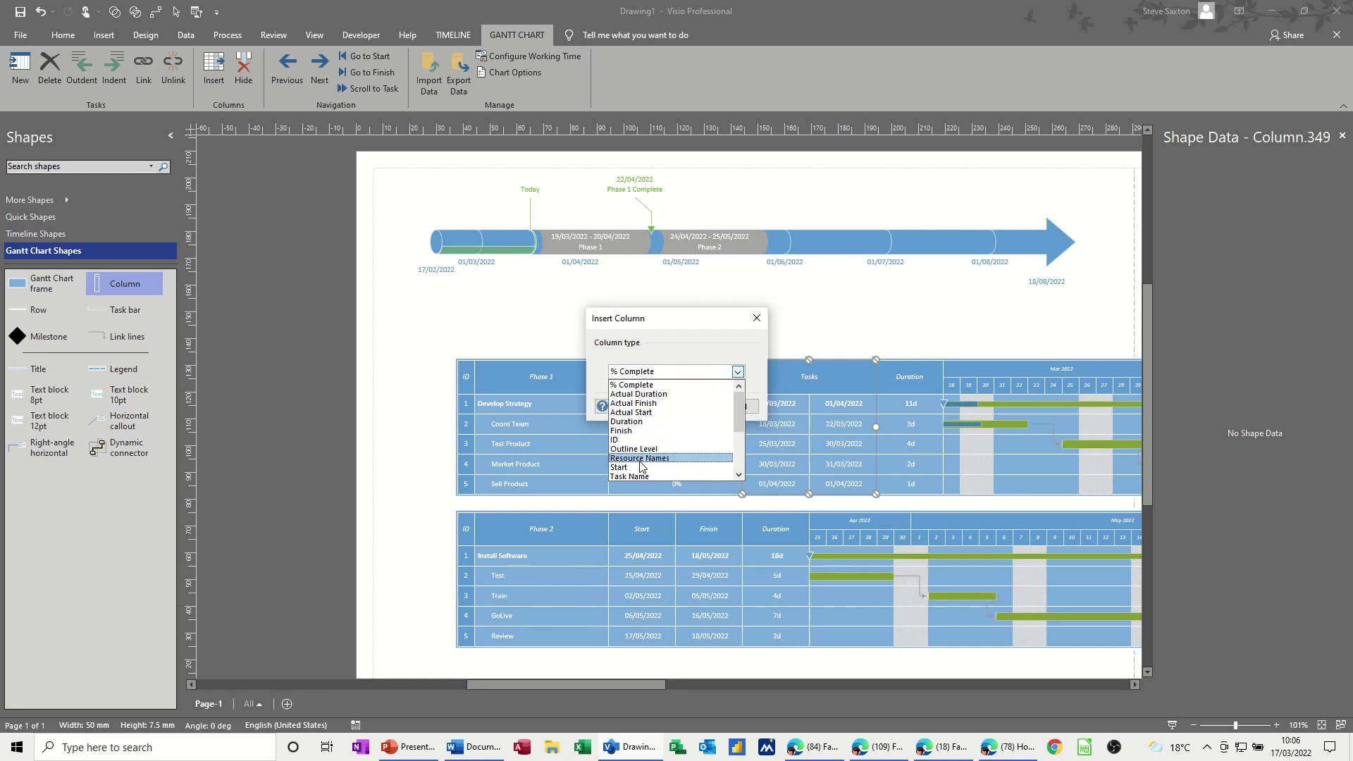
mouse_move(739, 427)
mouse_down()
mouse_move(742, 463)
mouse_move(735, 434)
mouse_up()
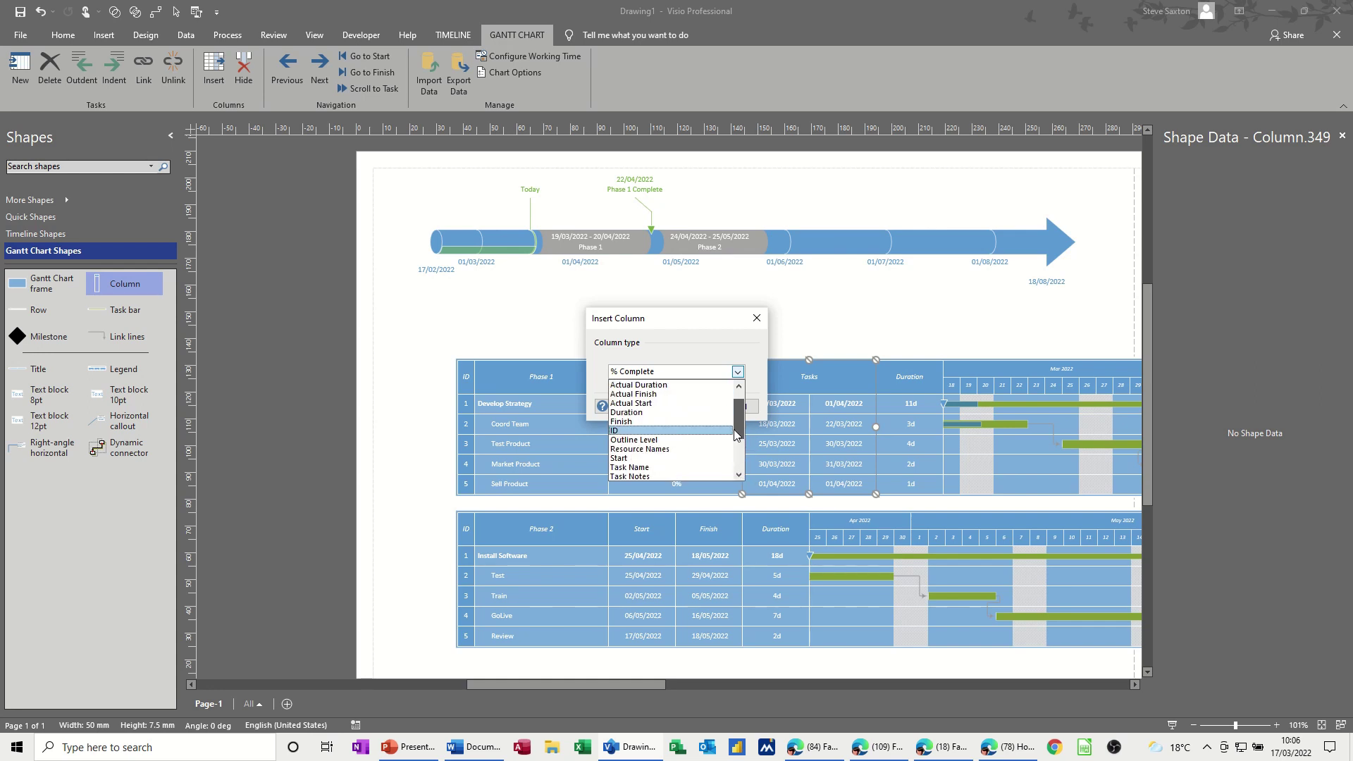
click(668, 450)
click(683, 406)
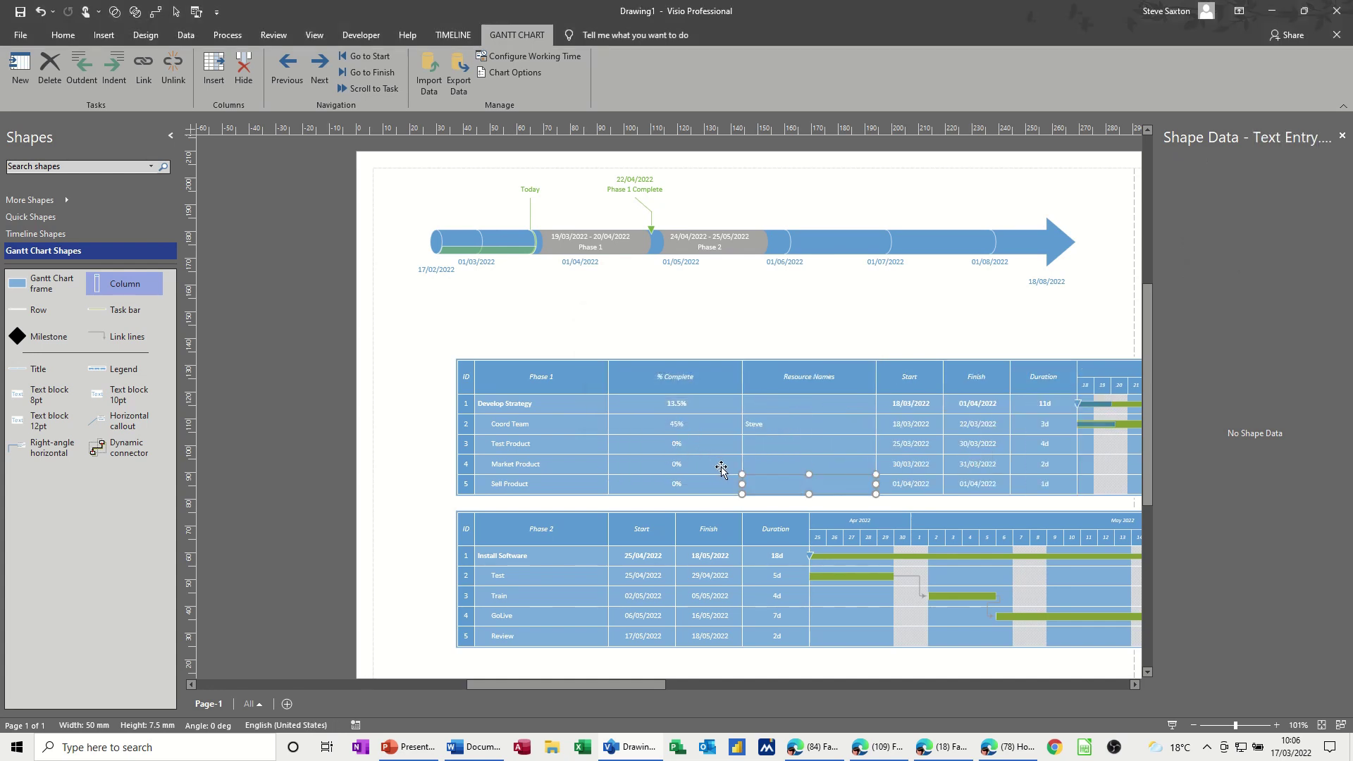
click(876, 377)
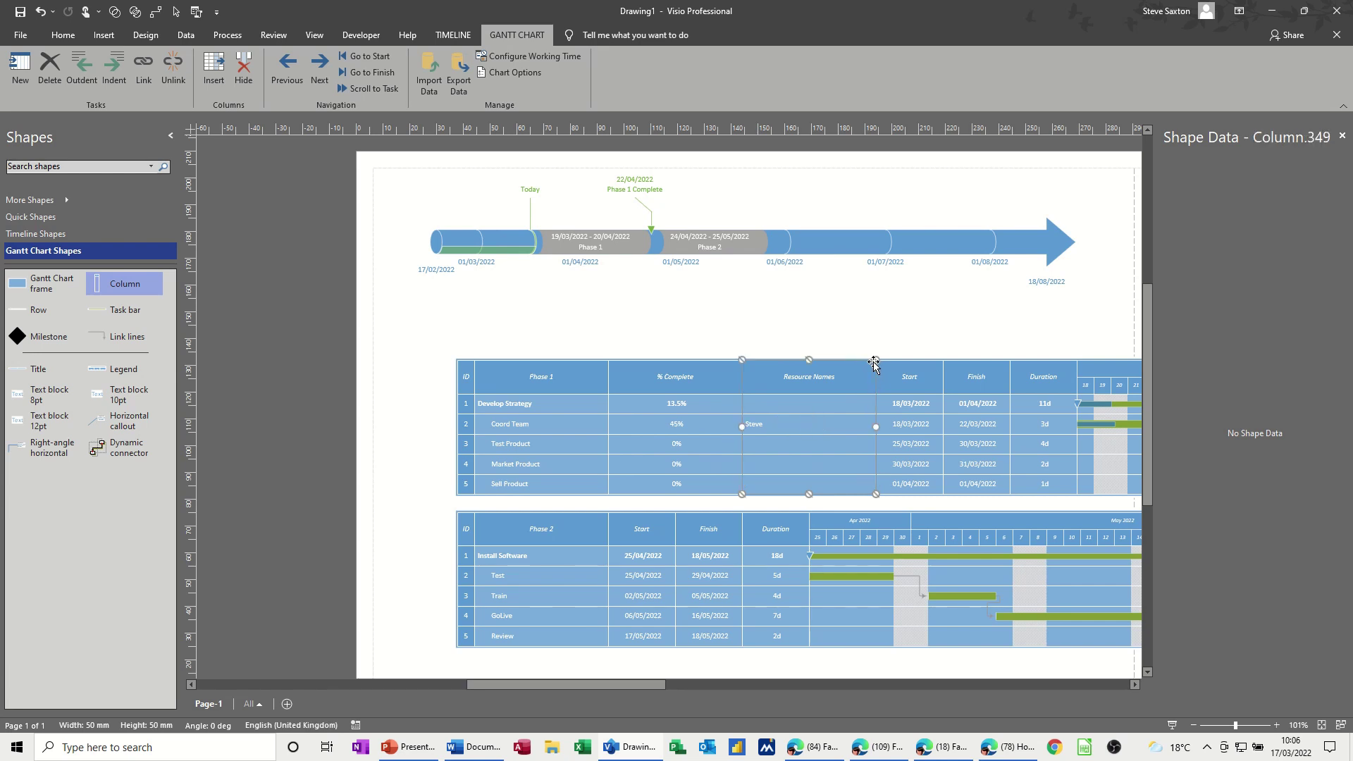
Close the Shape Data pane and zoom out to 64% so the whole plan page fits
click(775, 347)
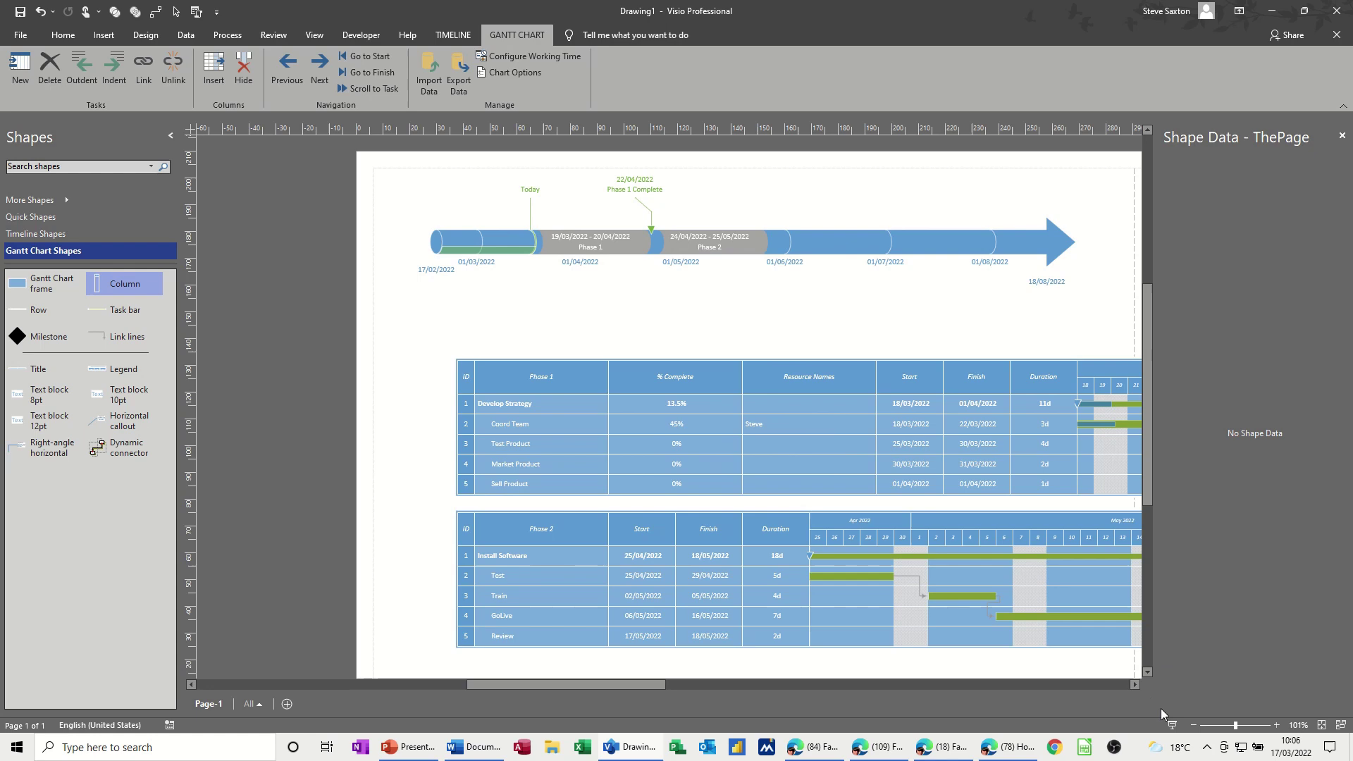
click(1340, 139)
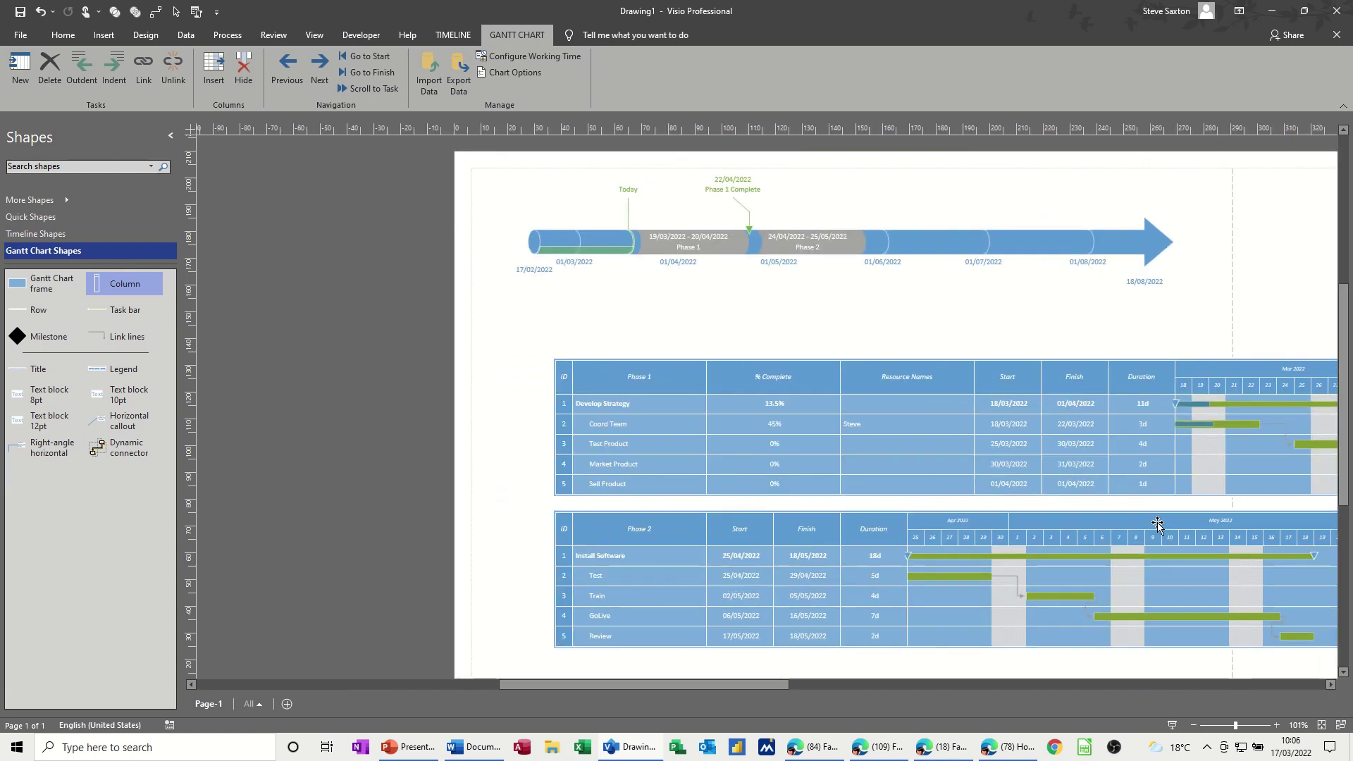
click(1193, 726)
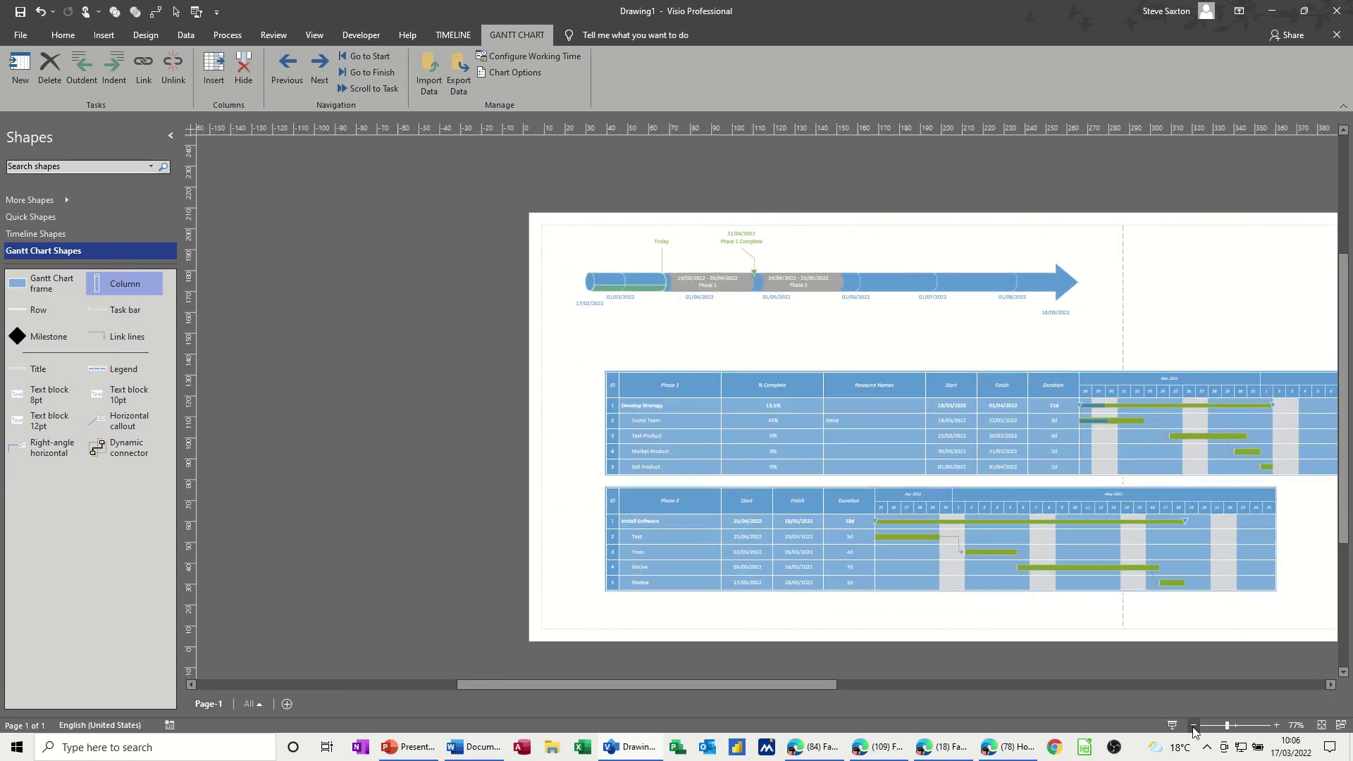
click(1194, 725)
drag(815, 683, 925, 685)
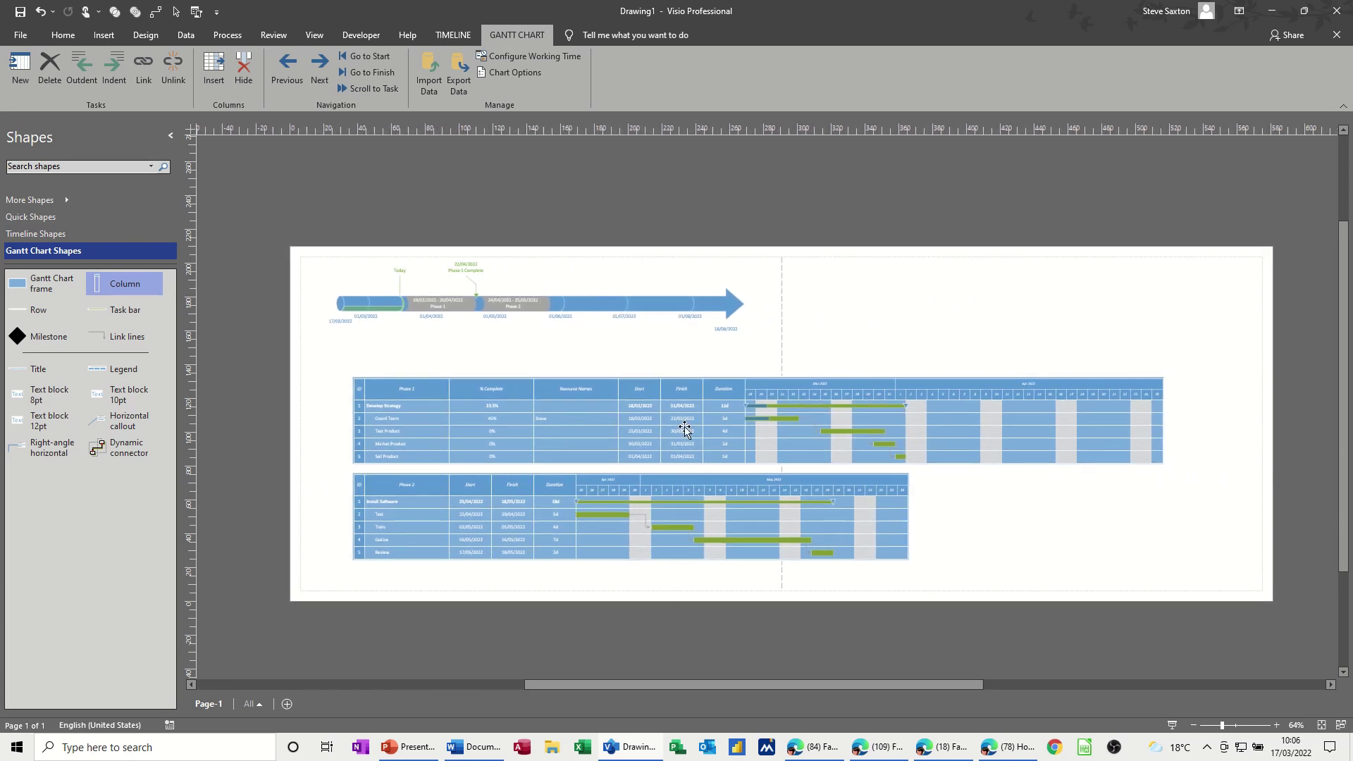